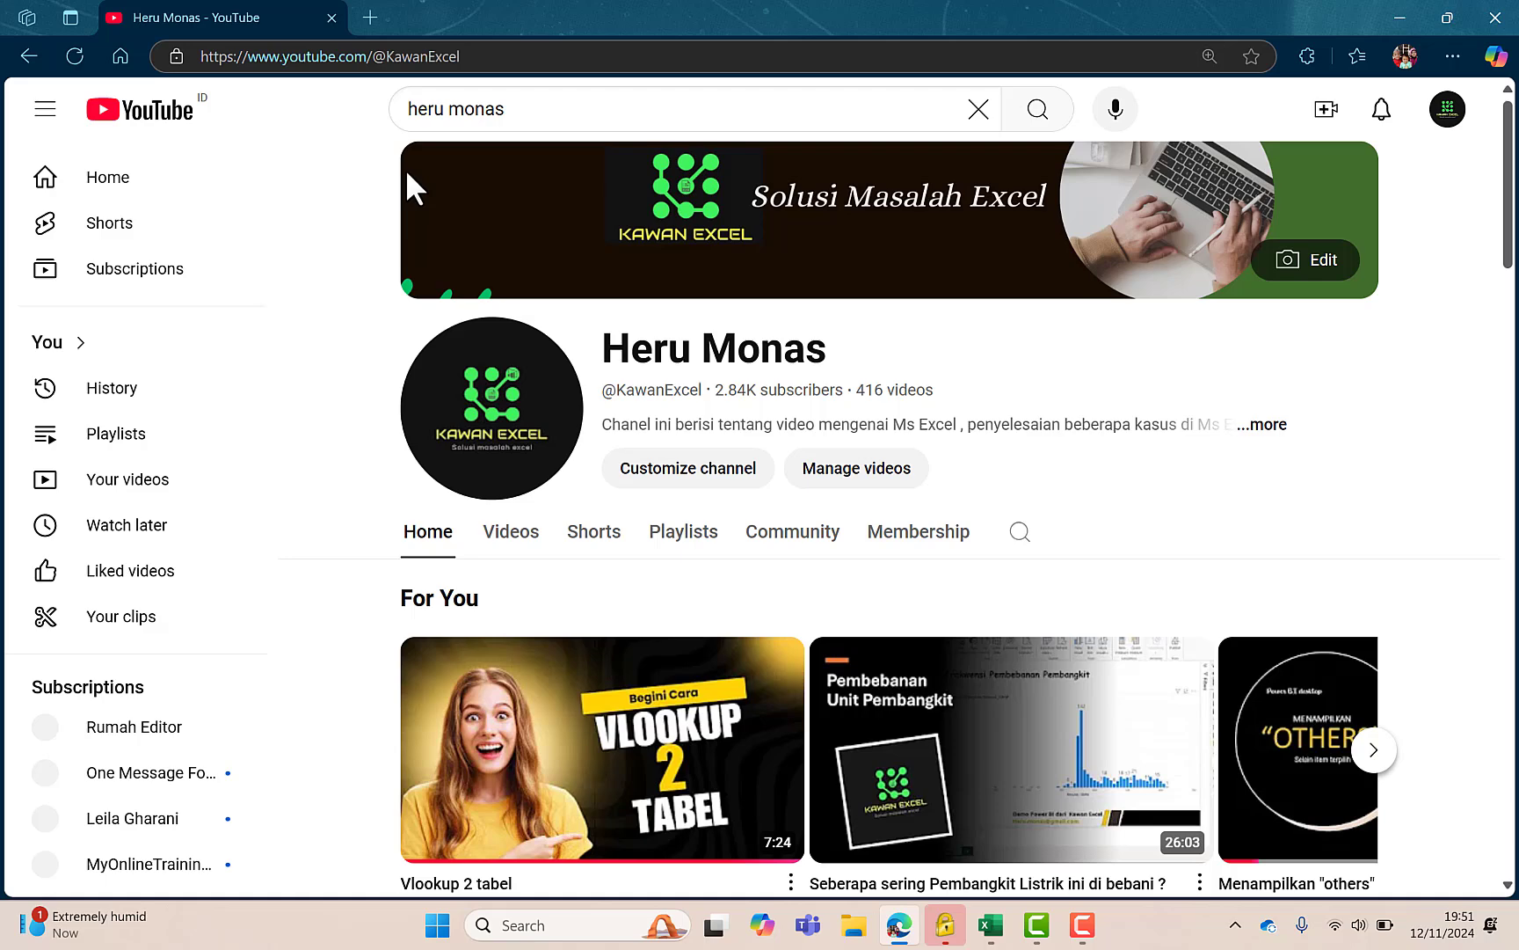
Switch to the GS-RT.xlsx workbook in Excel and examine the Form sheet's house numbers, owner column and monthly sections
{"action": "left_click", "coordinate": [991, 925]}
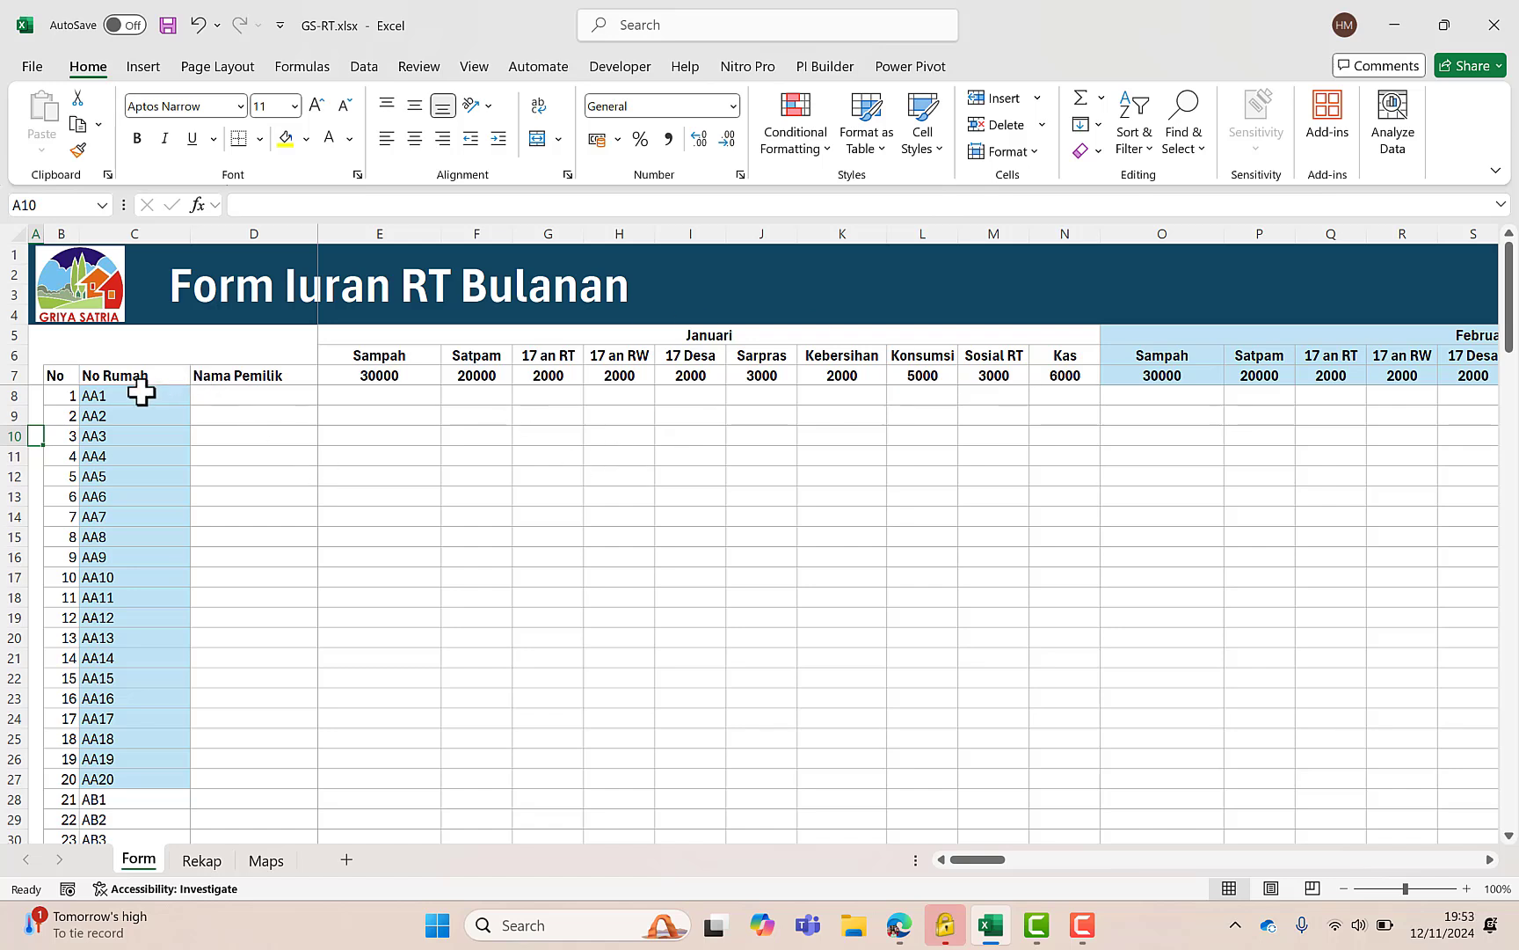
{"action": "mouse_move", "coordinate": [141, 393]}
{"action": "left_mouse_down"}
{"action": "mouse_move", "coordinate": [112, 824]}
{"action": "mouse_move", "coordinate": [136, 613]}
{"action": "mouse_move", "coordinate": [135, 851]}
{"action": "mouse_move", "coordinate": [146, 333]}
{"action": "mouse_move", "coordinate": [132, 396]}
{"action": "left_mouse_up"}
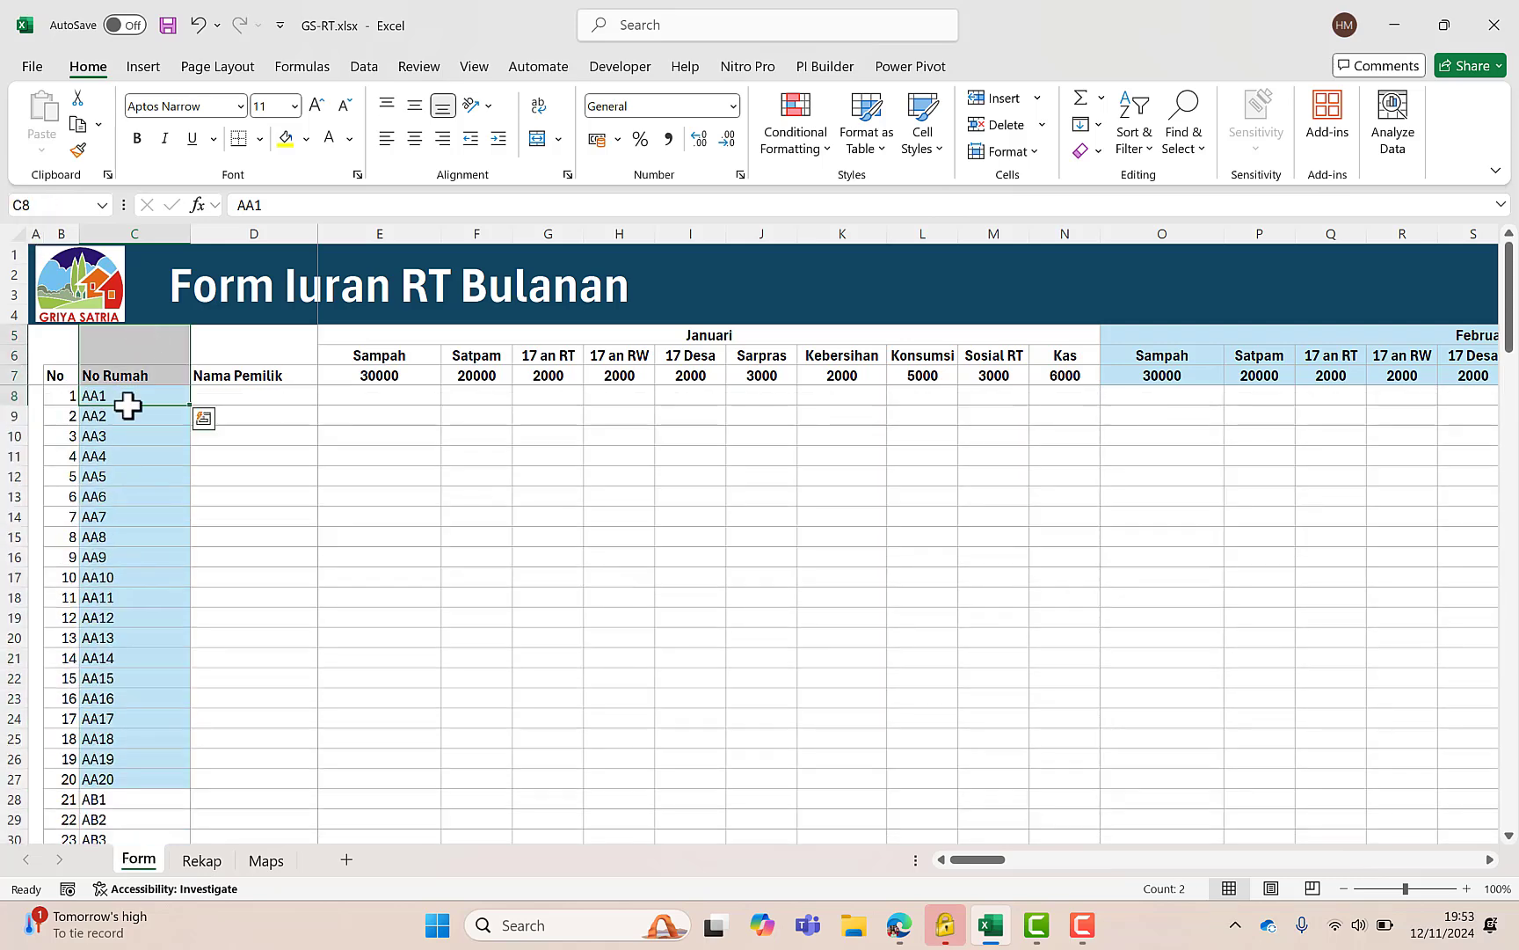
{"action": "left_click", "coordinate": [142, 460]}
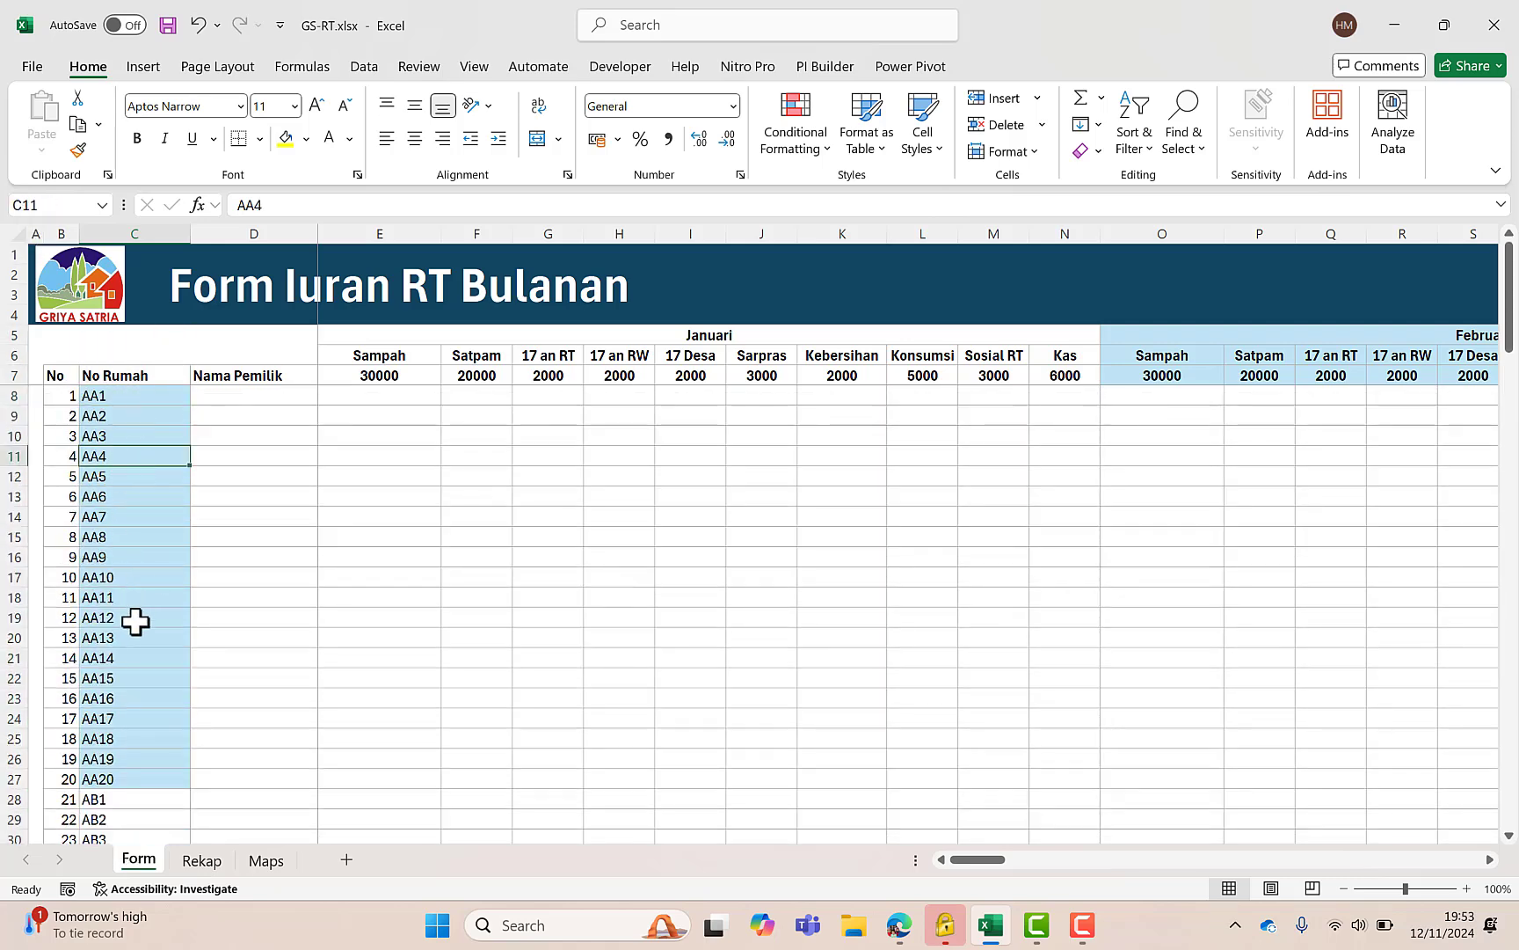
{"action": "left_click", "coordinate": [265, 400]}
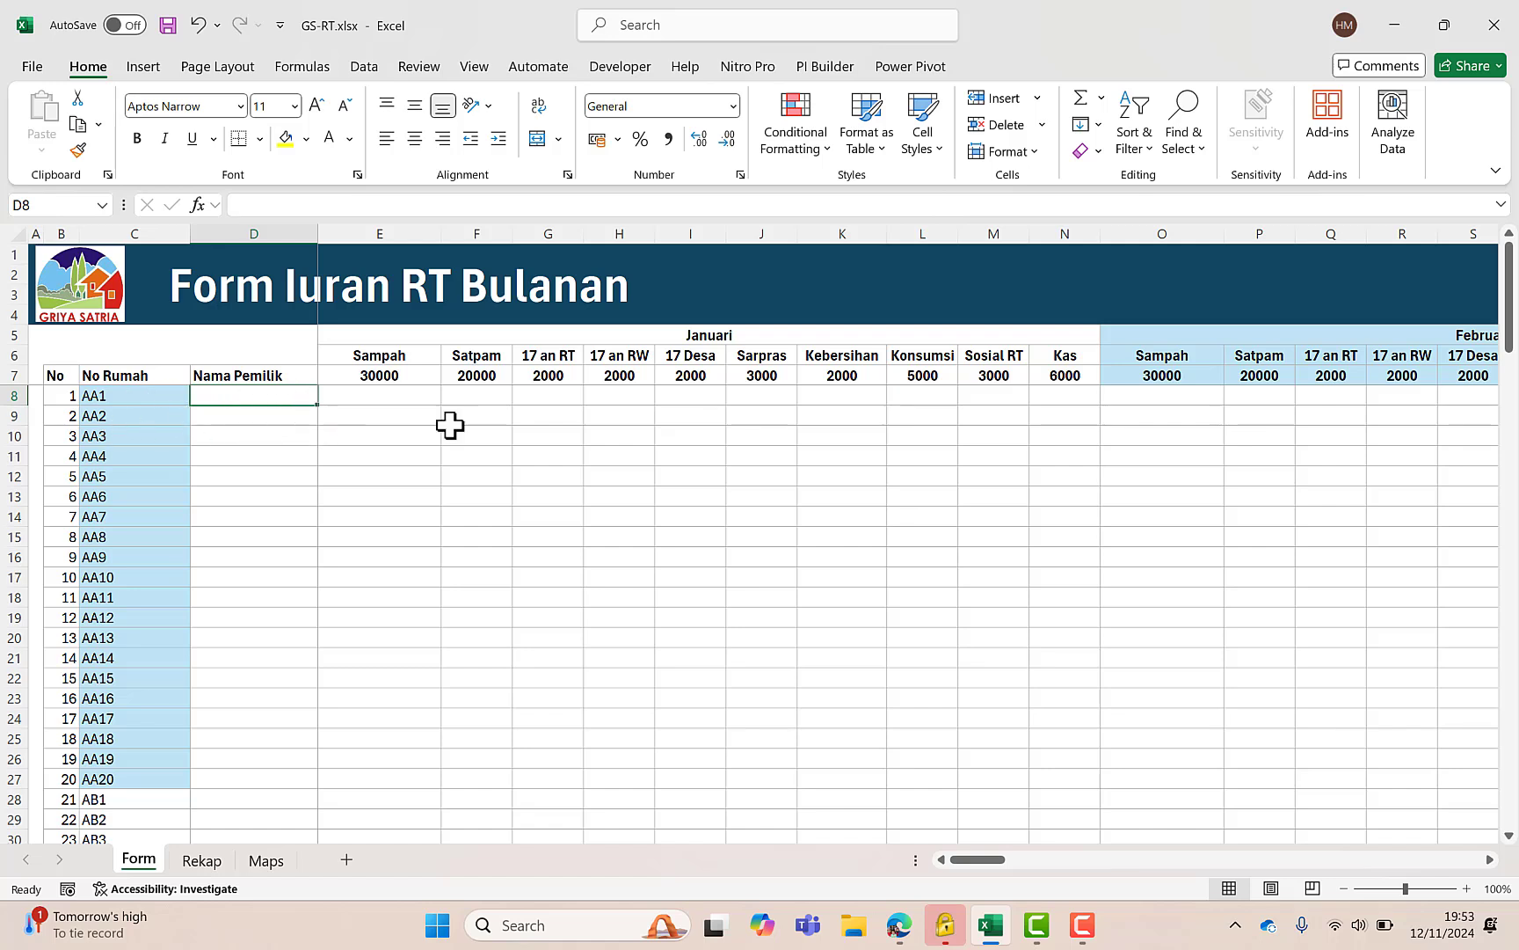
{"action": "left_click", "coordinate": [578, 336]}
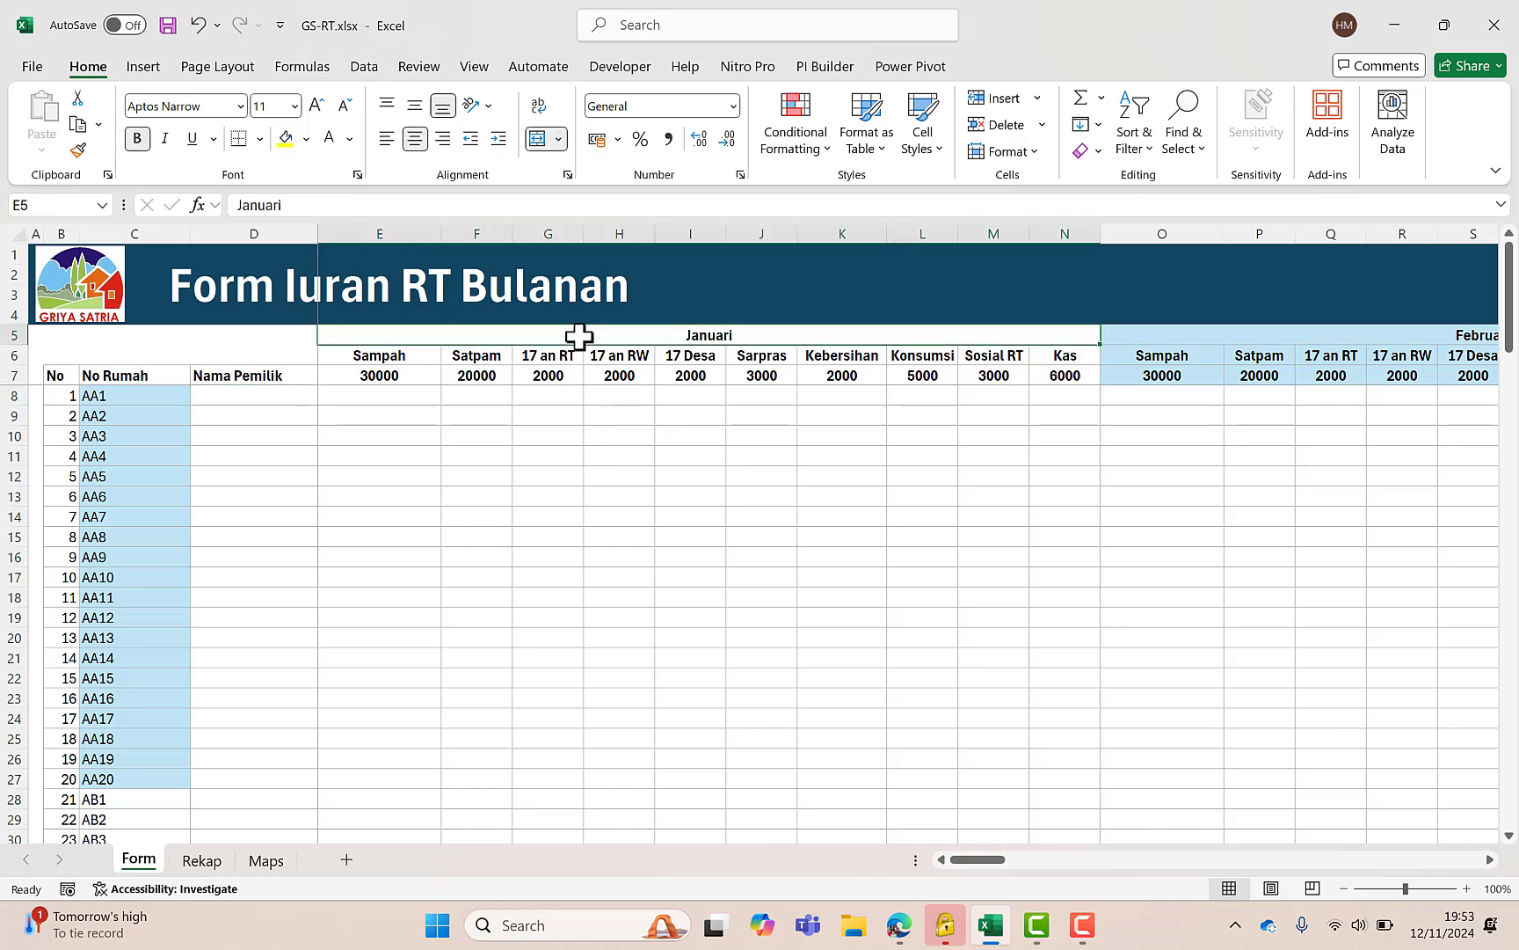
{"action": "left_click", "coordinate": [1227, 337]}
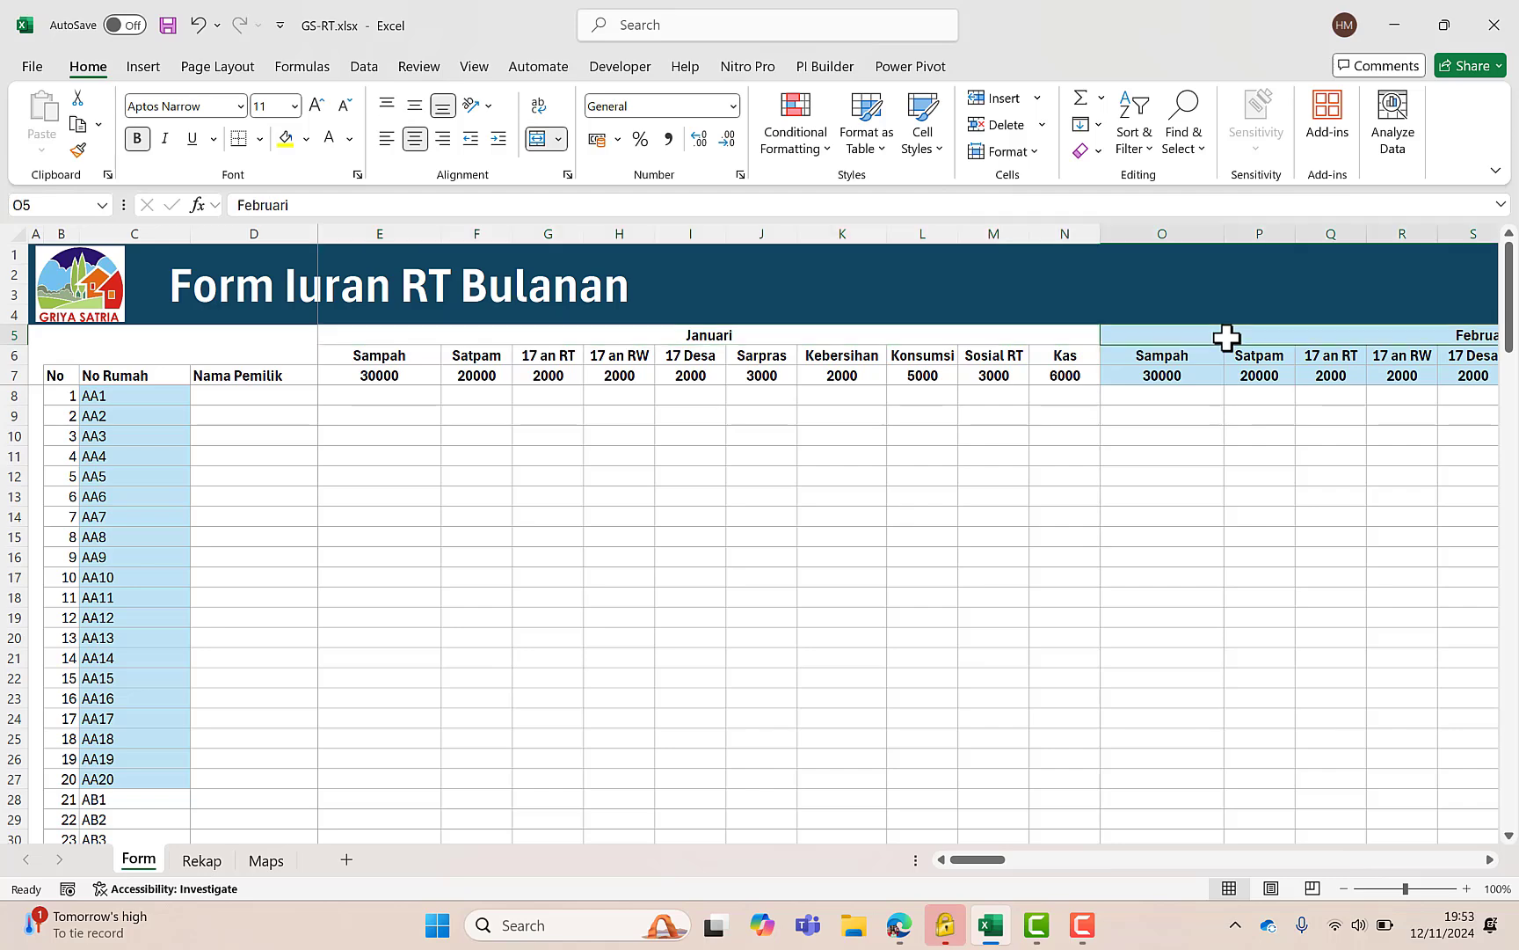
{"action": "key", "text": "Right"}
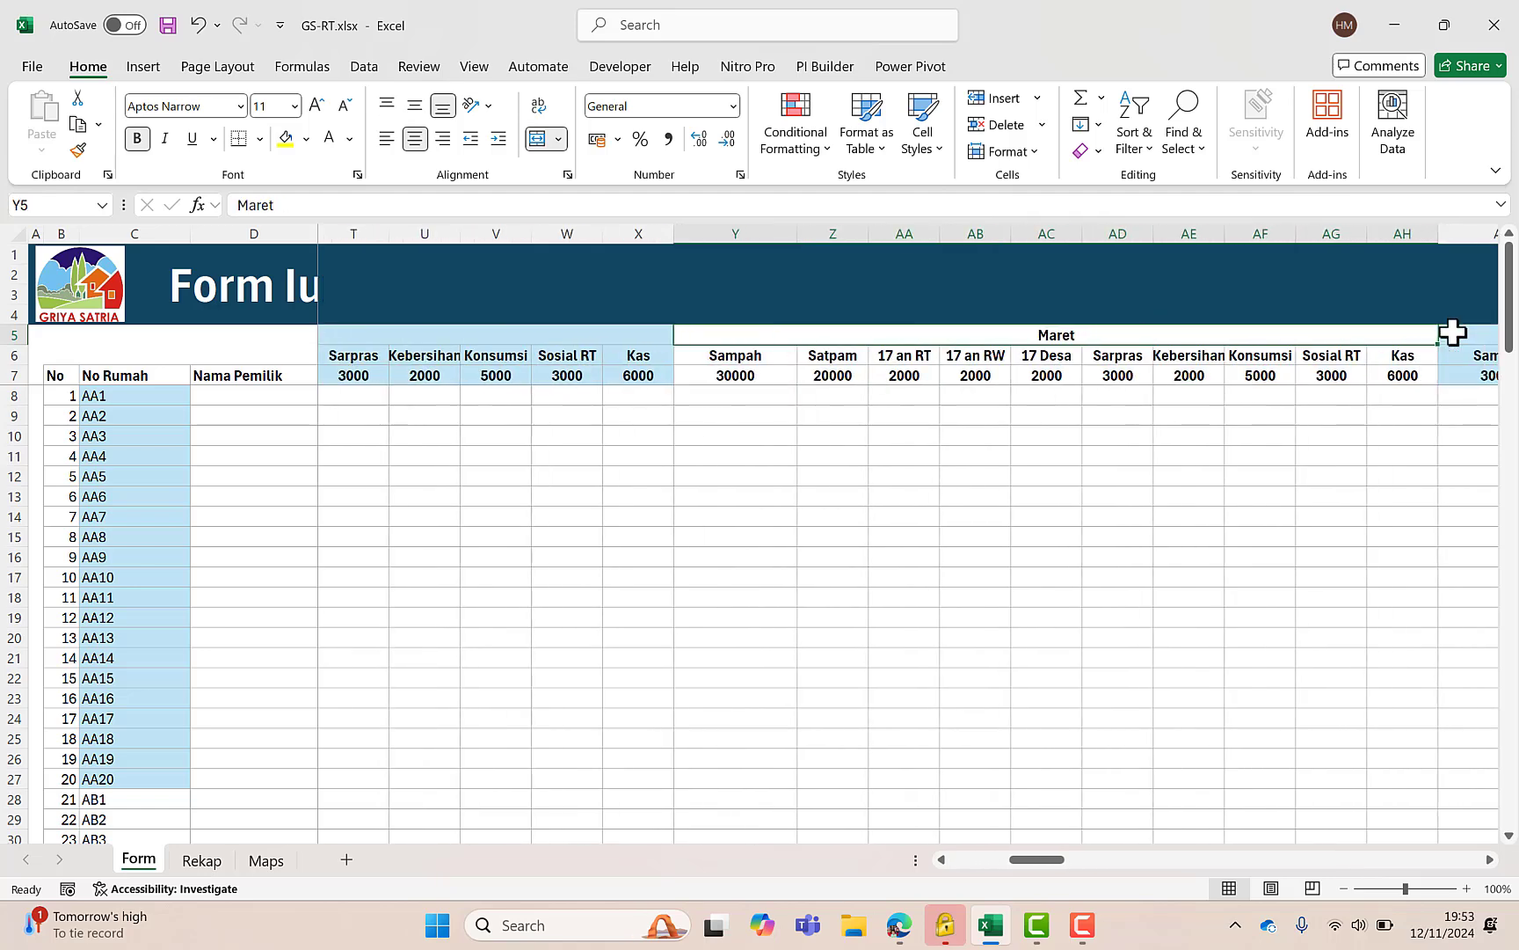
{"action": "key", "text": "Left"}
{"action": "key", "text": "Left"}
{"action": "key", "text": "Left"}
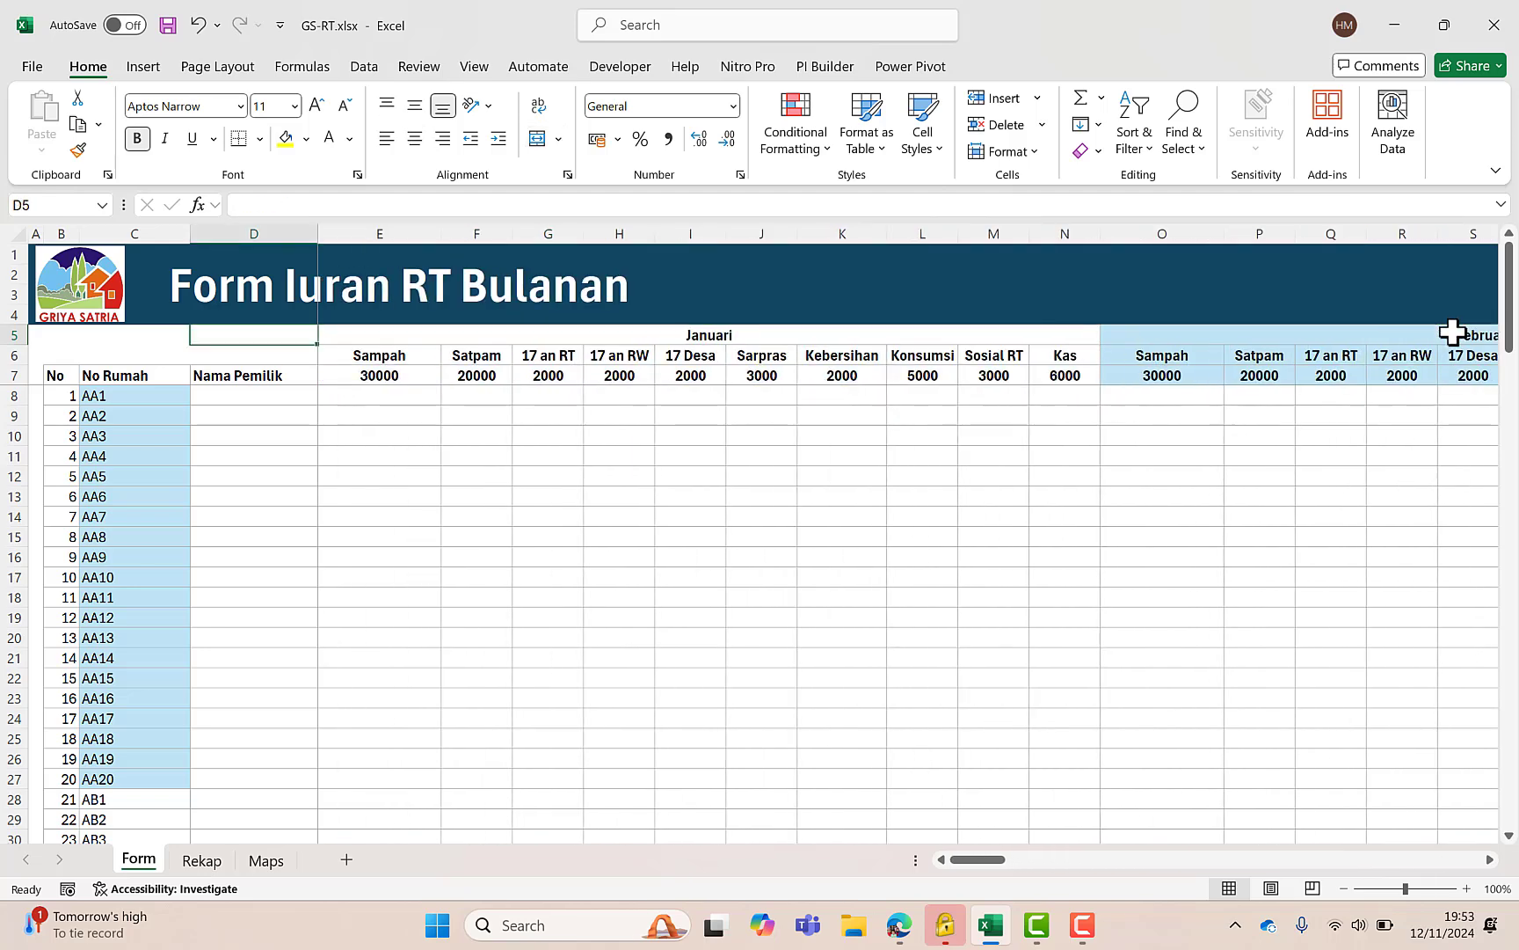
{"action": "left_click", "coordinate": [822, 339]}
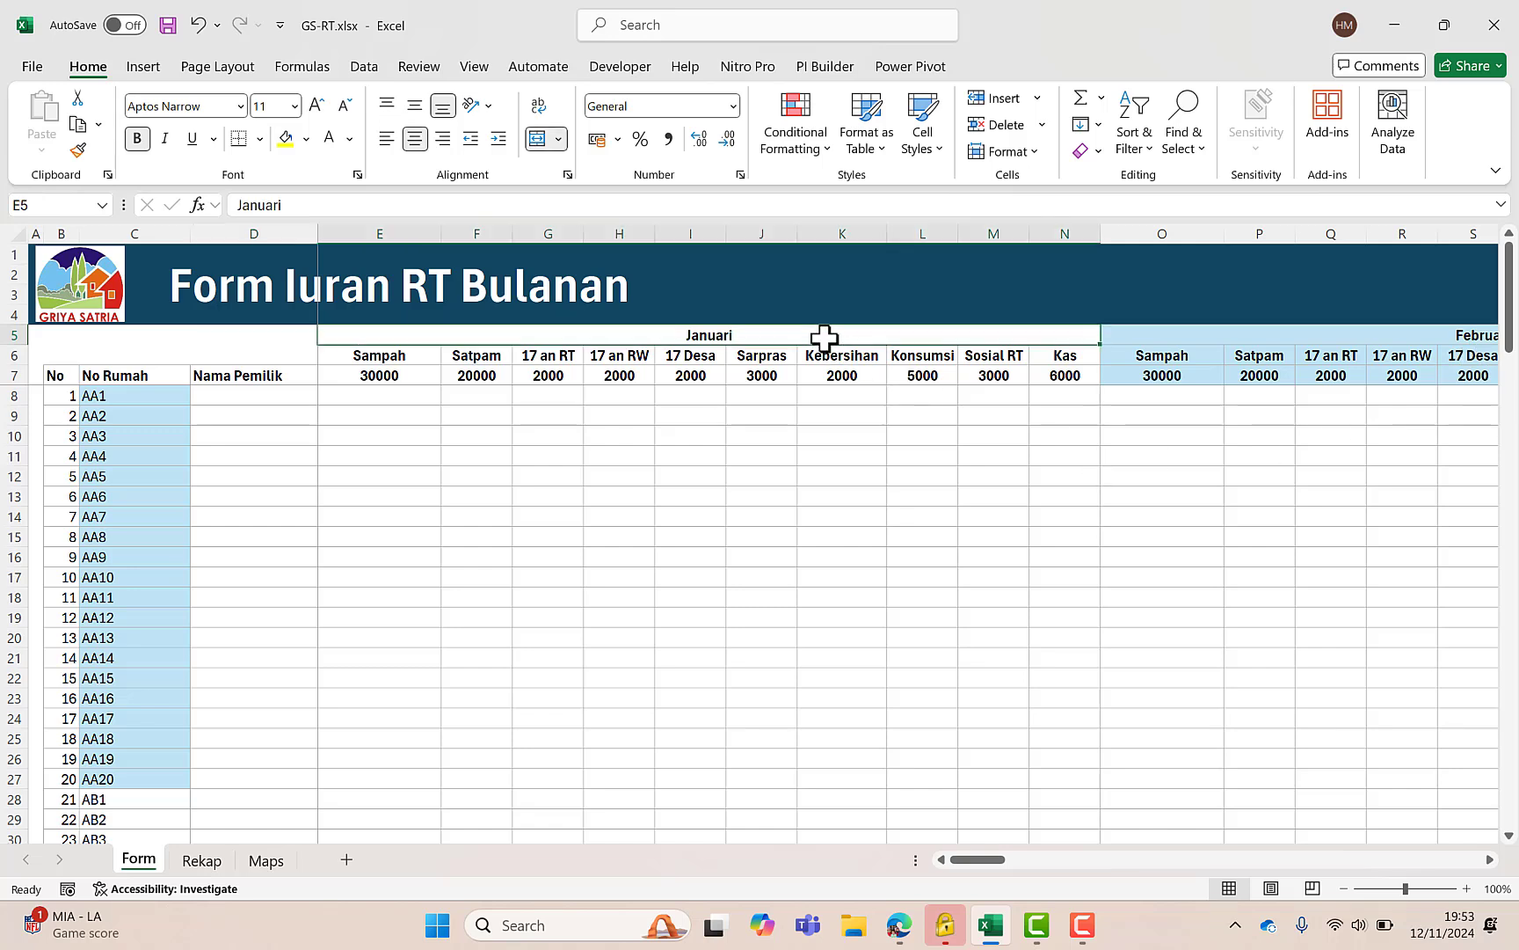
Examine January's fee types from Sampah to Kas and the fee amounts listed beneath them
{"action": "left_click", "coordinate": [404, 354]}
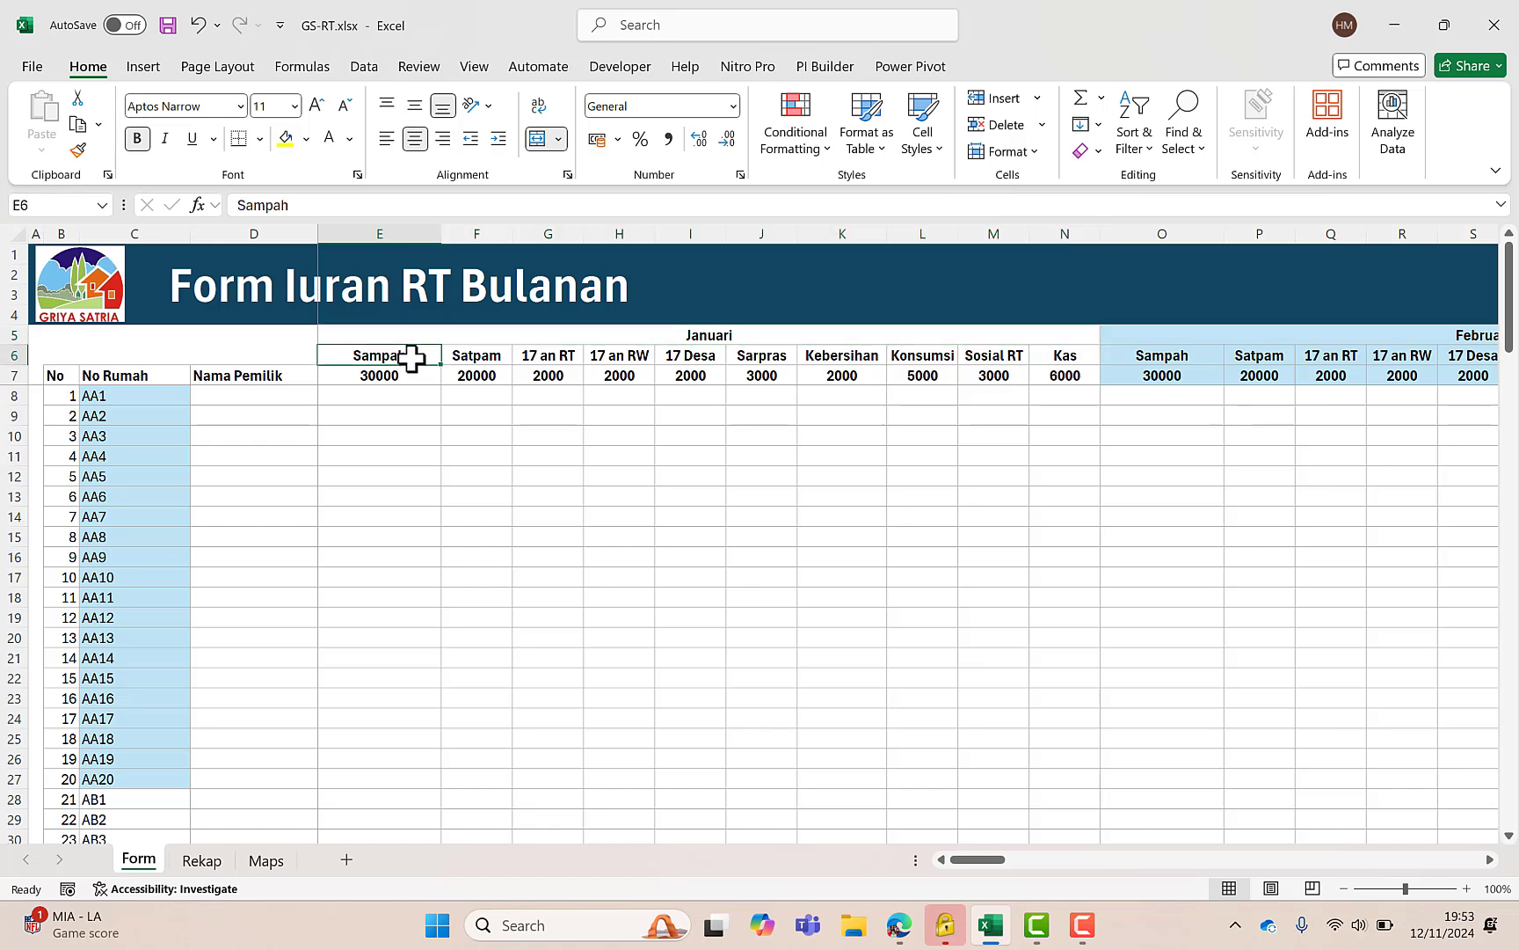
{"action": "left_click", "coordinate": [492, 356]}
{"action": "left_click", "coordinate": [545, 355]}
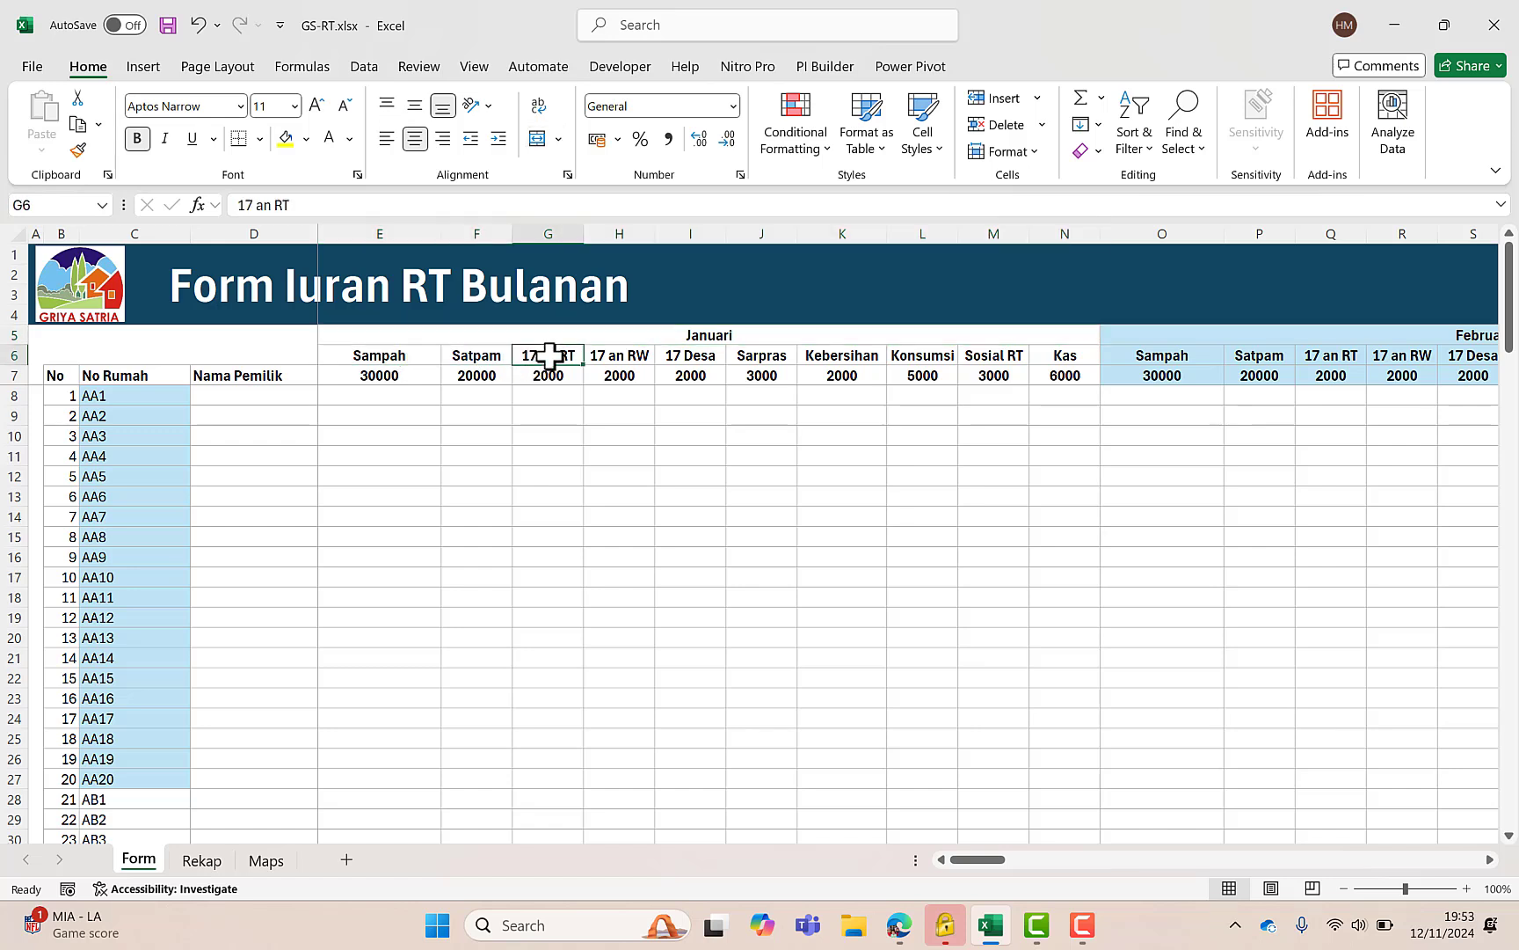
{"action": "left_click", "coordinate": [1081, 356]}
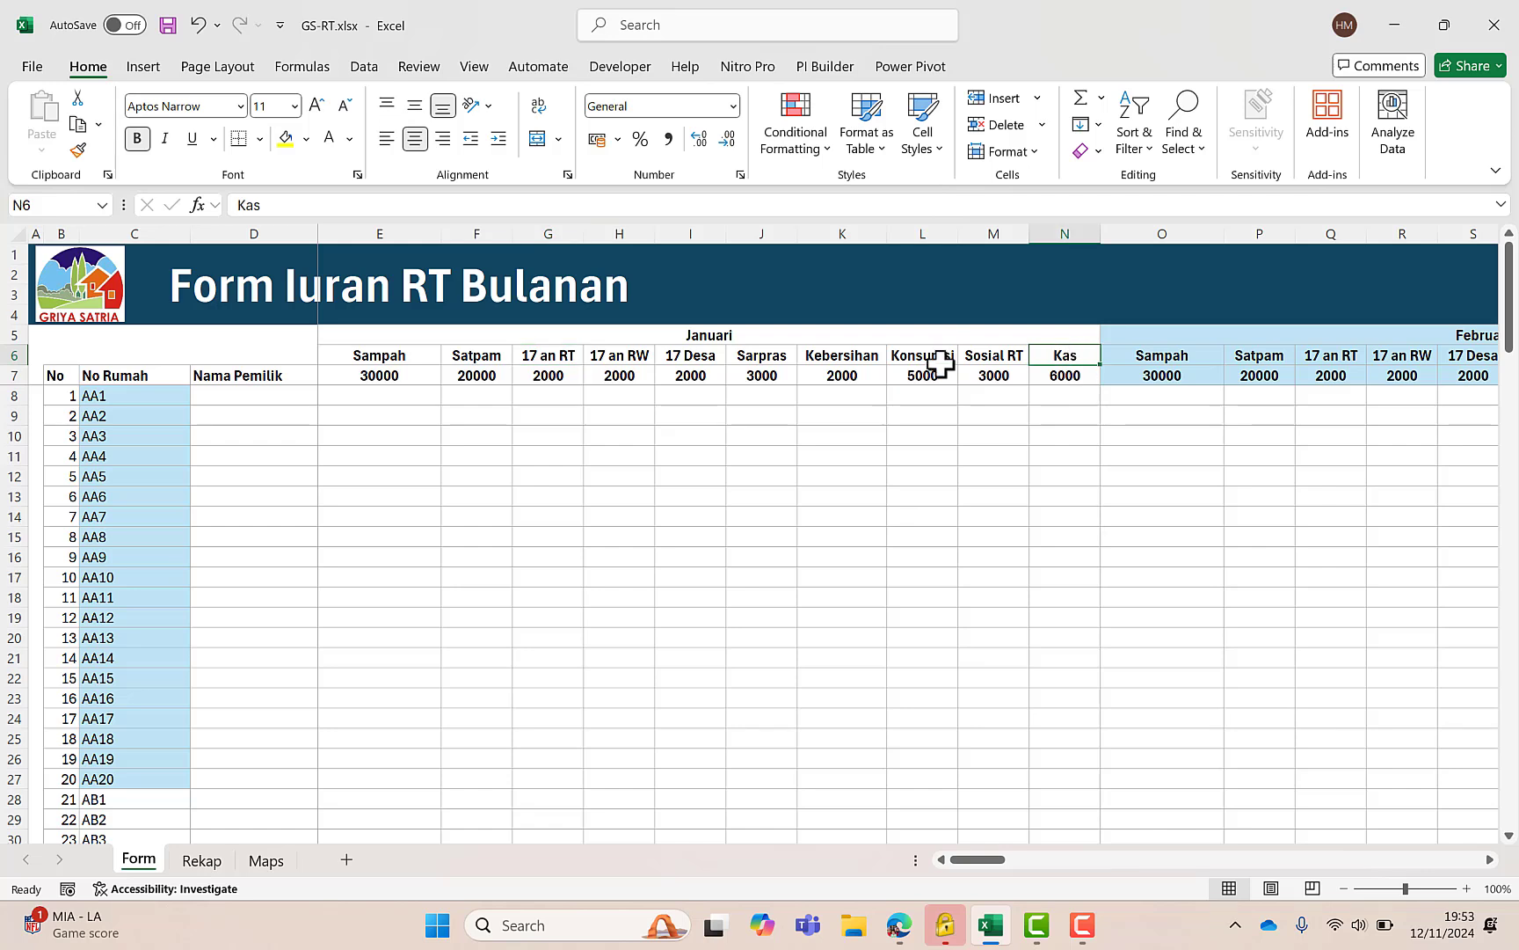
{"action": "left_click", "coordinate": [407, 376]}
{"action": "left_click_drag", "start_coordinate": [406, 376], "coordinate": [1074, 373]}
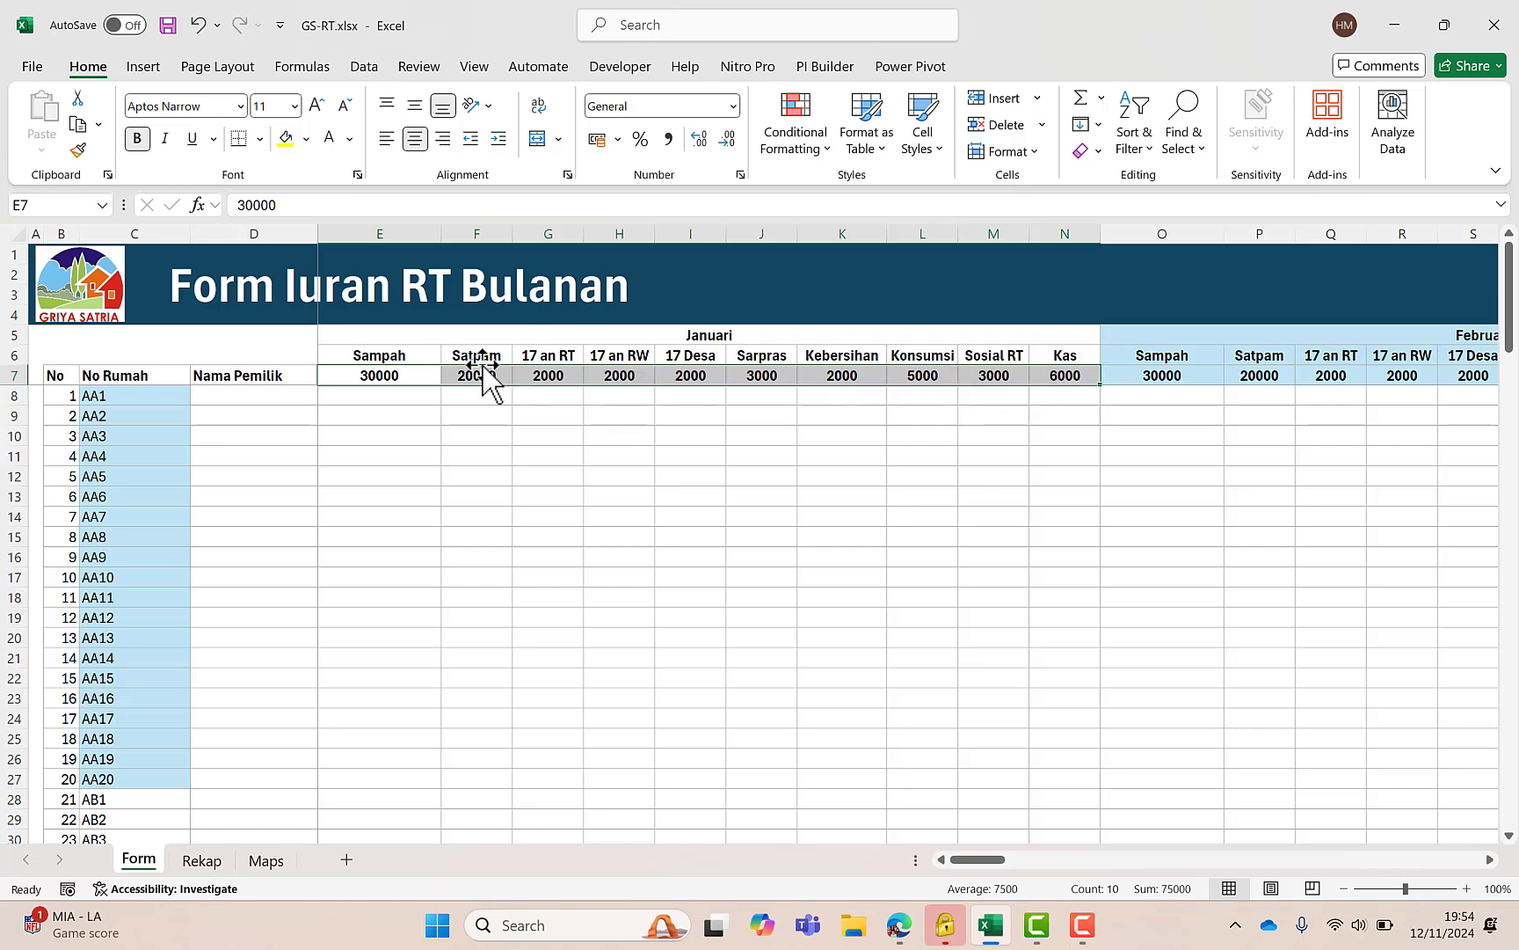
Enter 1 for every January fee of house AA1, from Sampah to Kas (E8:N8)
{"action": "left_click", "coordinate": [397, 393]}
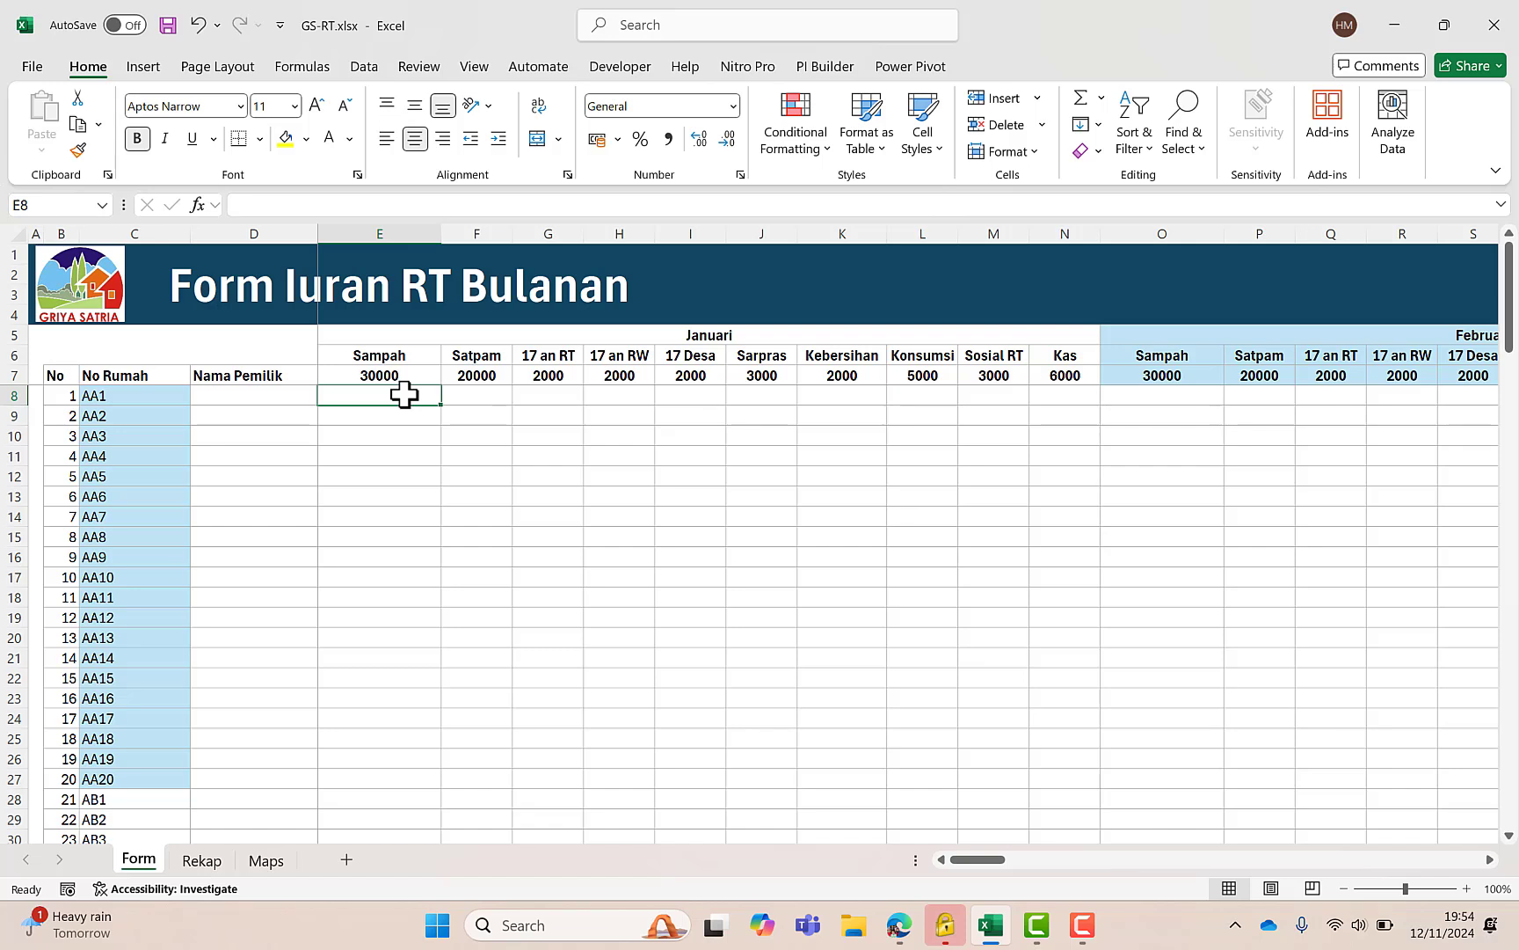
{"action": "type", "text": "1"}
{"action": "key", "text": "Tab"}
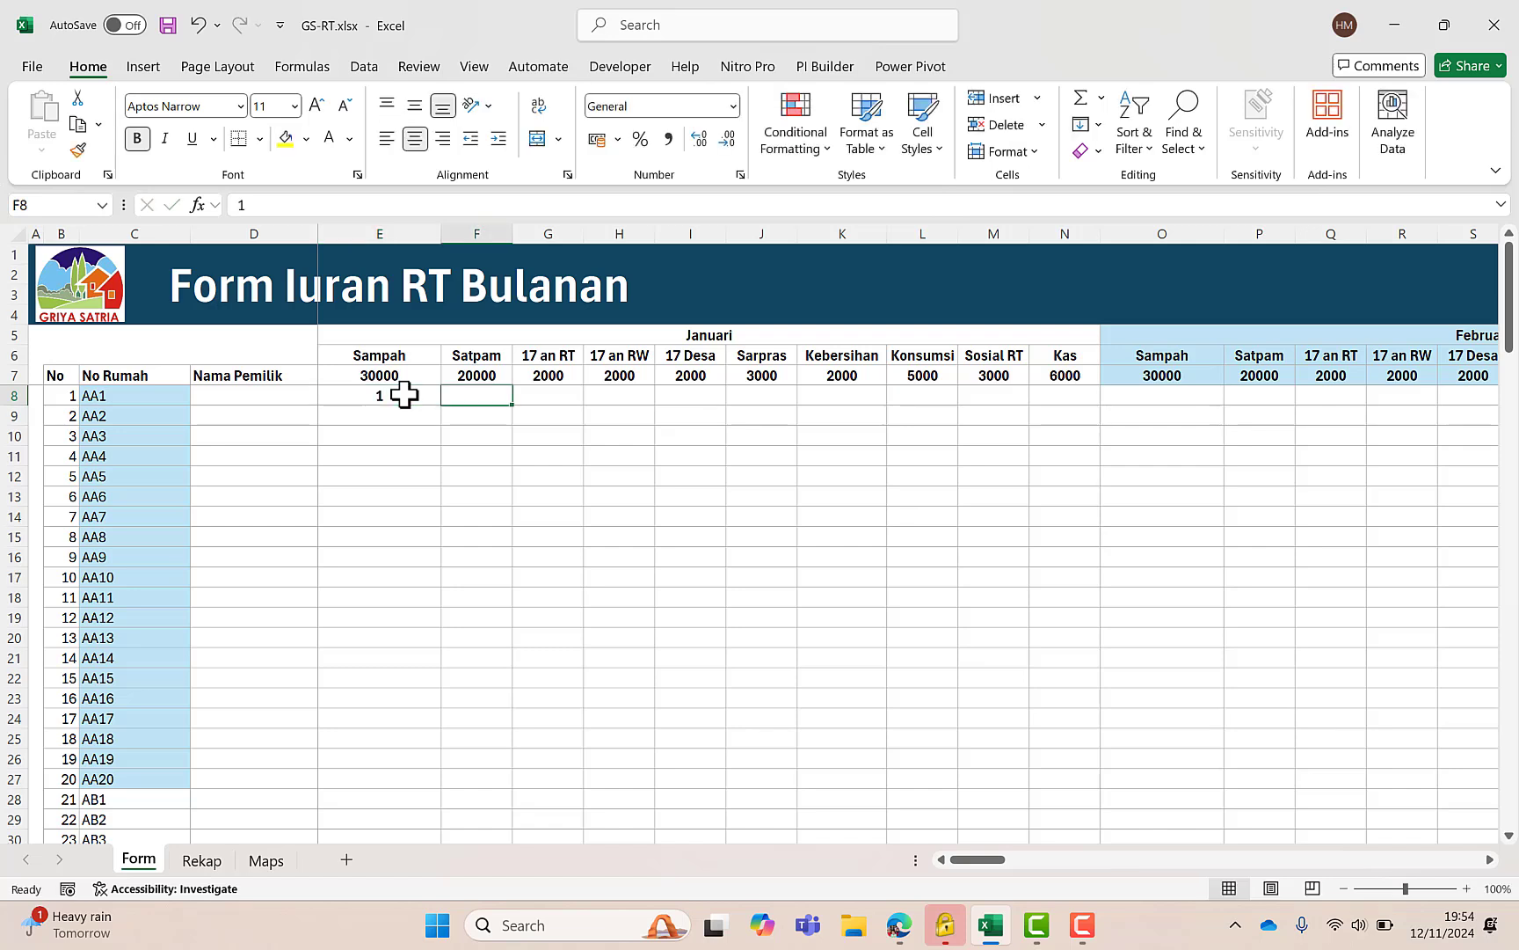
{"action": "type", "text": "1"}
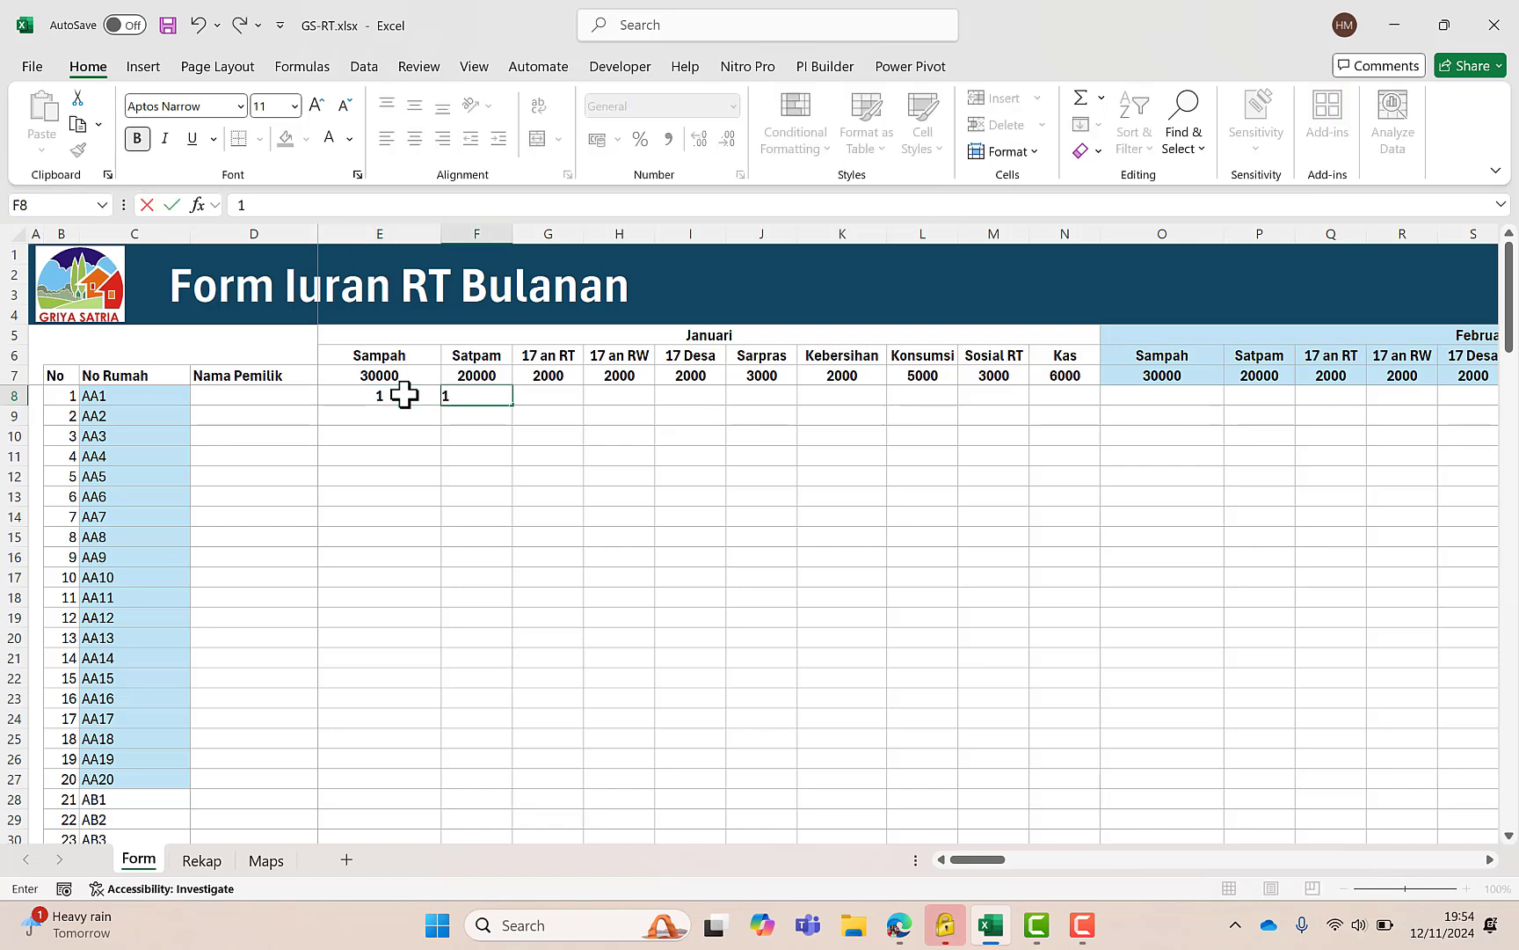
{"action": "key", "text": "Tab"}
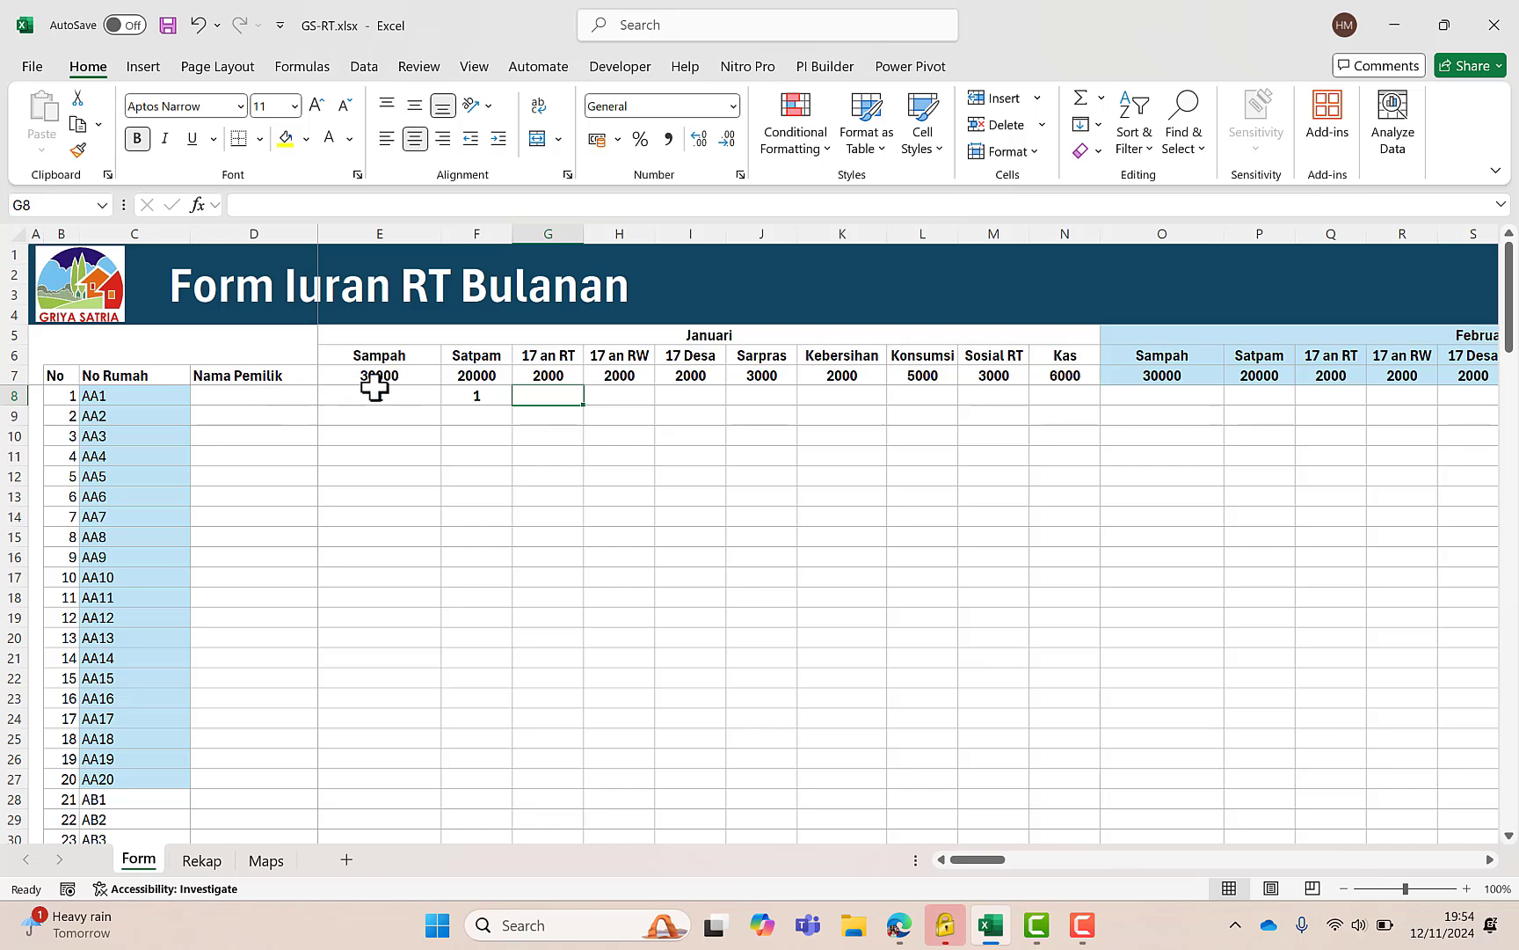
{"action": "left_click_drag", "start_coordinate": [376, 392], "coordinate": [1044, 403]}
{"action": "type", "text": "1"}
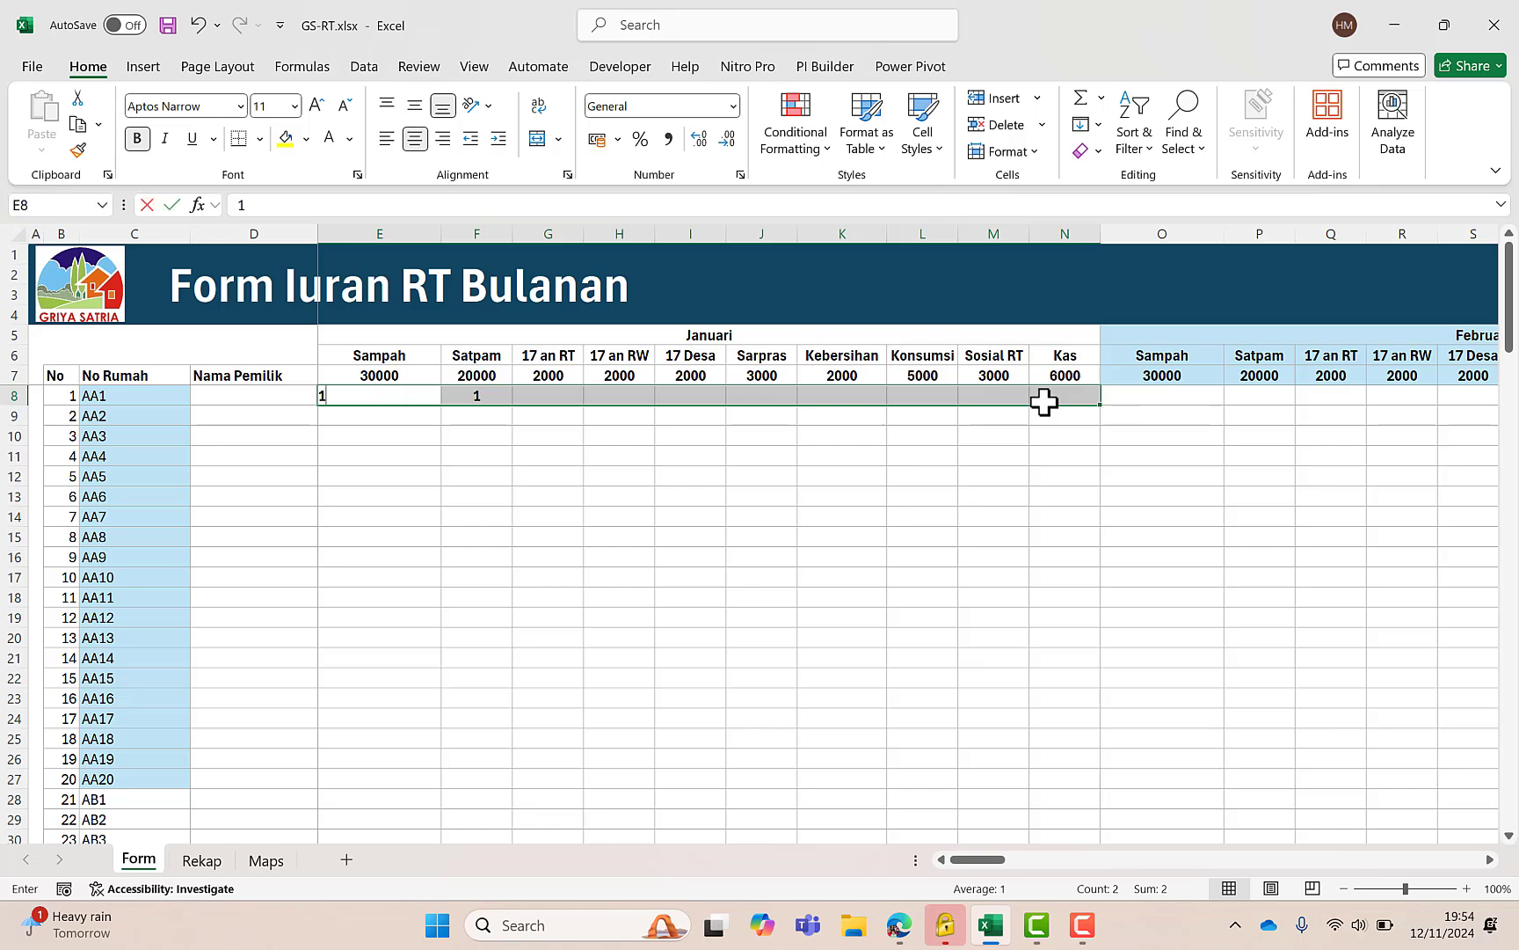
{"action": "key", "text": "ctrl+Return"}
{"action": "left_click", "coordinate": [999, 475]}
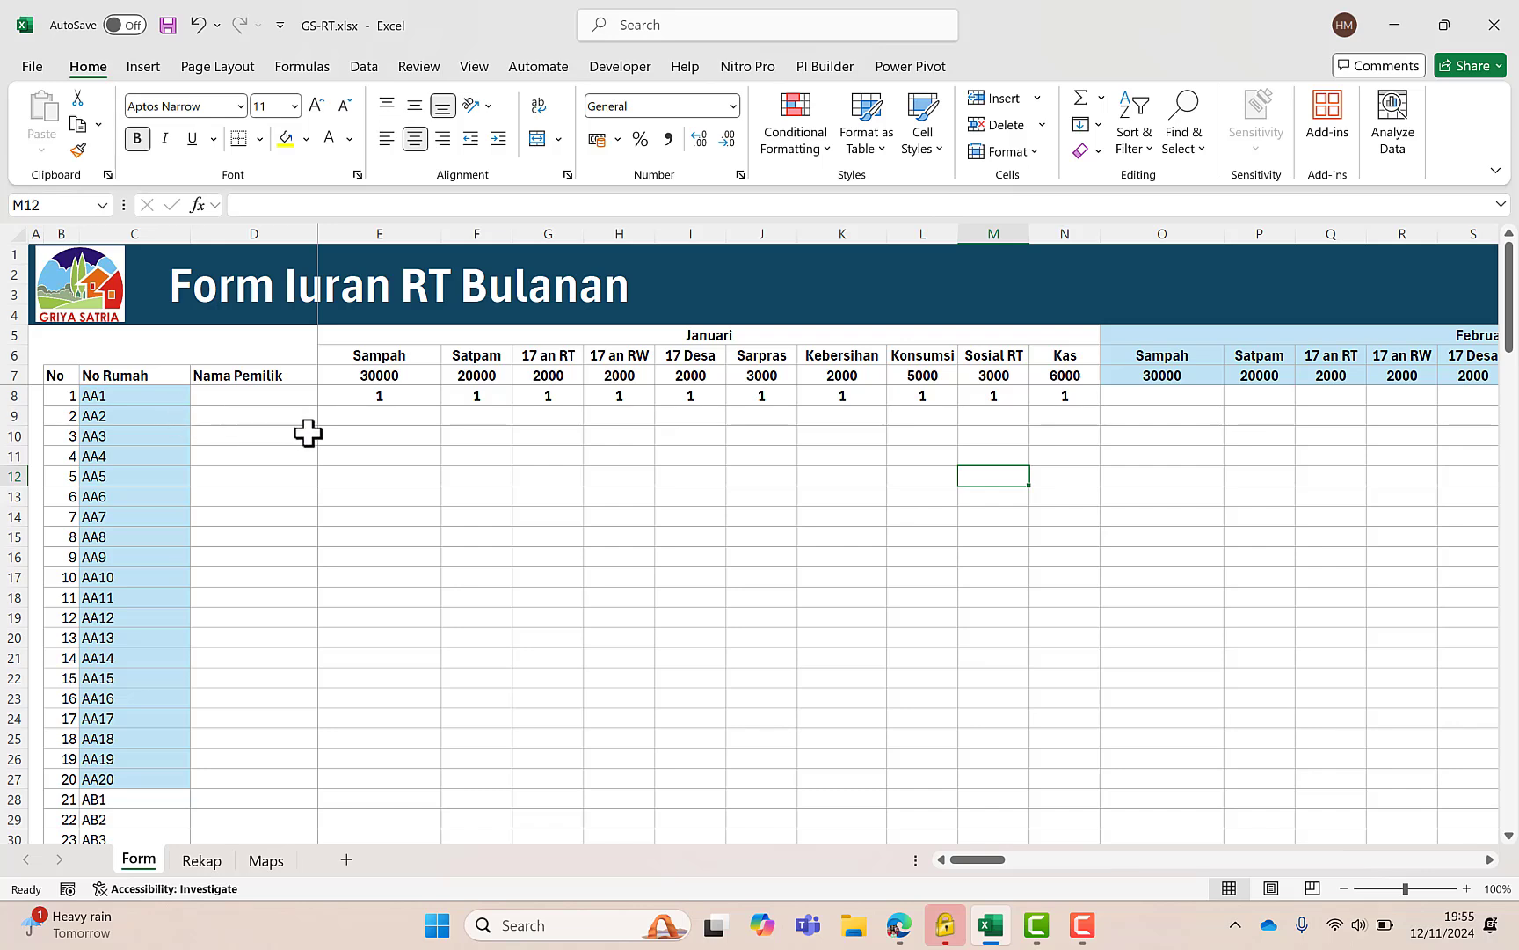
Enter 1 for house AA3's January Sampah and Satpam fees (E10:F10)
{"action": "left_click_drag", "start_coordinate": [376, 434], "coordinate": [478, 437]}
{"action": "type", "text": "1"}
{"action": "key", "text": "ctrl+Return"}
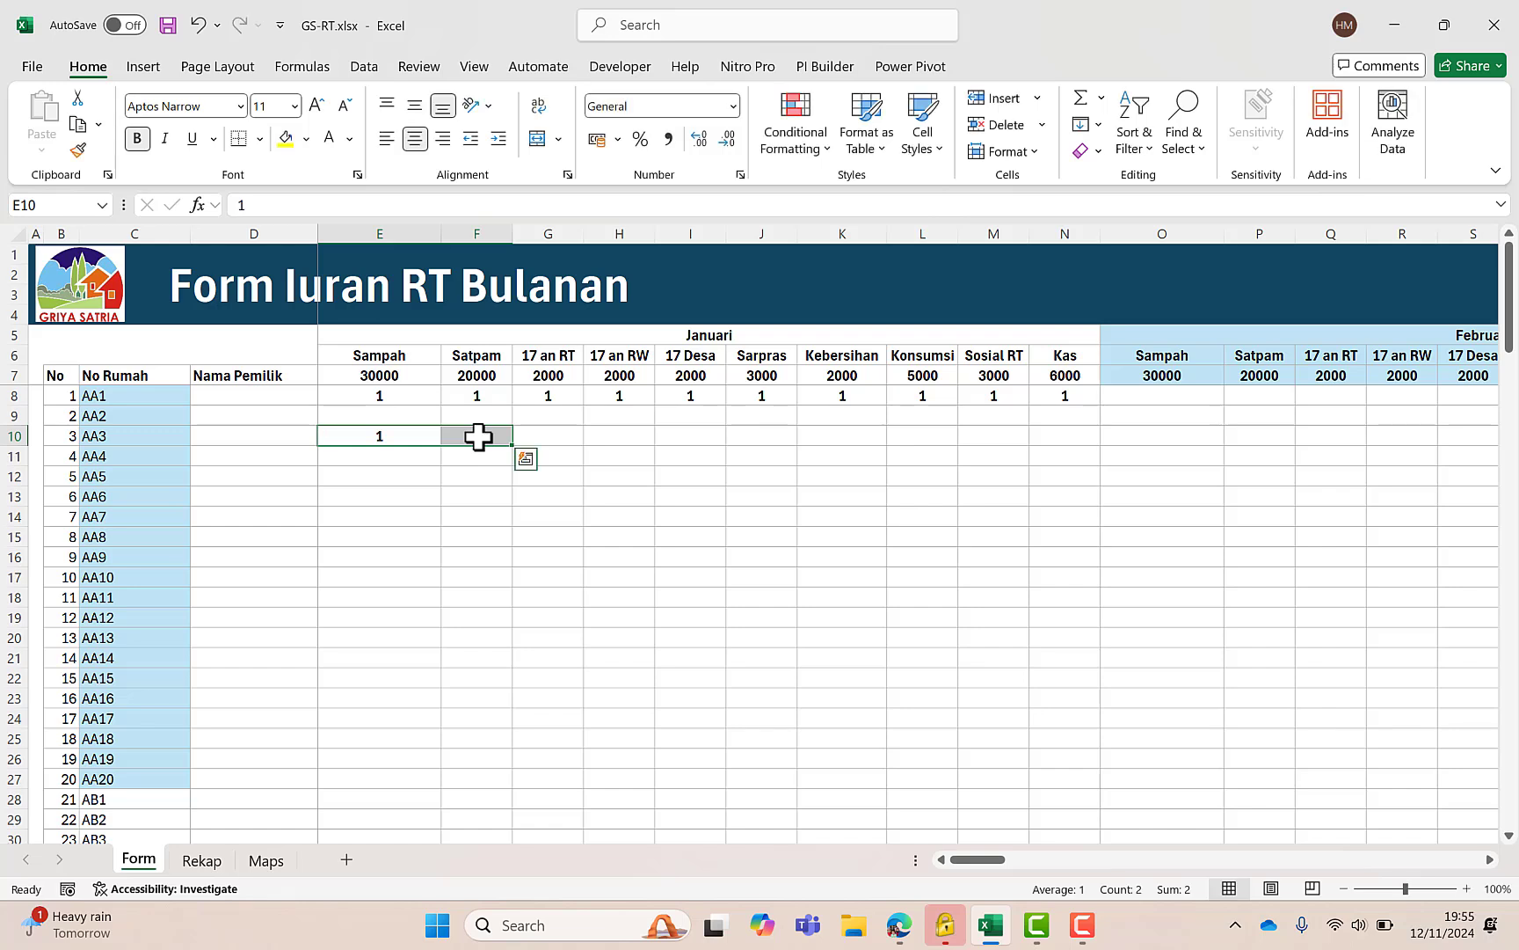
{"action": "left_click", "coordinate": [608, 521]}
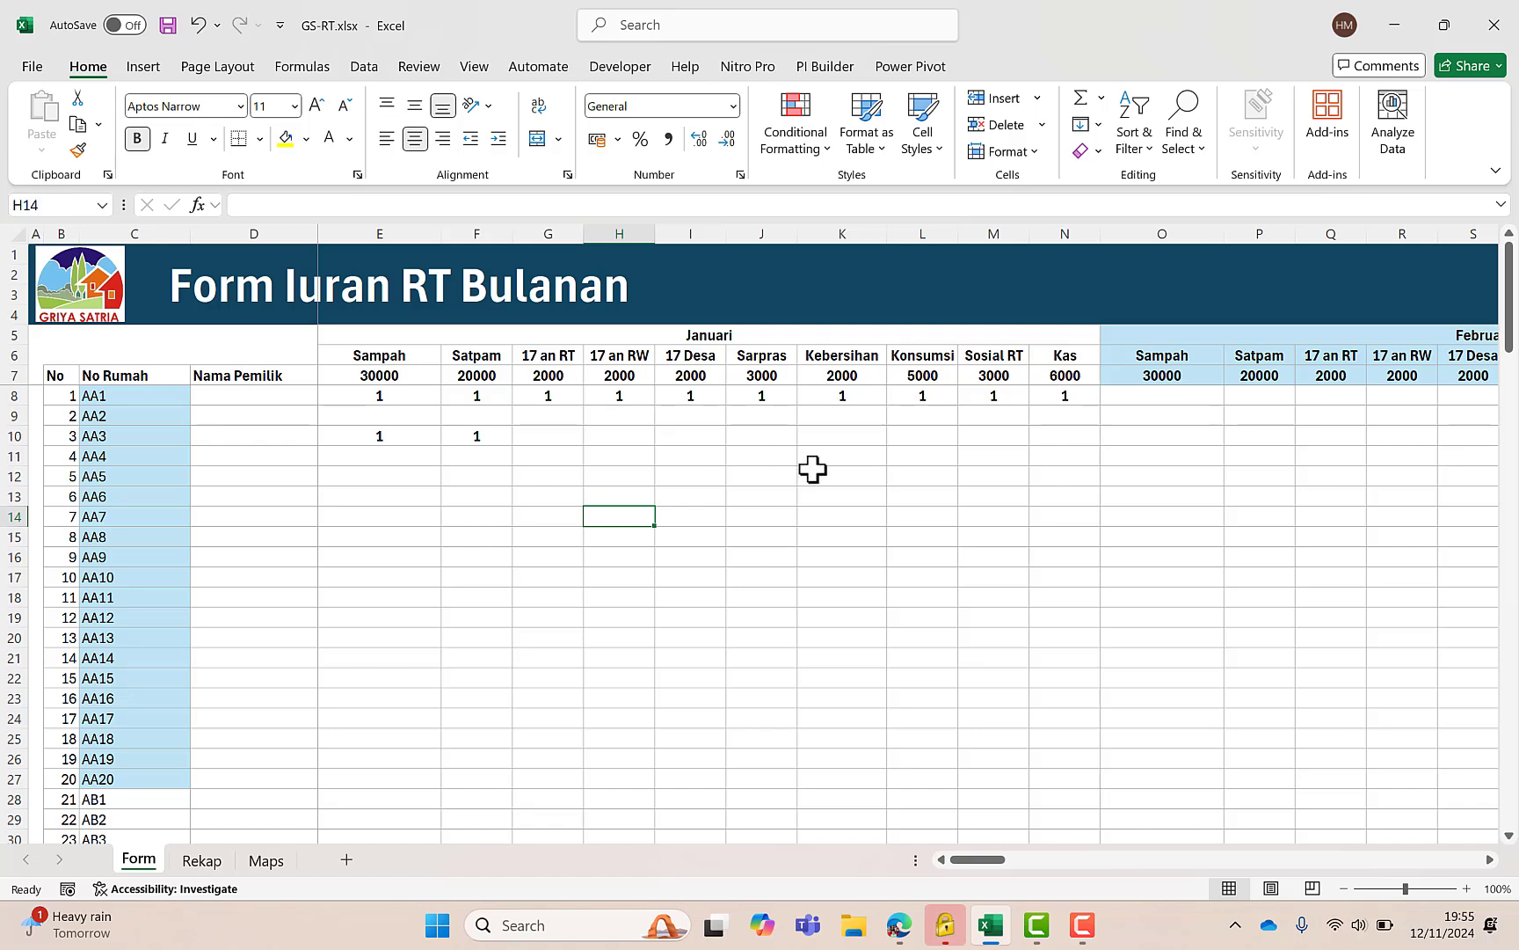
Examine the Februari fee columns beside the Januari section and return to the first columns
{"action": "left_click", "coordinate": [913, 335]}
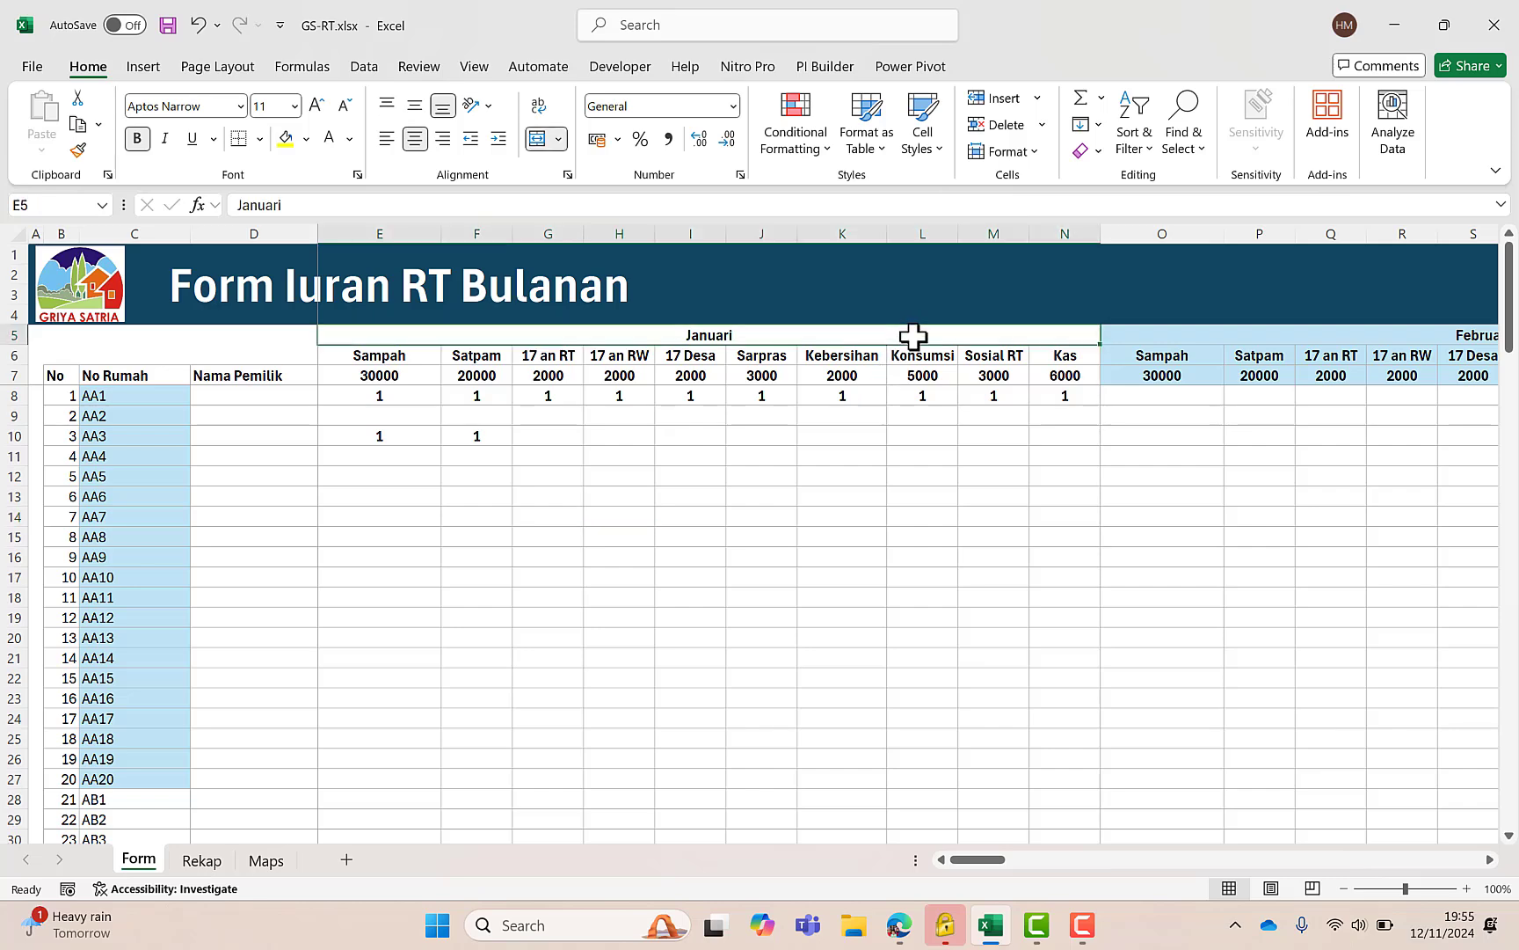
{"action": "key", "text": "Right"}
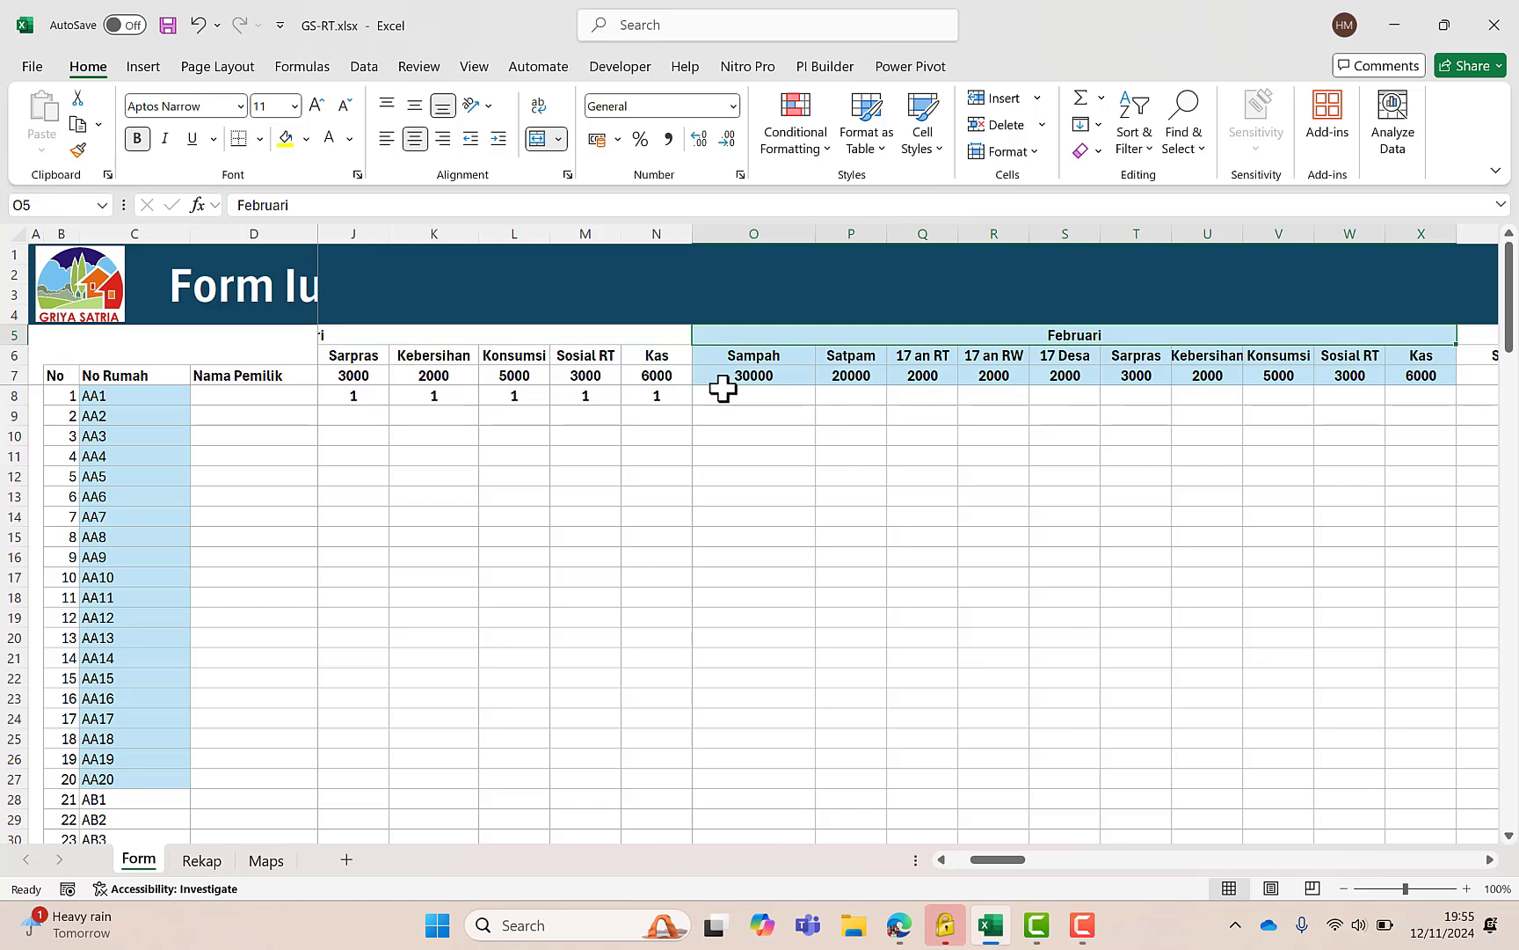
{"action": "key", "text": "Left"}
{"action": "key", "text": "Left"}
{"action": "key", "text": "Left"}
{"action": "key", "text": "Left"}
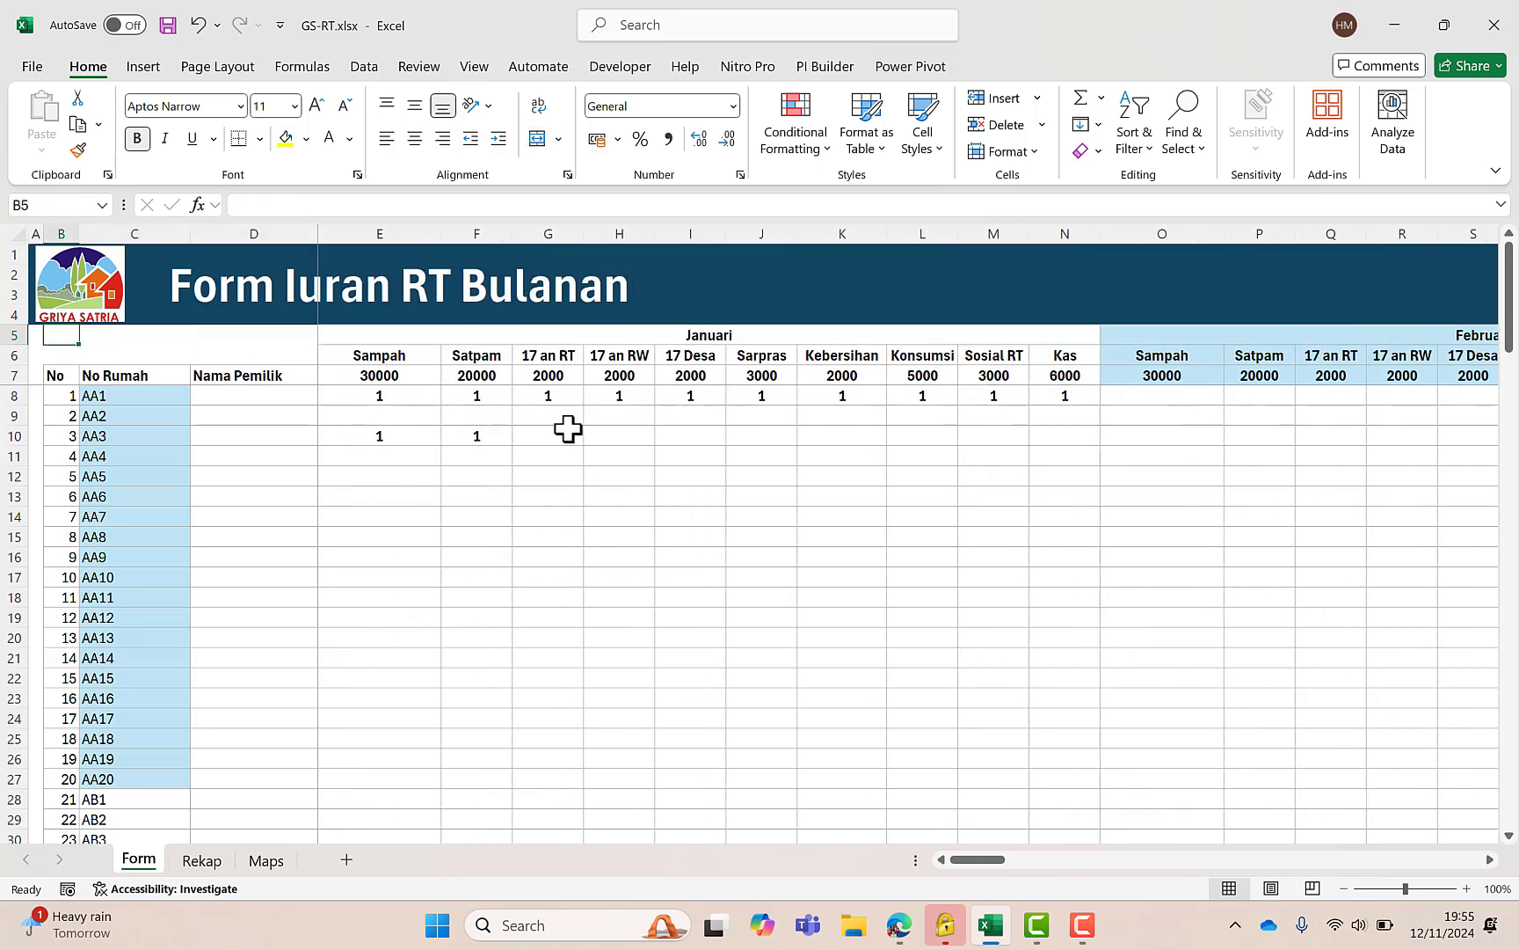
{"action": "left_click", "coordinate": [570, 475]}
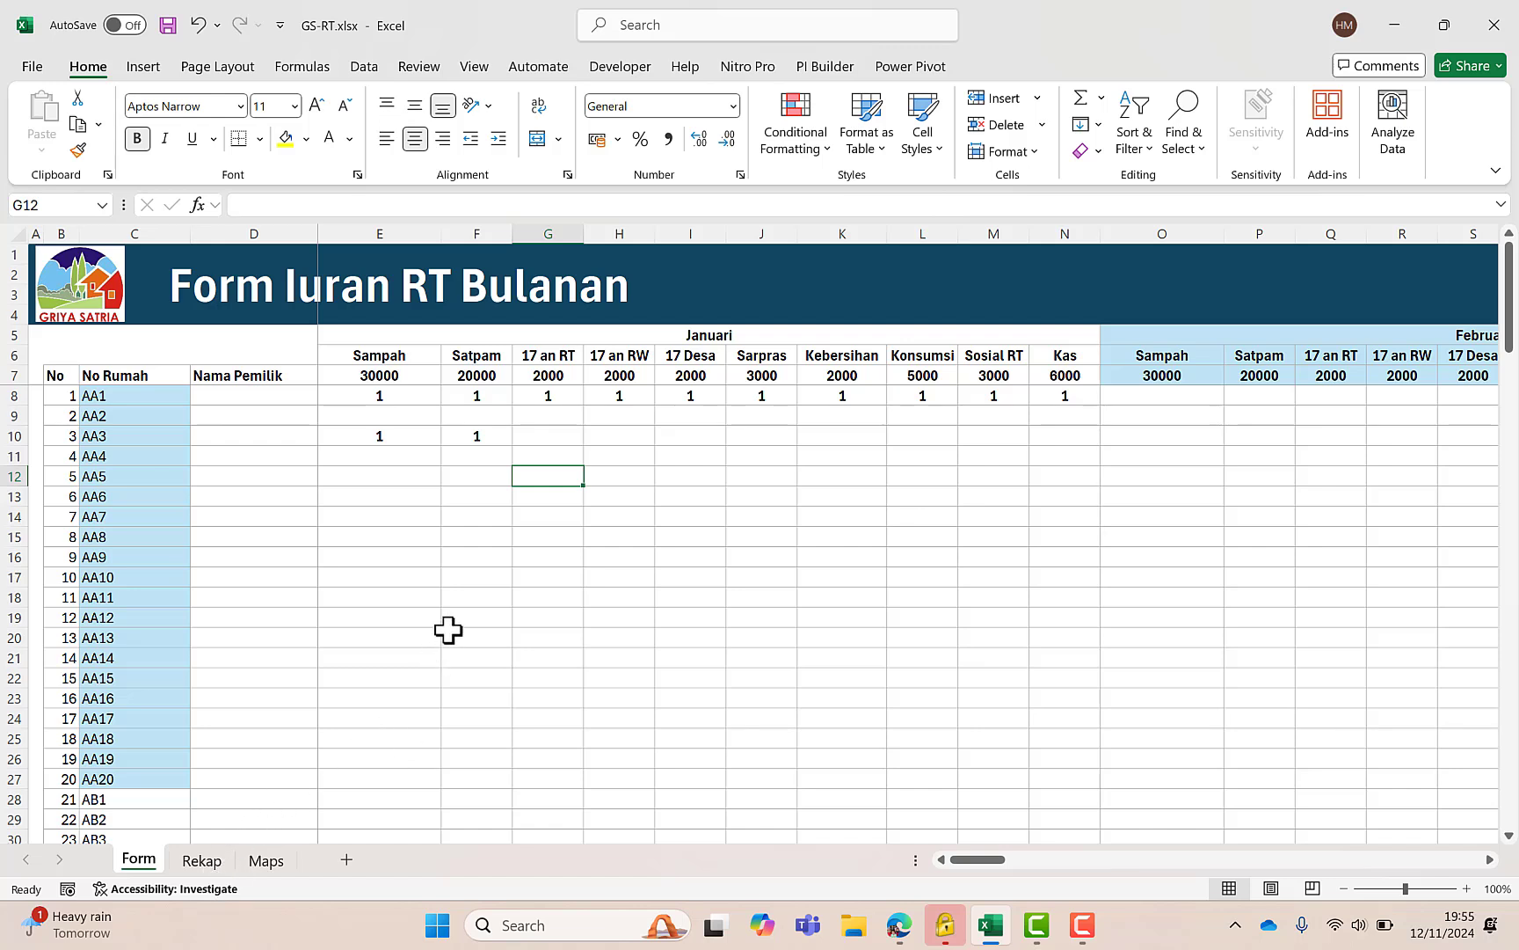
Clear the January payment entries for houses AA1 to AA4 (E8:N11)
{"action": "left_click_drag", "start_coordinate": [404, 396], "coordinate": [1058, 450]}
{"action": "key", "text": "Delete"}
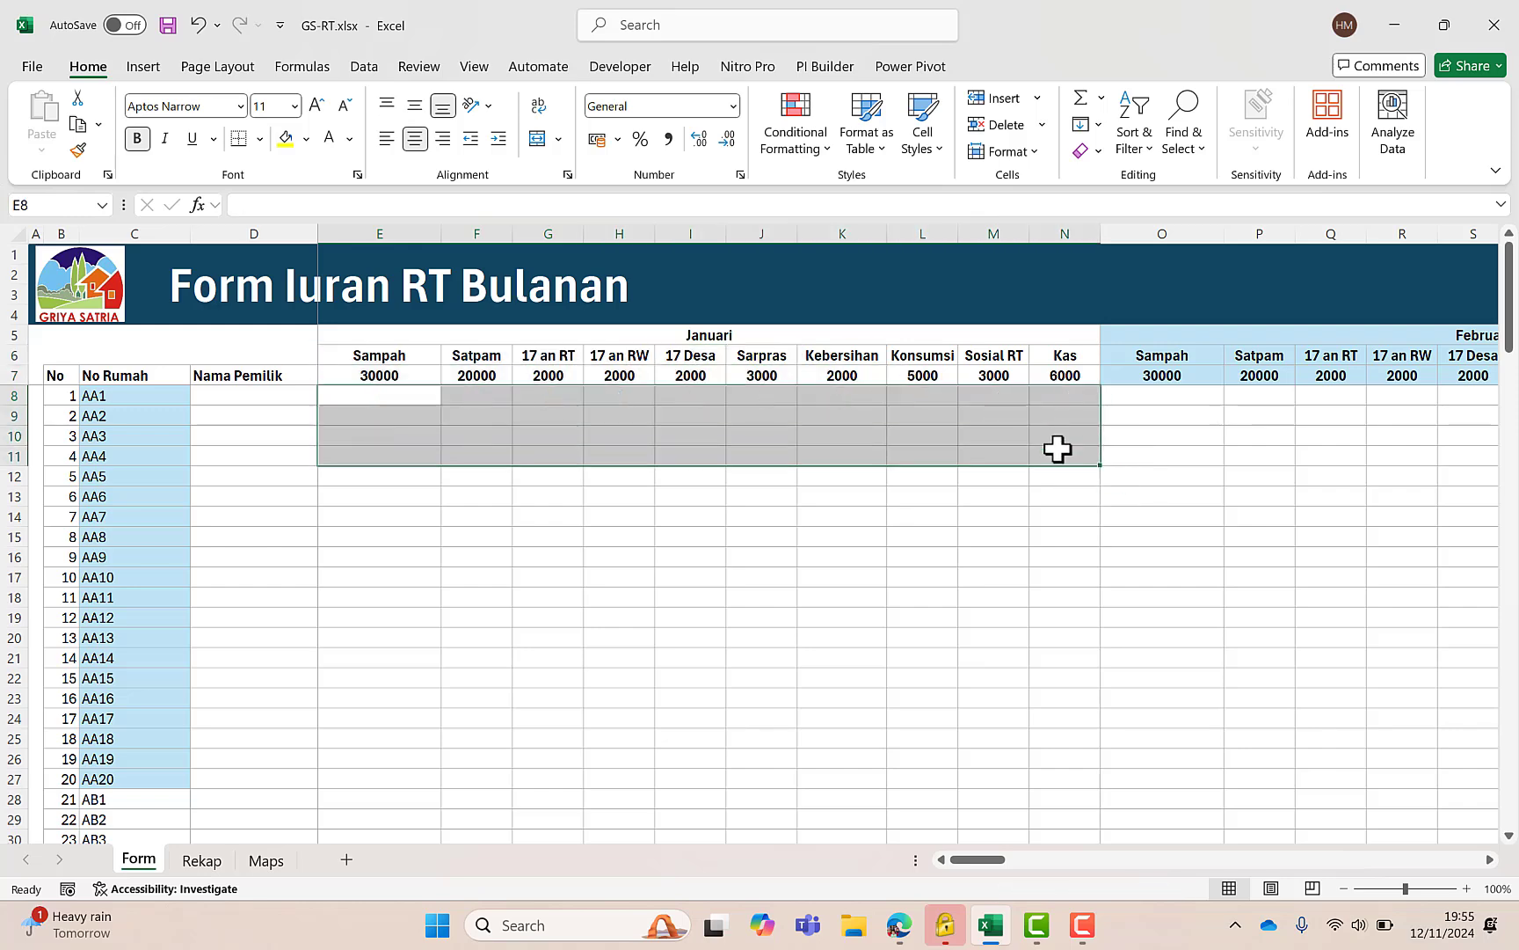
On the Rekap sheet, set the "Sampai dengan" month in E5 to Jan
{"action": "left_click", "coordinate": [211, 869]}
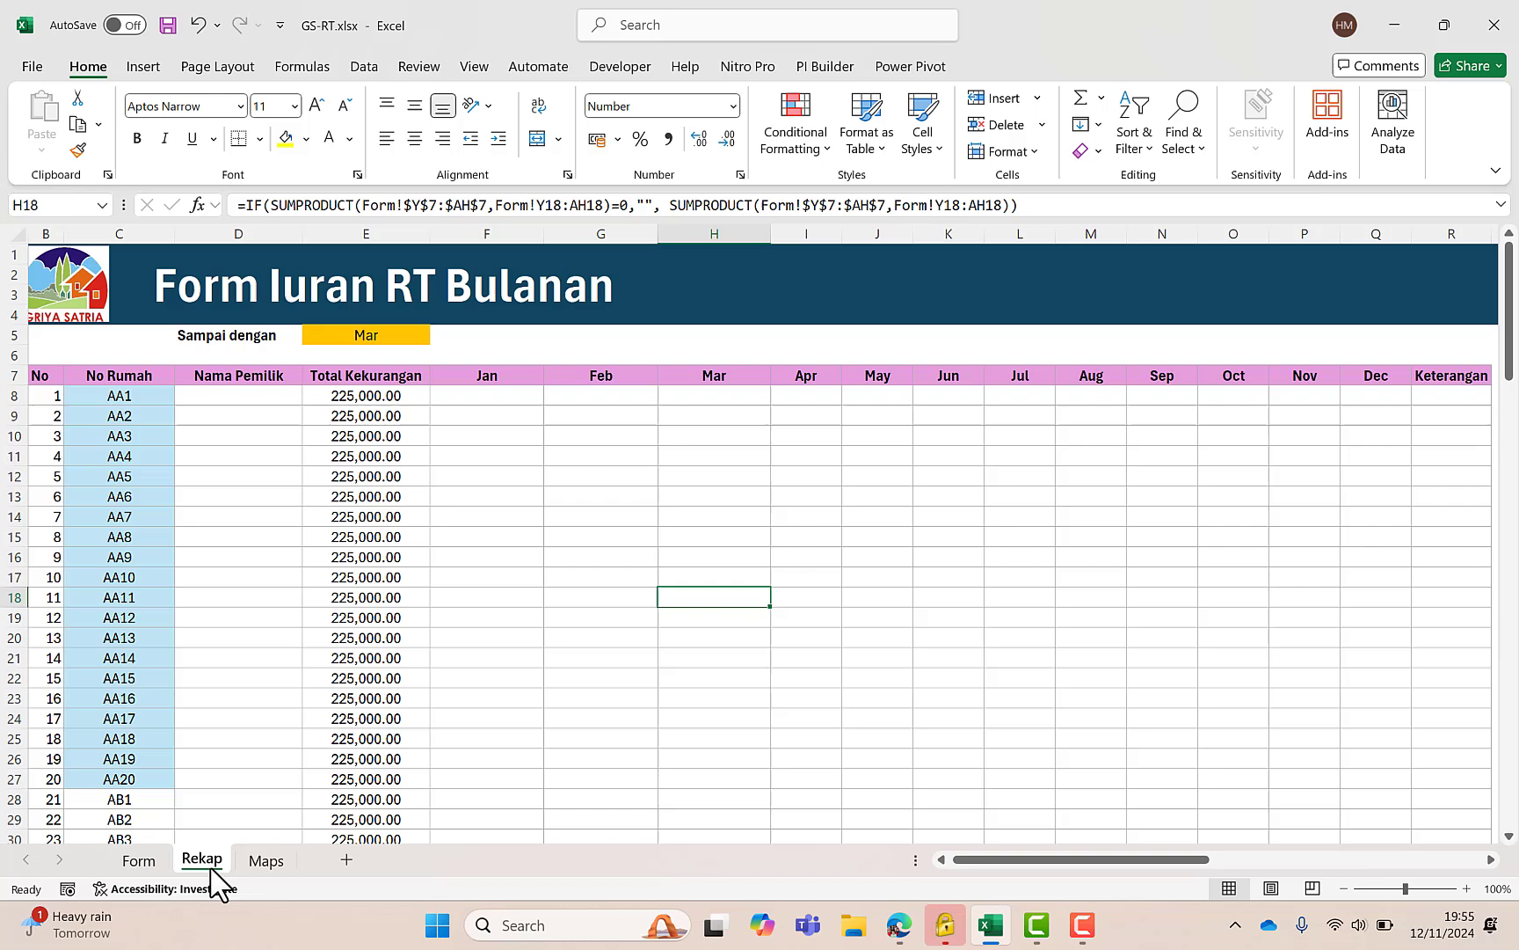
{"action": "left_click", "coordinate": [398, 341]}
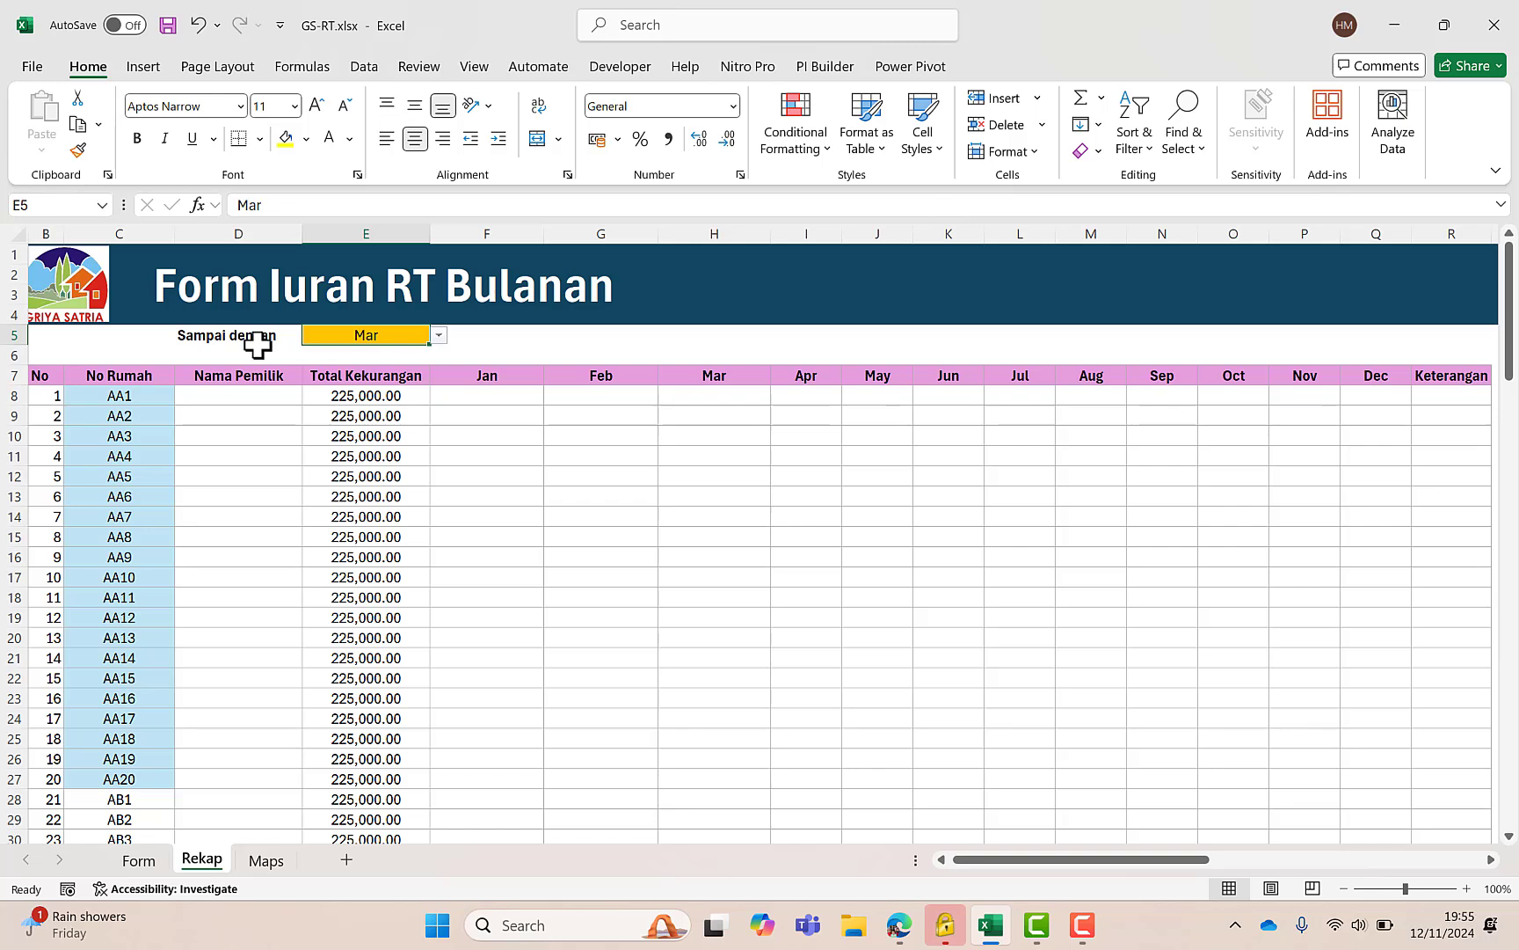
{"action": "left_click", "coordinate": [439, 335]}
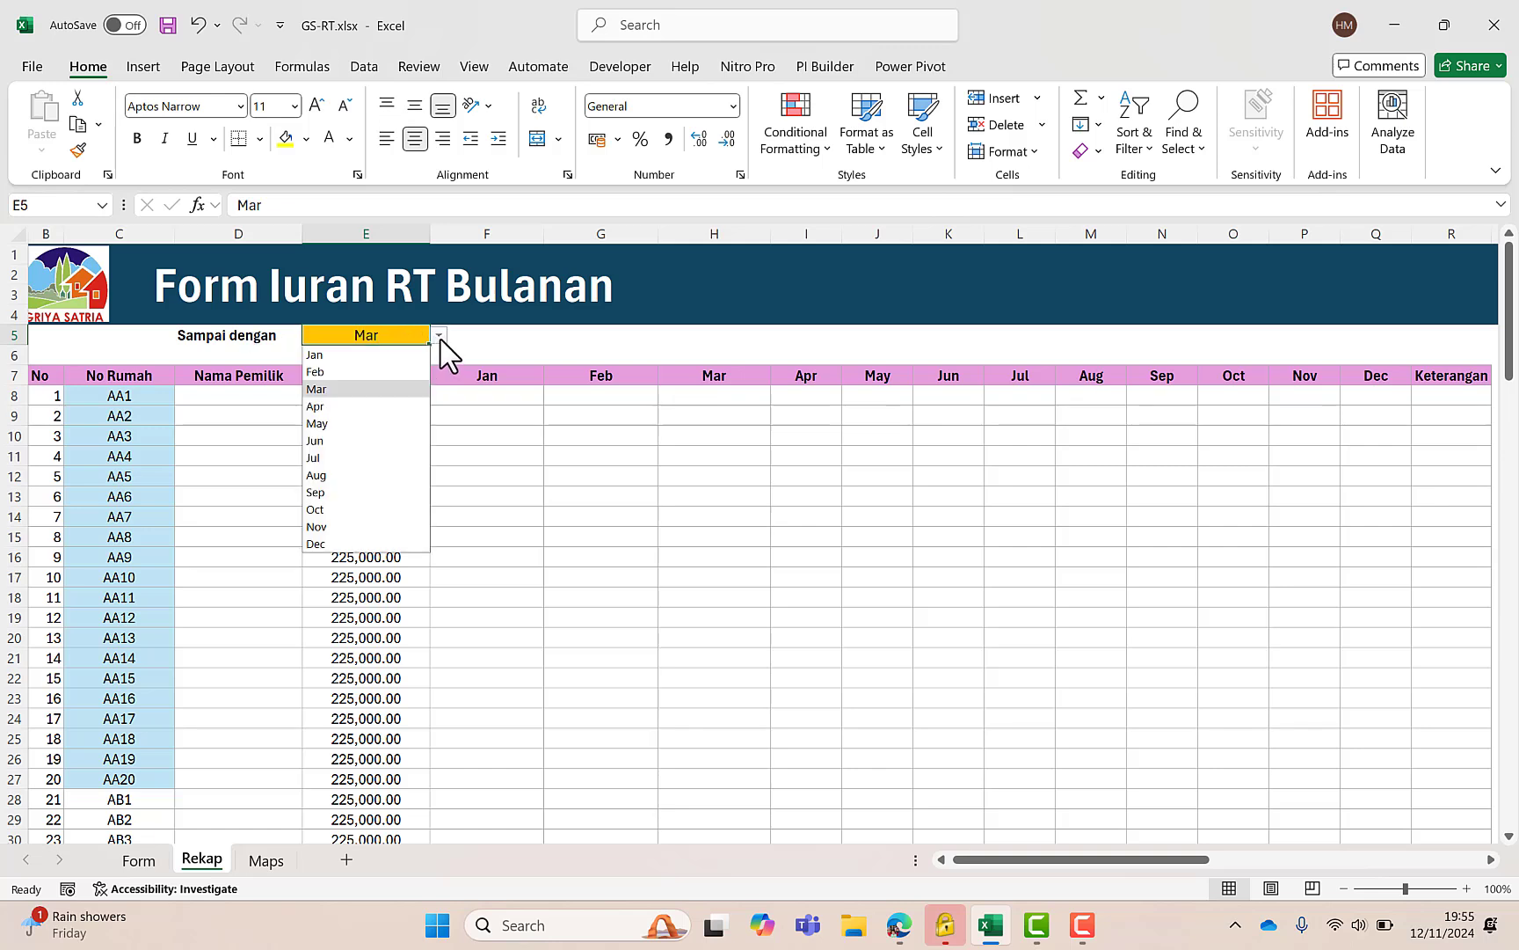
{"action": "left_click", "coordinate": [393, 355]}
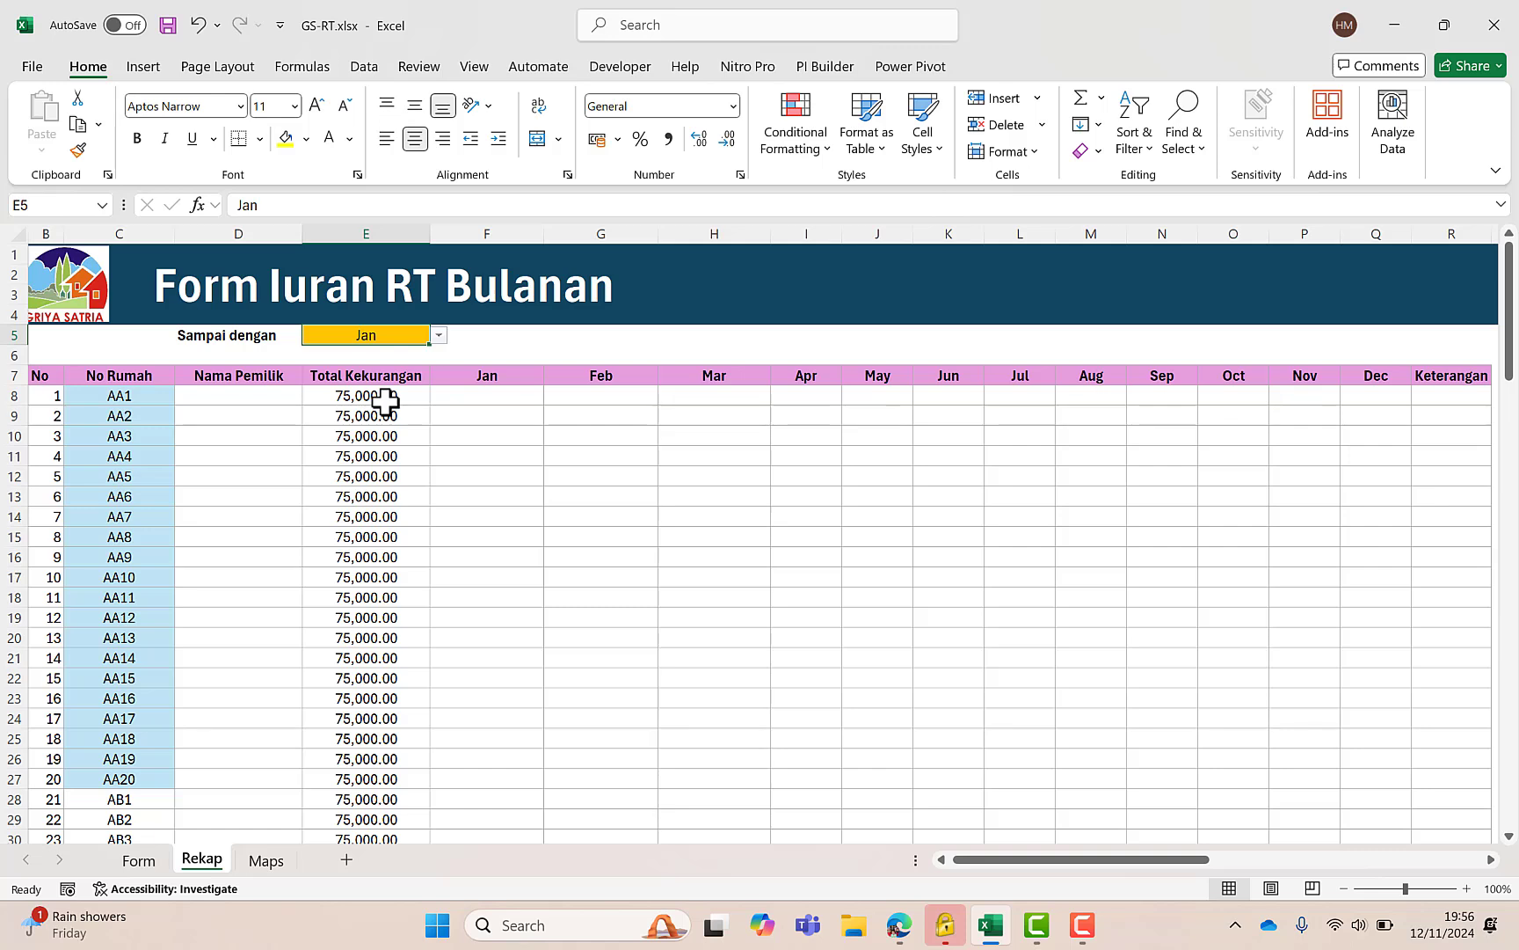
Set the "Sampai dengan" month to Feb and look at house AA1's row
{"action": "left_click", "coordinate": [437, 339]}
{"action": "left_click", "coordinate": [396, 378]}
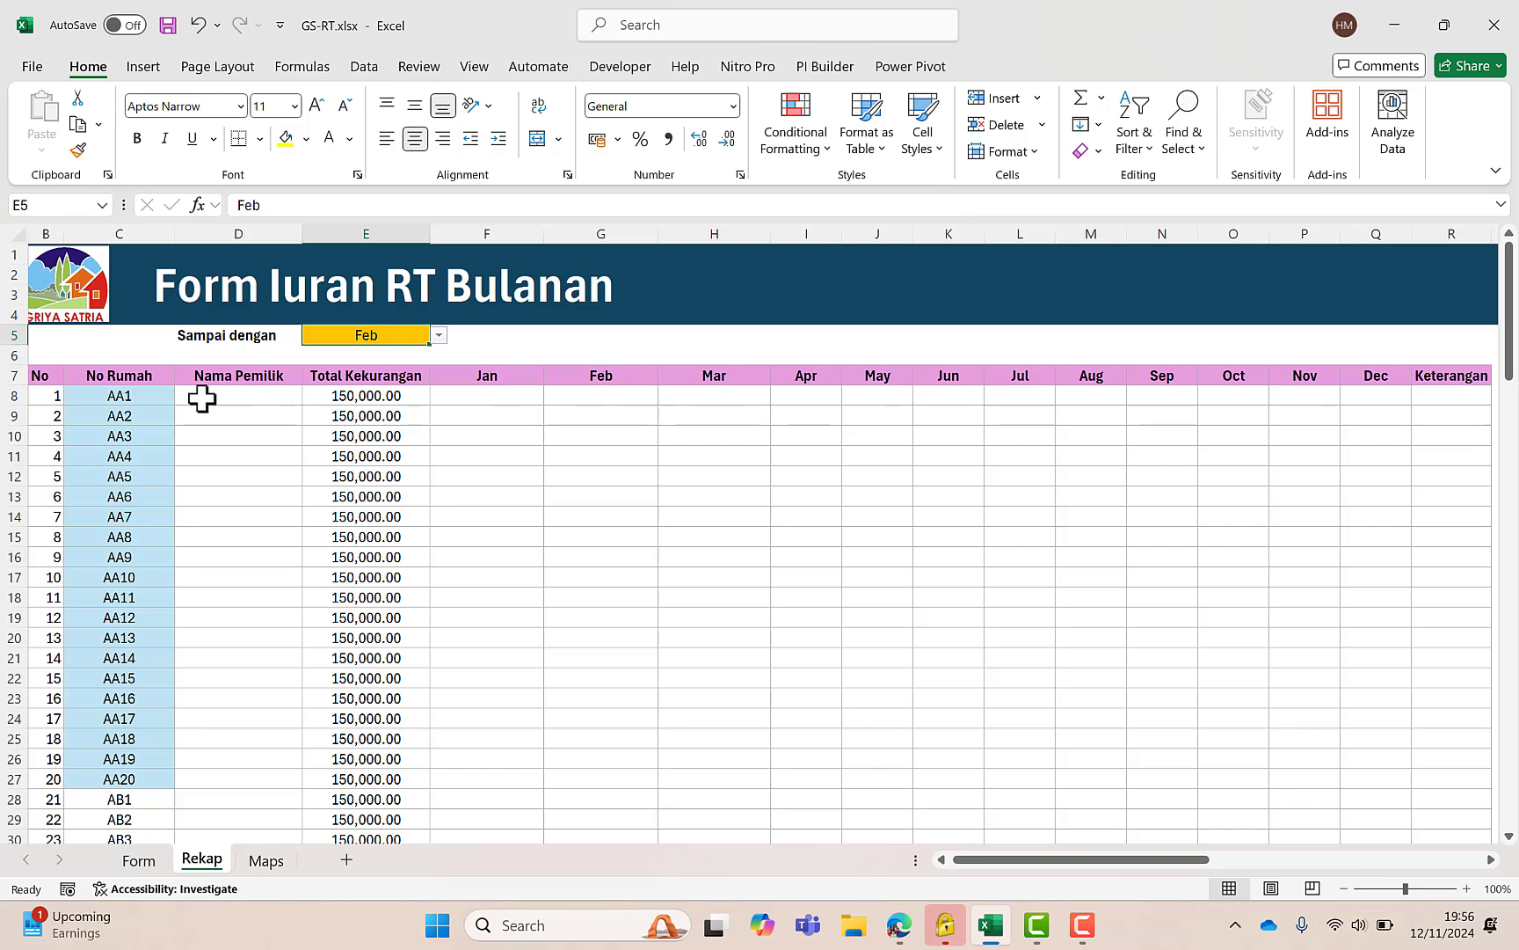
{"action": "left_click", "coordinate": [148, 396]}
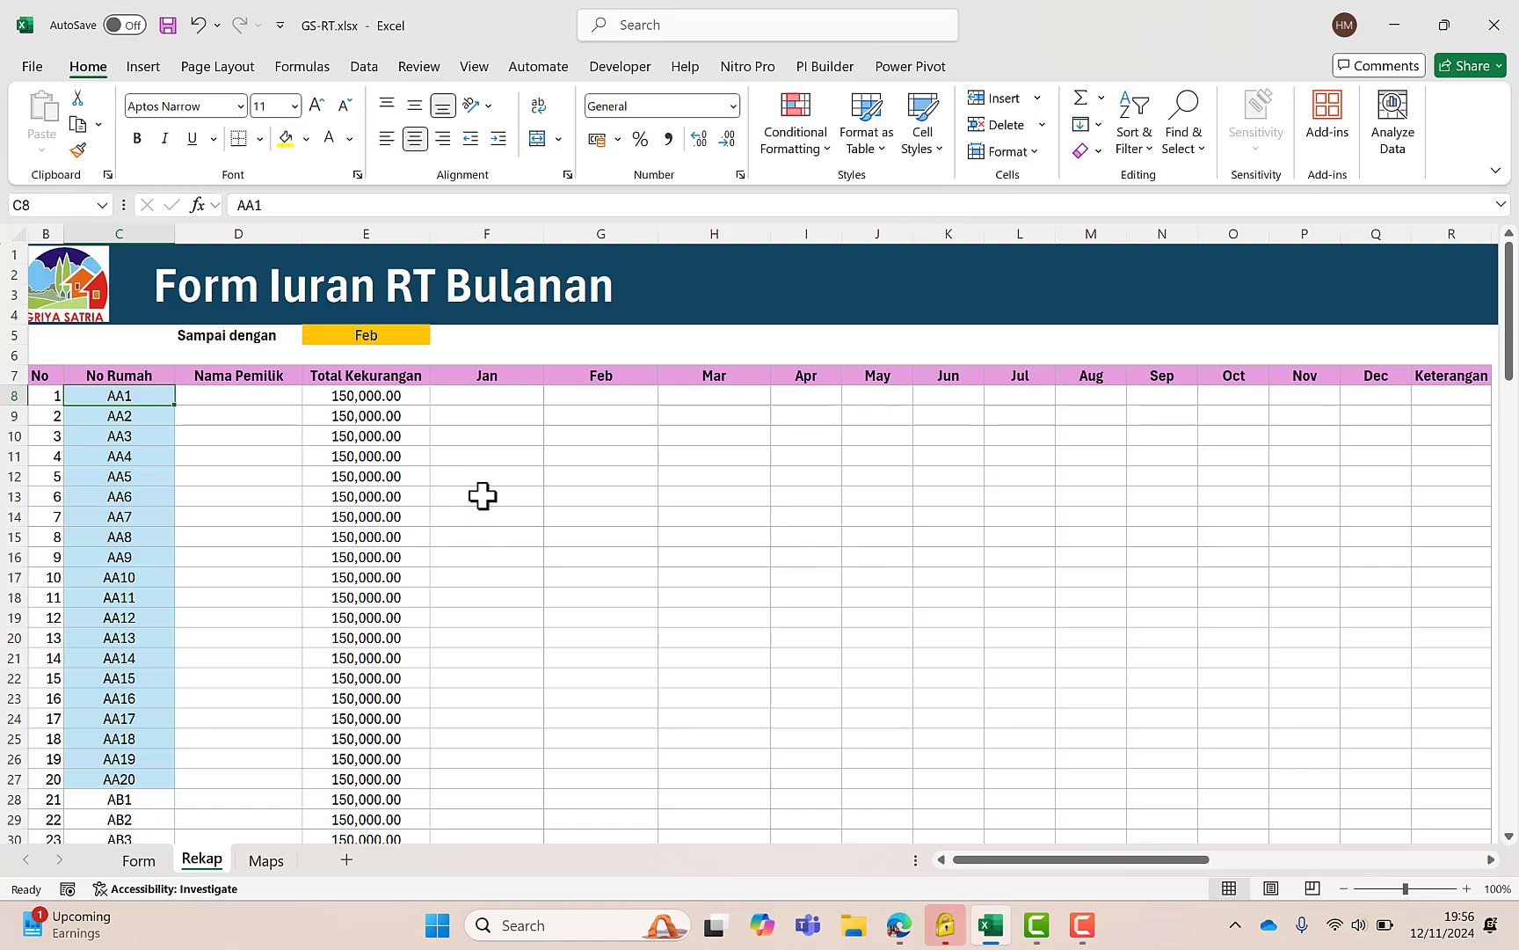
Change the "Sampai dengan" month in E5 back to Jan
{"action": "left_click", "coordinate": [412, 336]}
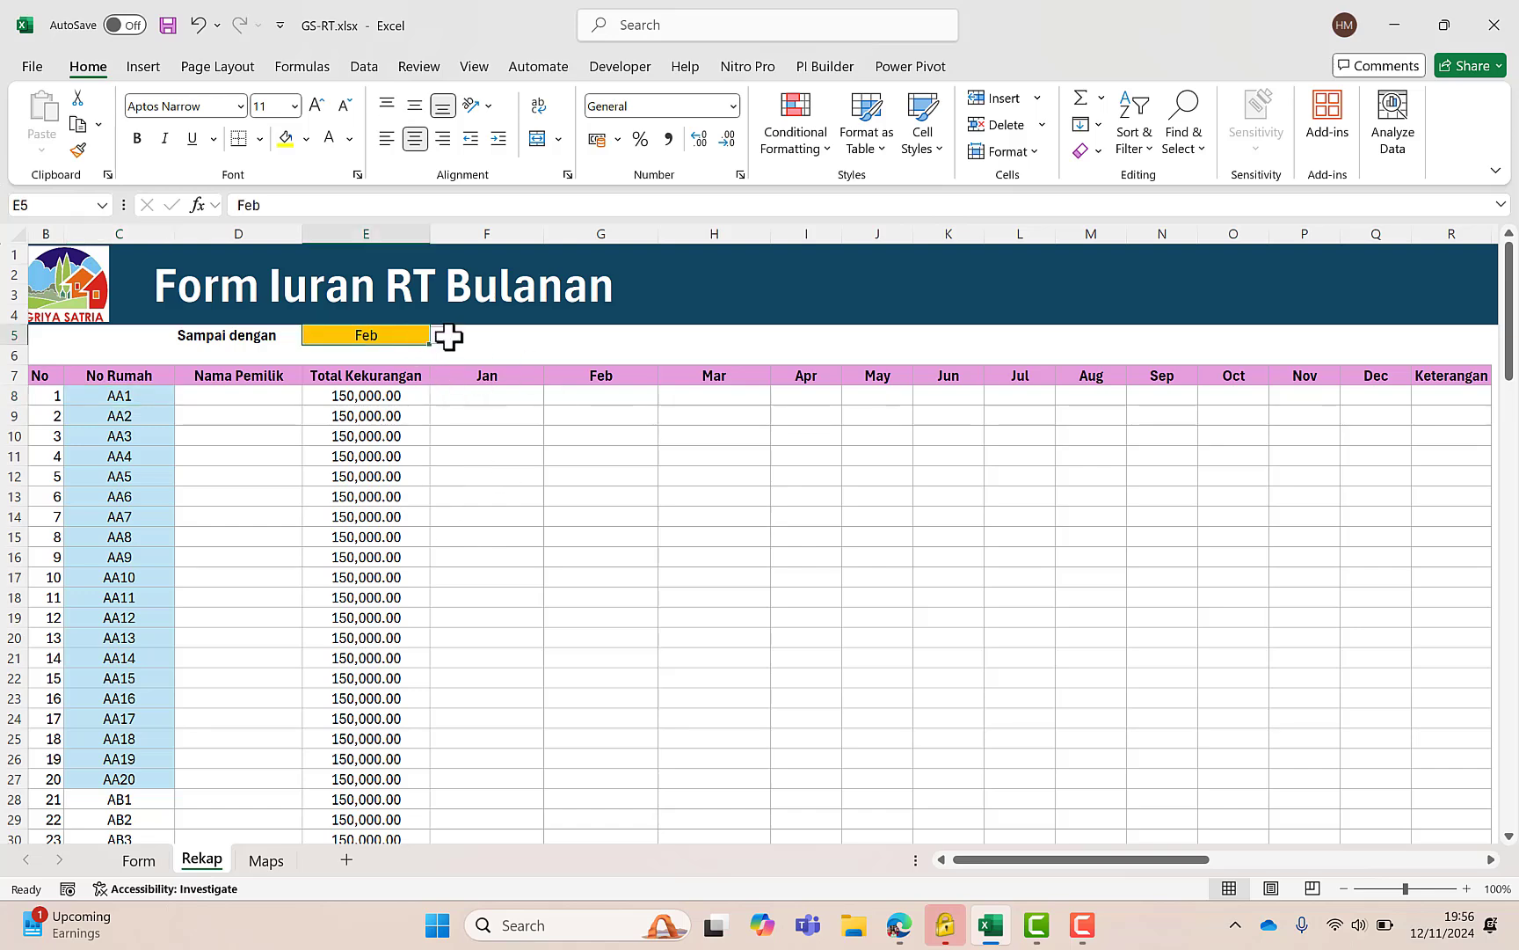
{"action": "left_click", "coordinate": [438, 335]}
{"action": "left_click", "coordinate": [398, 355]}
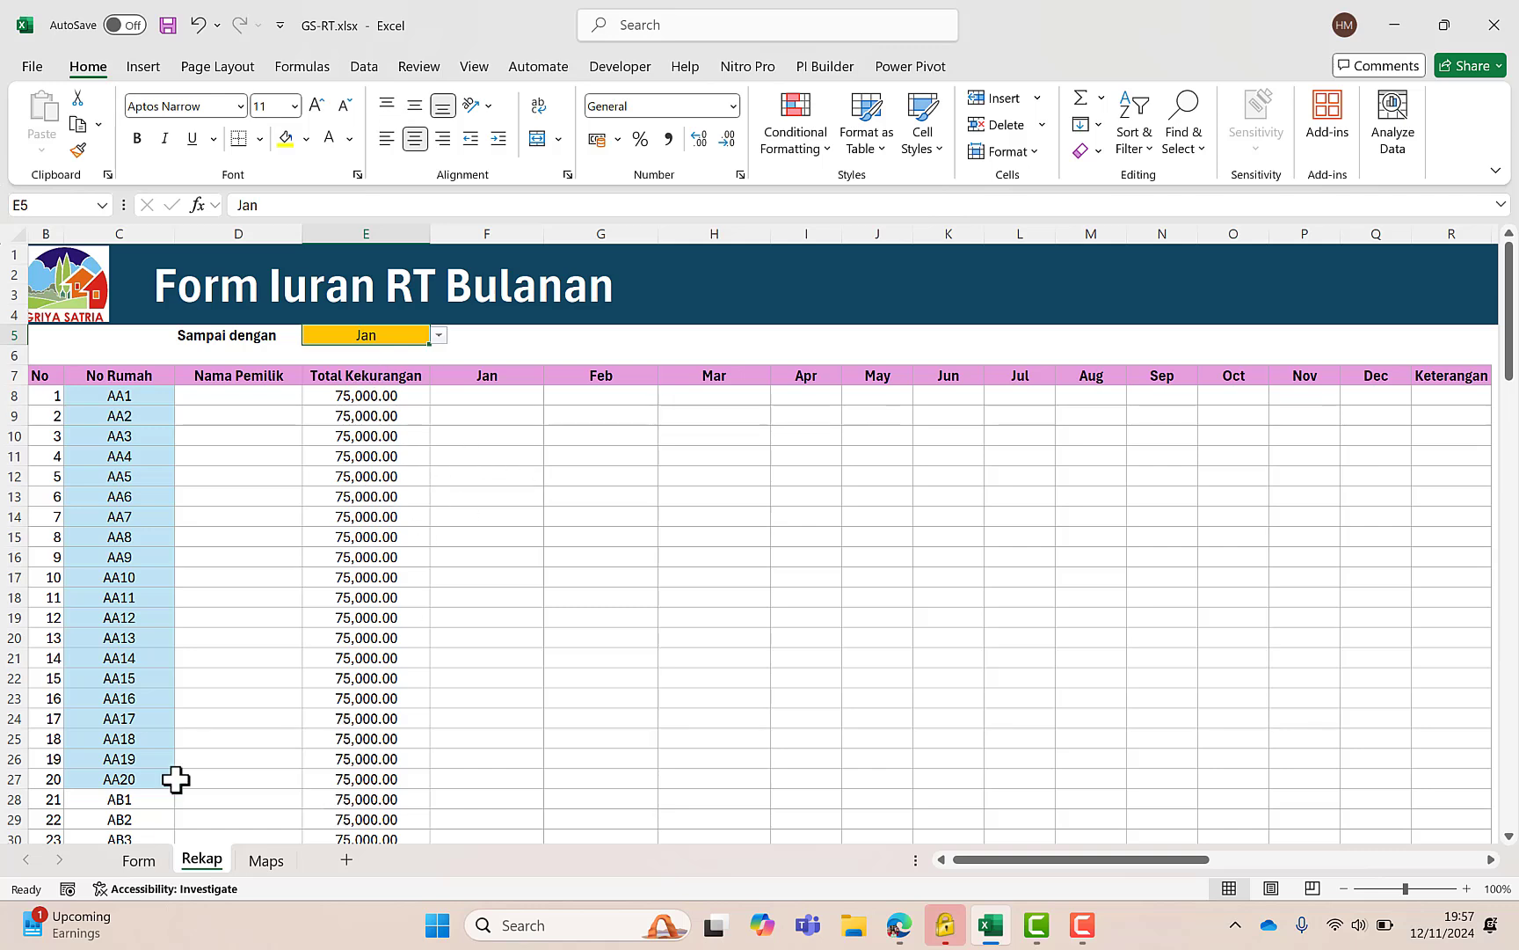
On the Form sheet, enter 1 for every January item of house AA1 (E8:N8), and check the Rekap sheet
{"action": "left_click", "coordinate": [156, 863]}
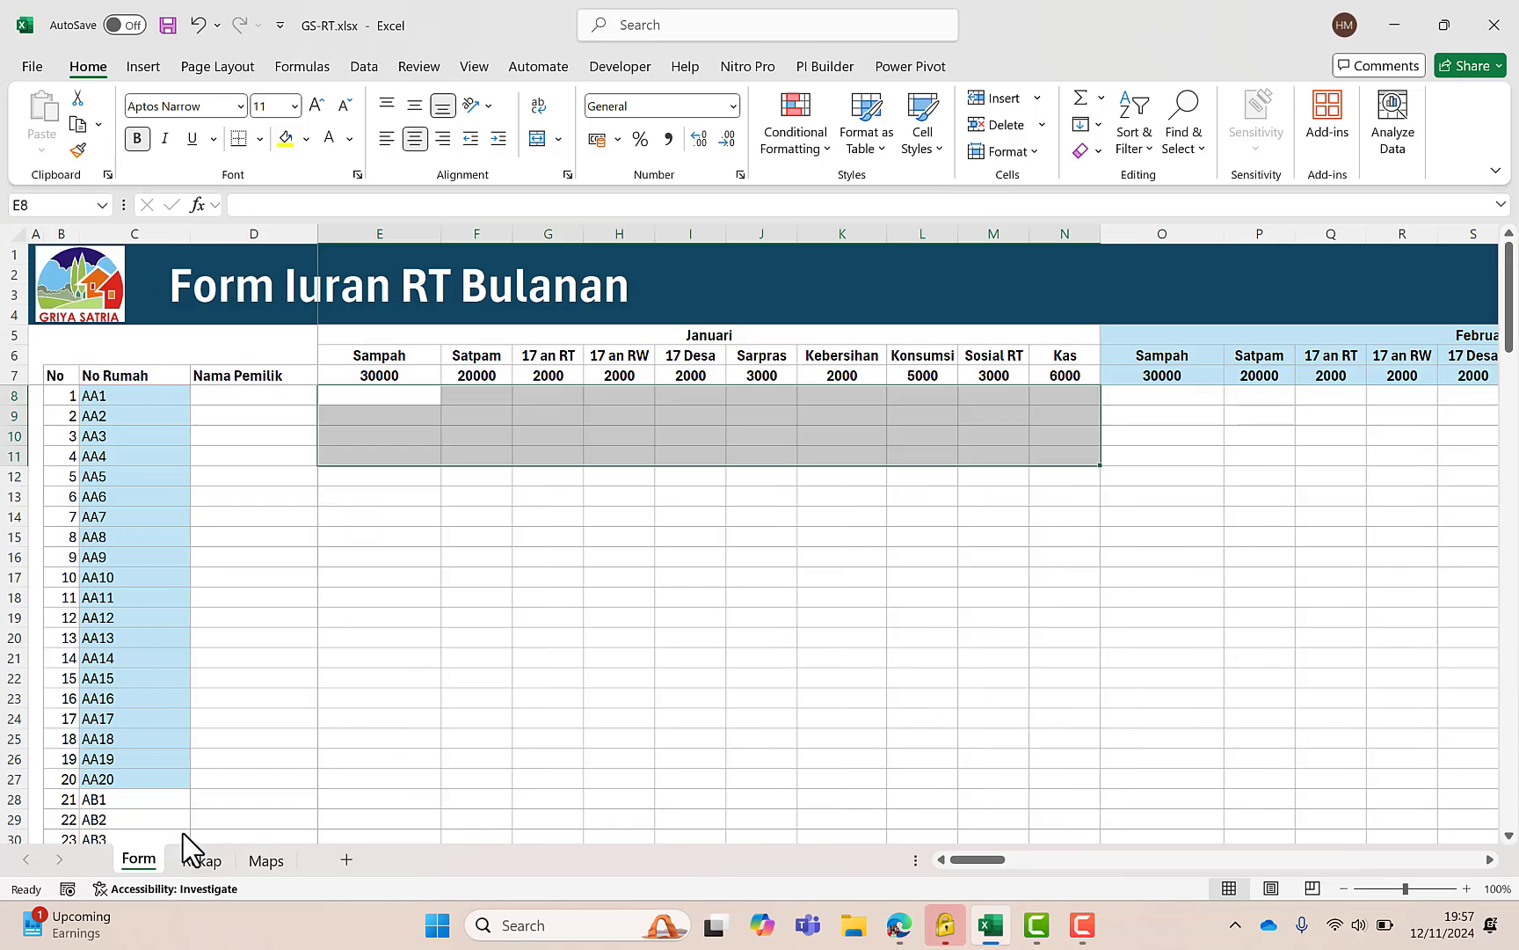
{"action": "left_click", "coordinate": [464, 458]}
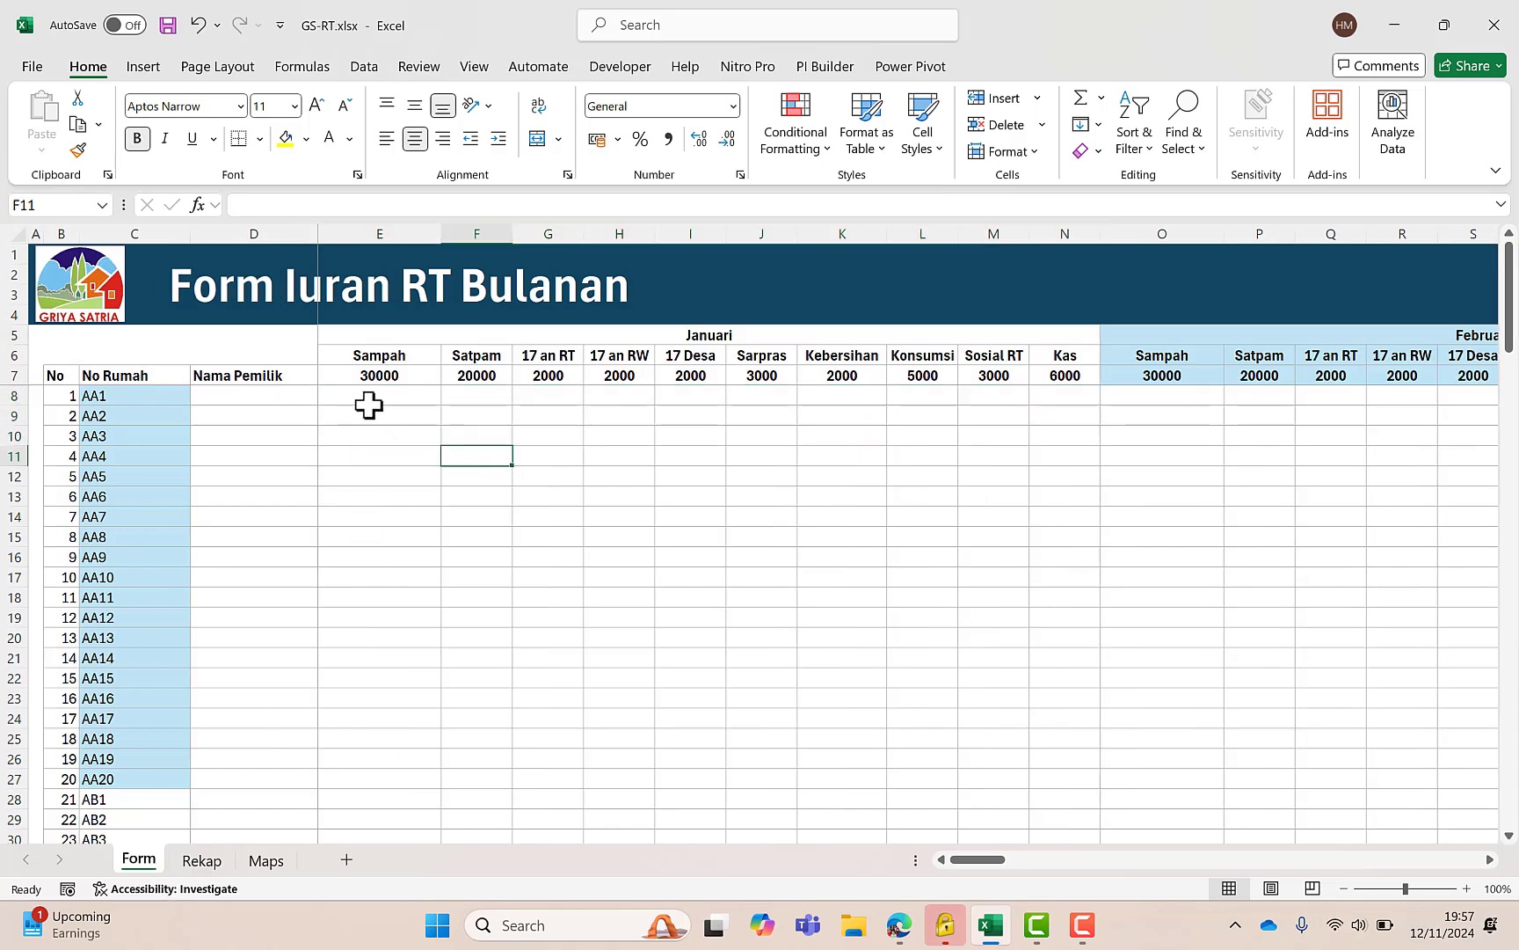
{"action": "left_click_drag", "start_coordinate": [385, 411], "coordinate": [1046, 391]}
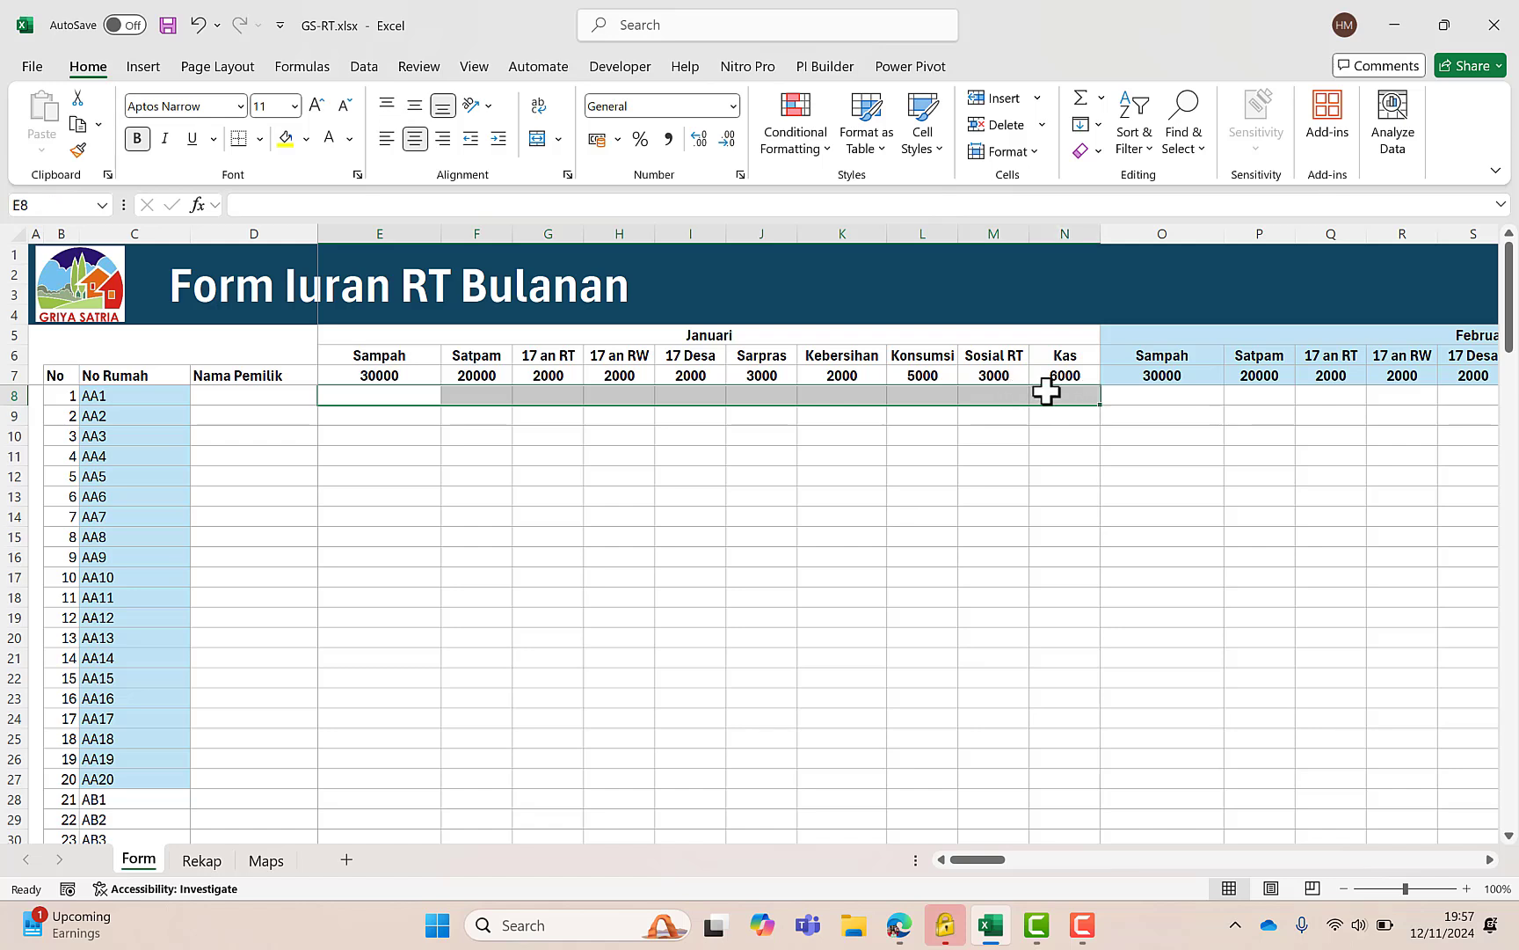
{"action": "type", "text": "1"}
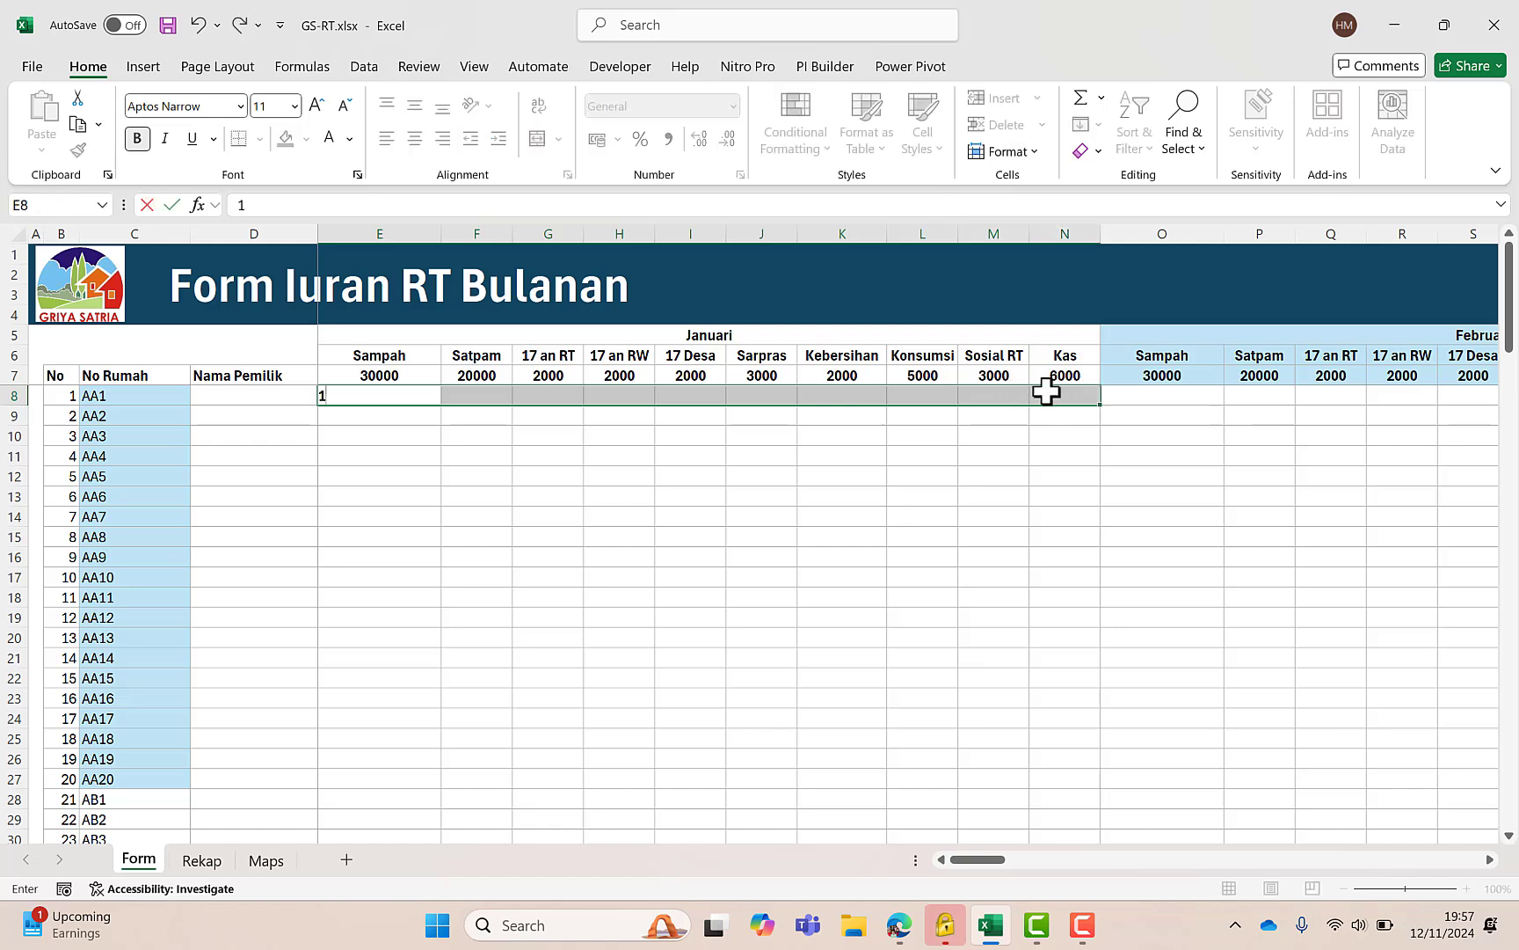
{"action": "key", "text": "ctrl+Return"}
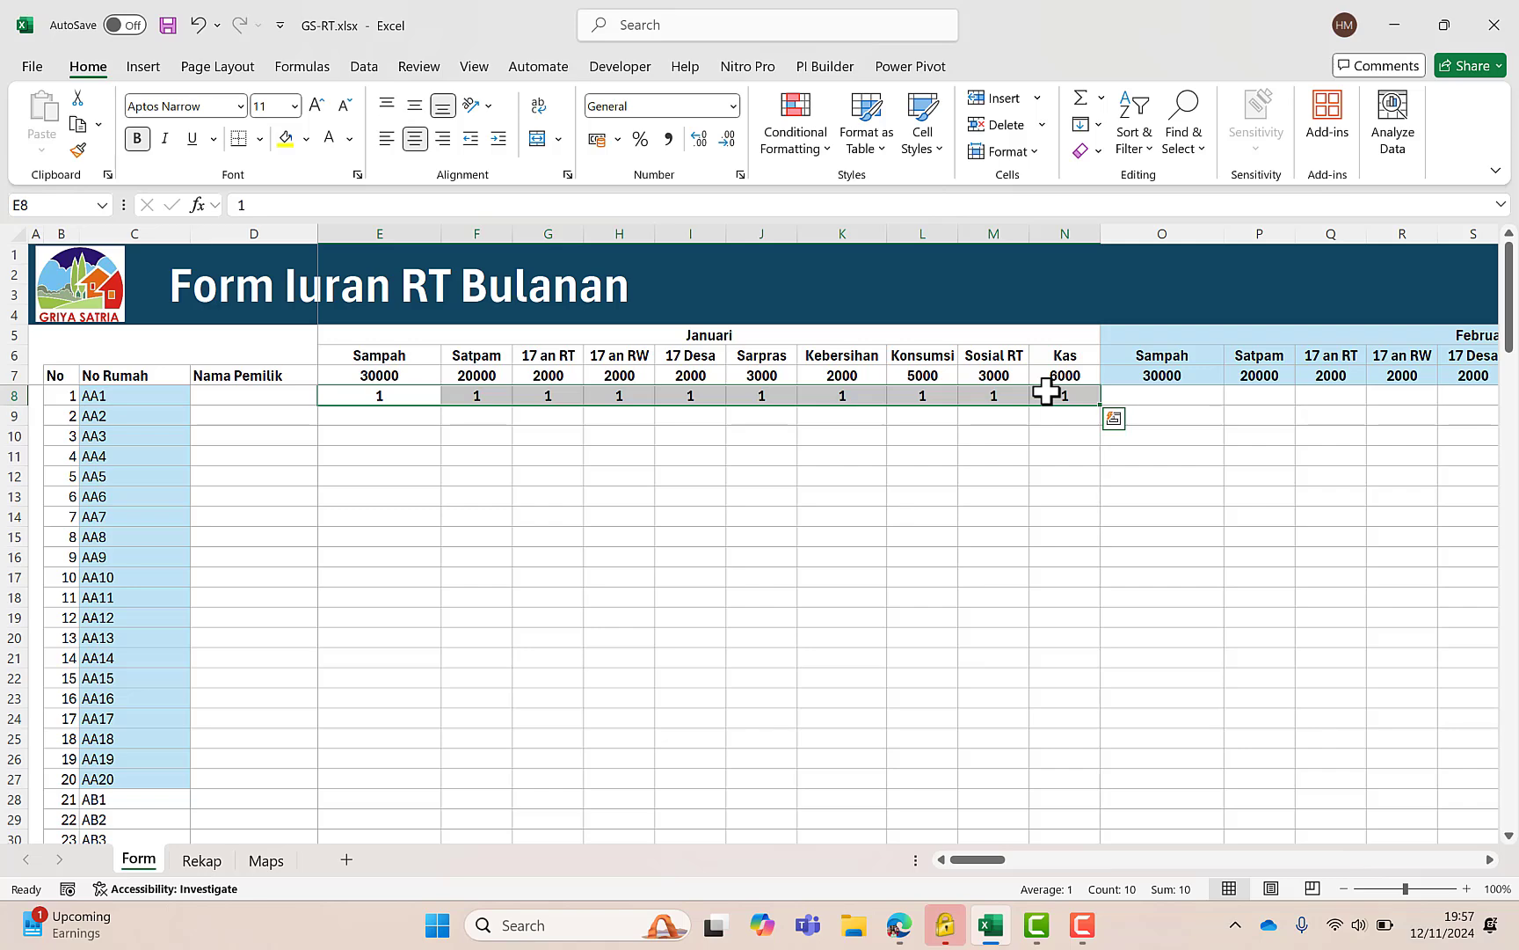
{"action": "left_click", "coordinate": [203, 861]}
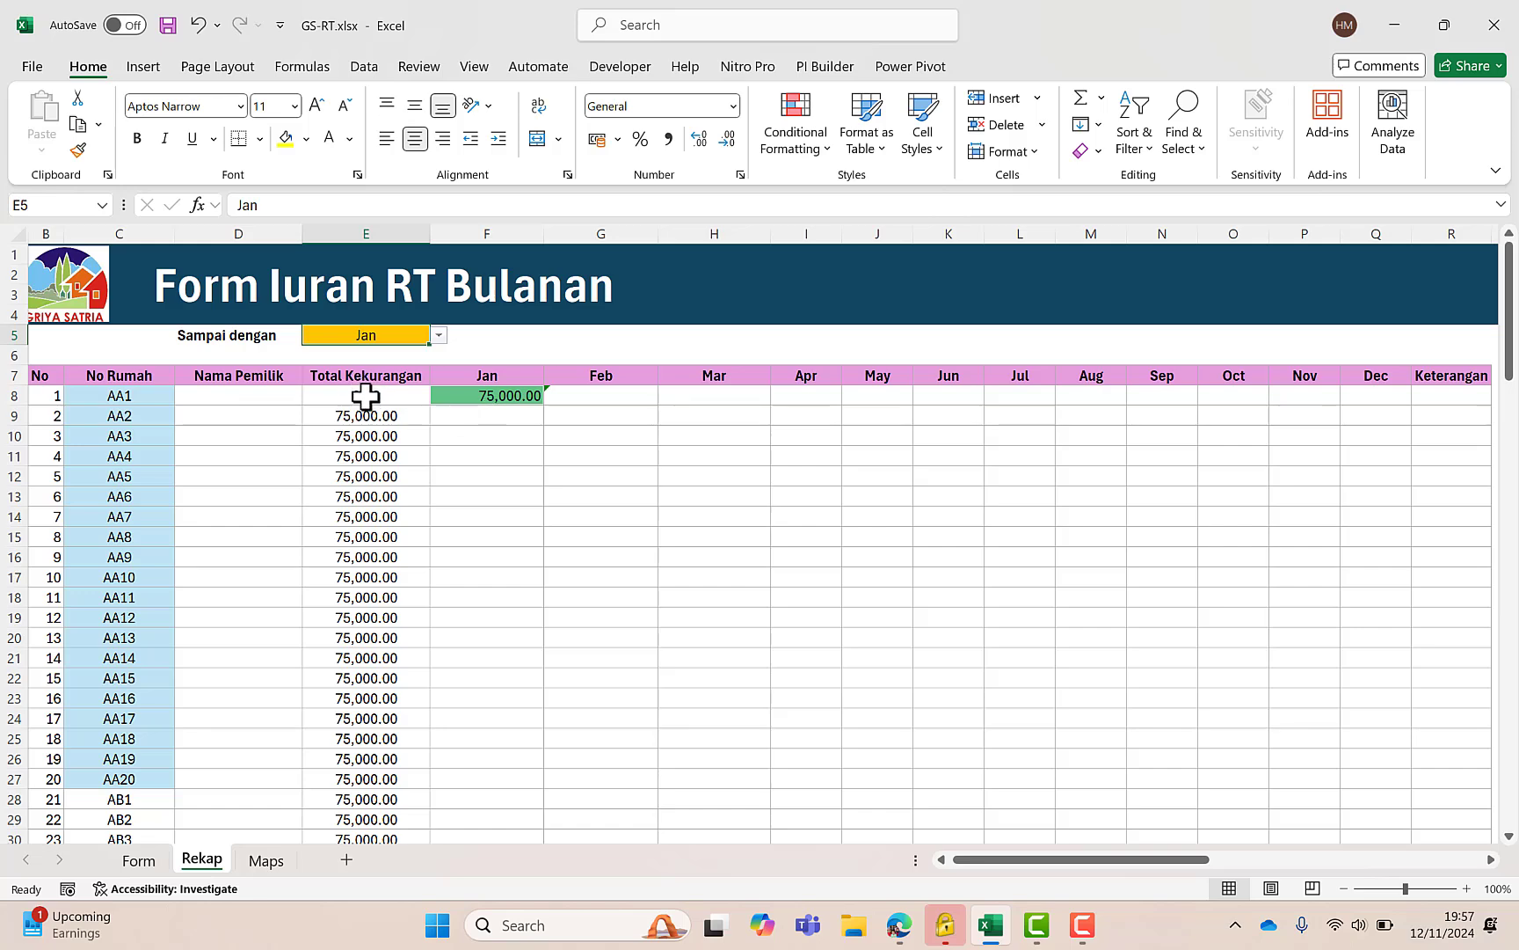
Enter 1 for house AA2's January Sampah and Satpam on the Form sheet (E9:F9), and view its arrears on Rekap
{"action": "left_click", "coordinate": [139, 860]}
{"action": "left_click_drag", "start_coordinate": [421, 414], "coordinate": [470, 414]}
{"action": "type", "text": "1"}
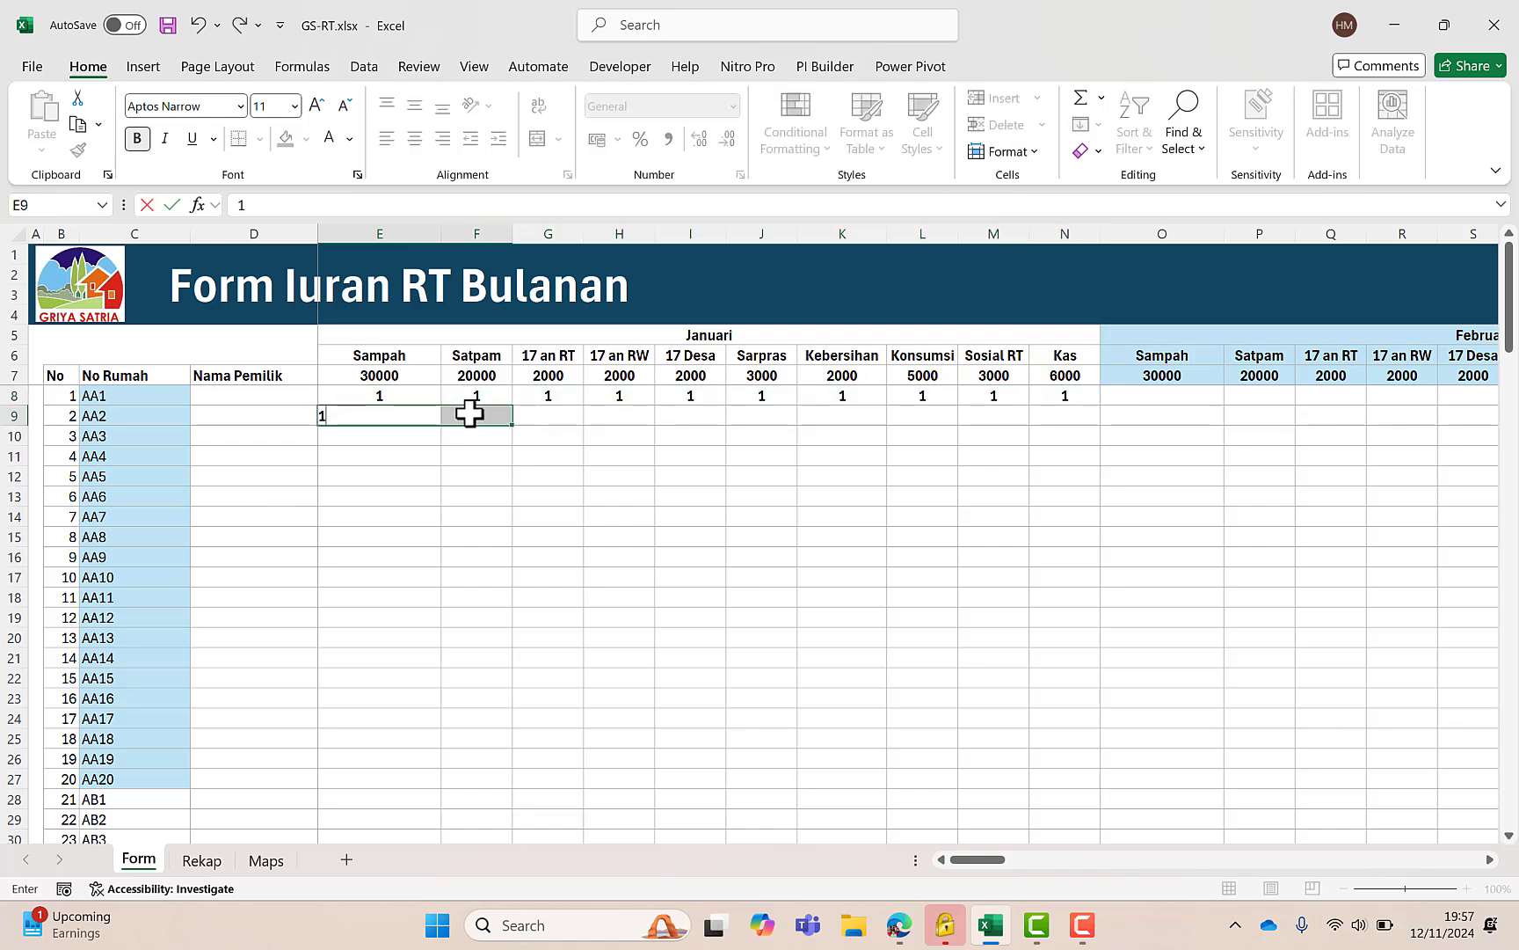
{"action": "key", "text": "Tab"}
{"action": "type", "text": "1"}
{"action": "key", "text": "Tab"}
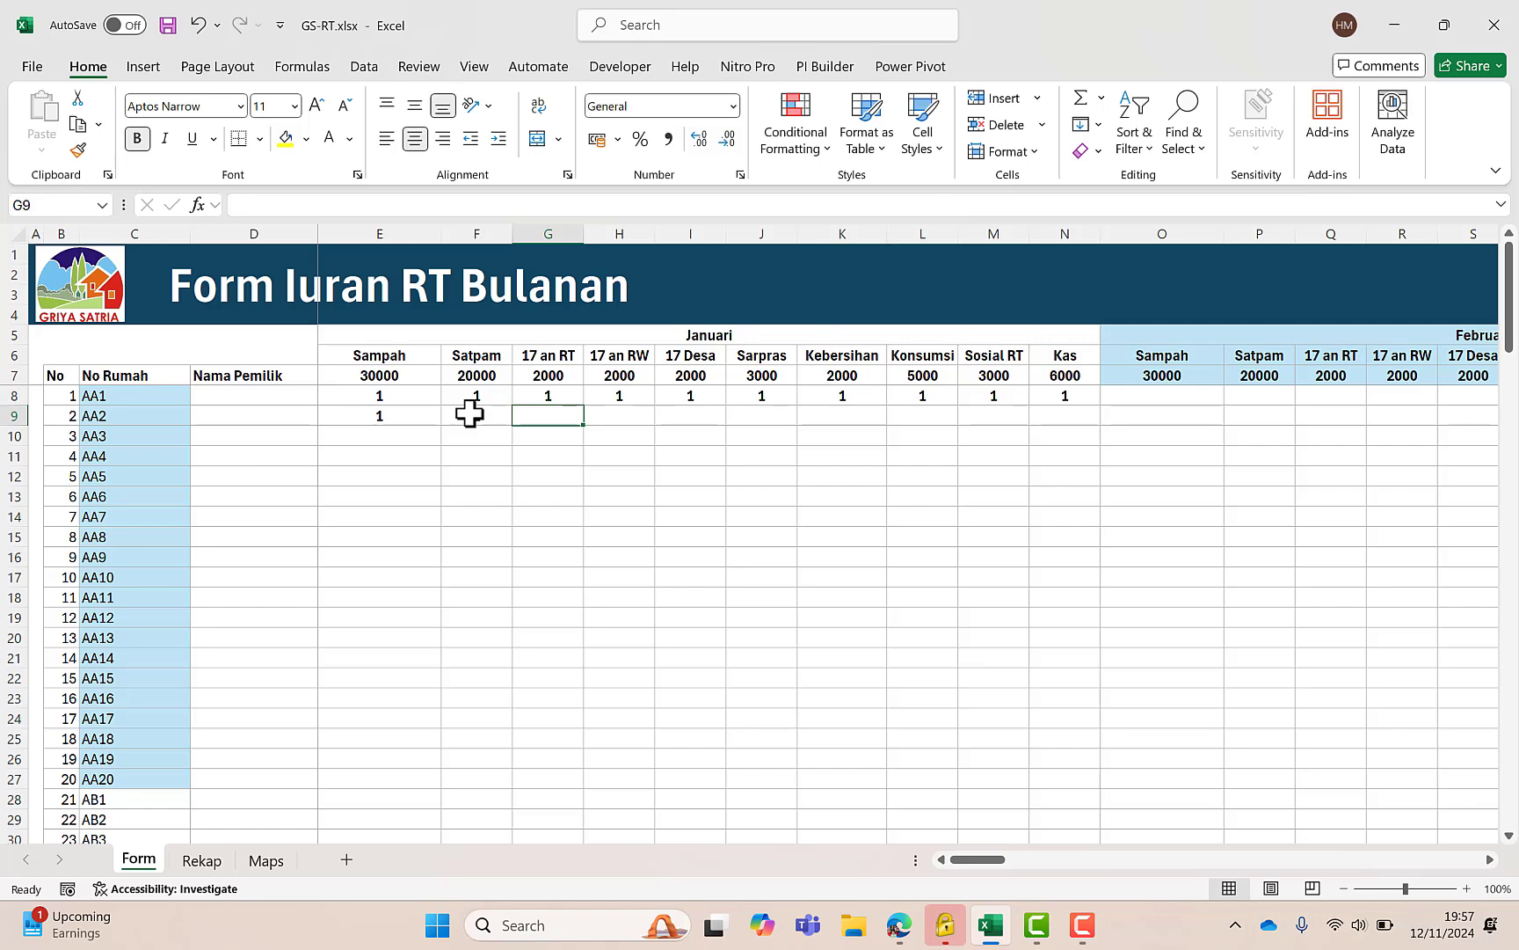
{"action": "left_click", "coordinate": [200, 860]}
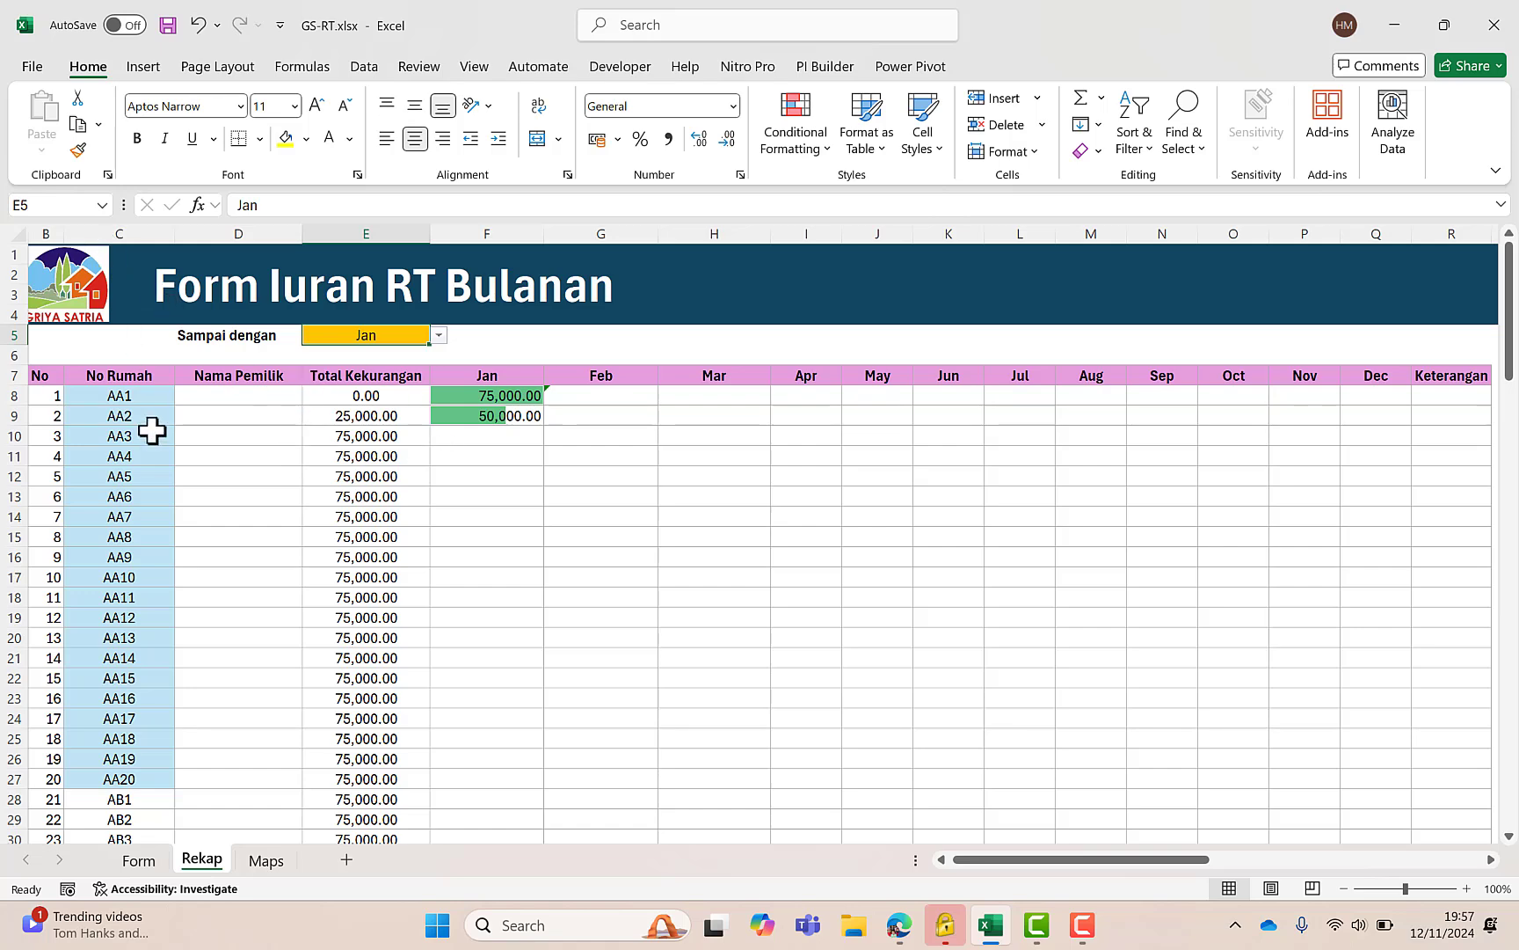
On the Form sheet, enter 1 for January Satpam of houses AA4 and AA5 and Sampah of AA5 (F11, F12, E12)
{"action": "left_click", "coordinate": [139, 860]}
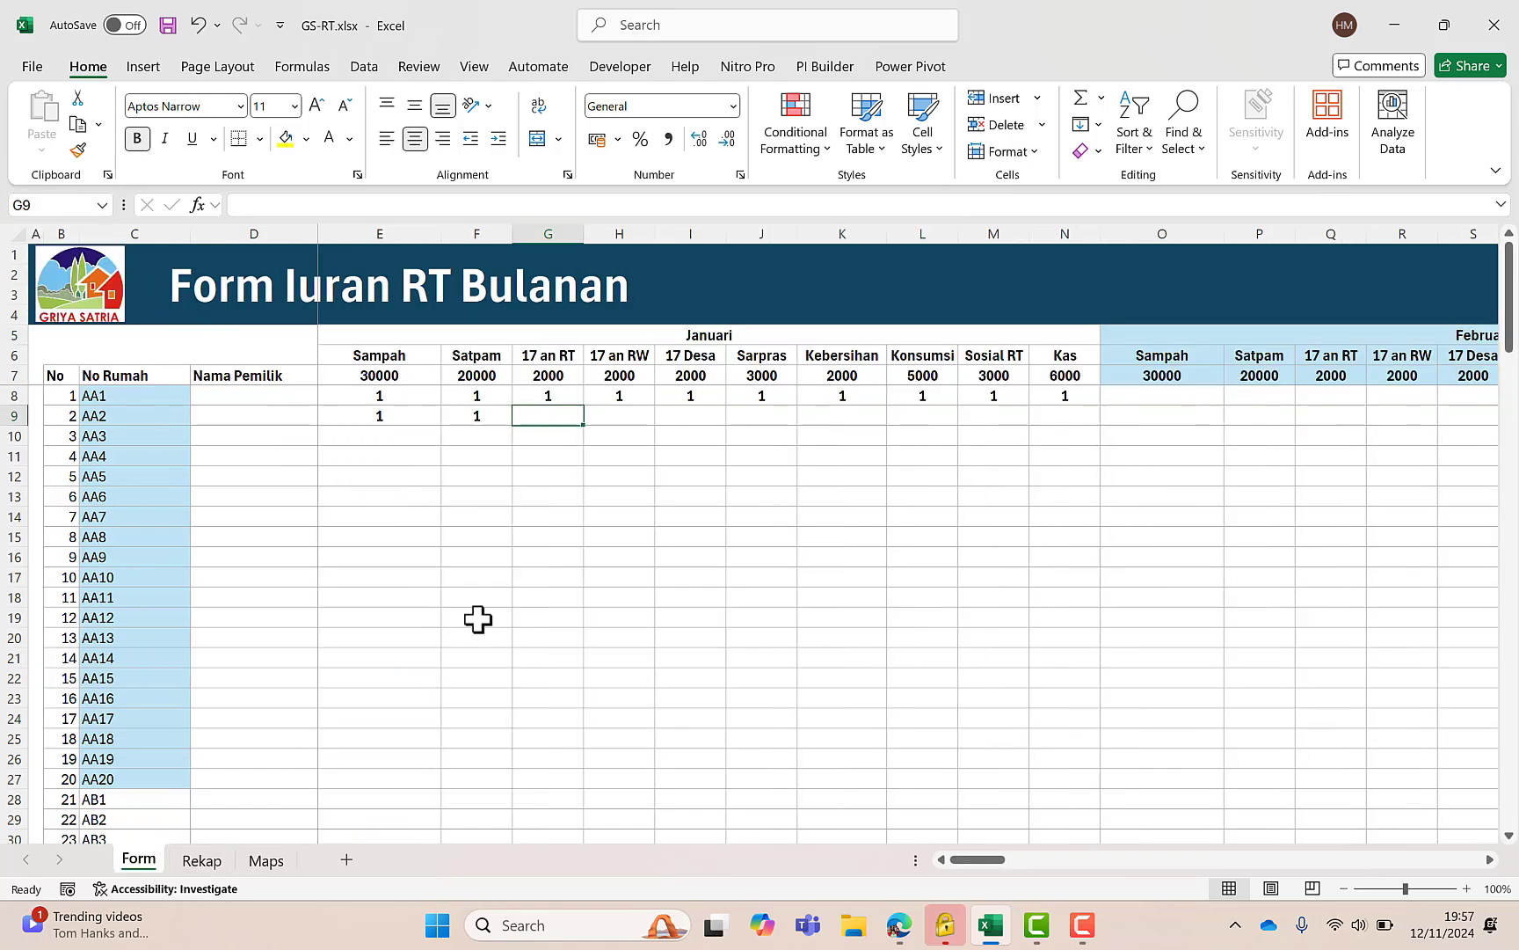
{"action": "left_click", "coordinate": [484, 451]}
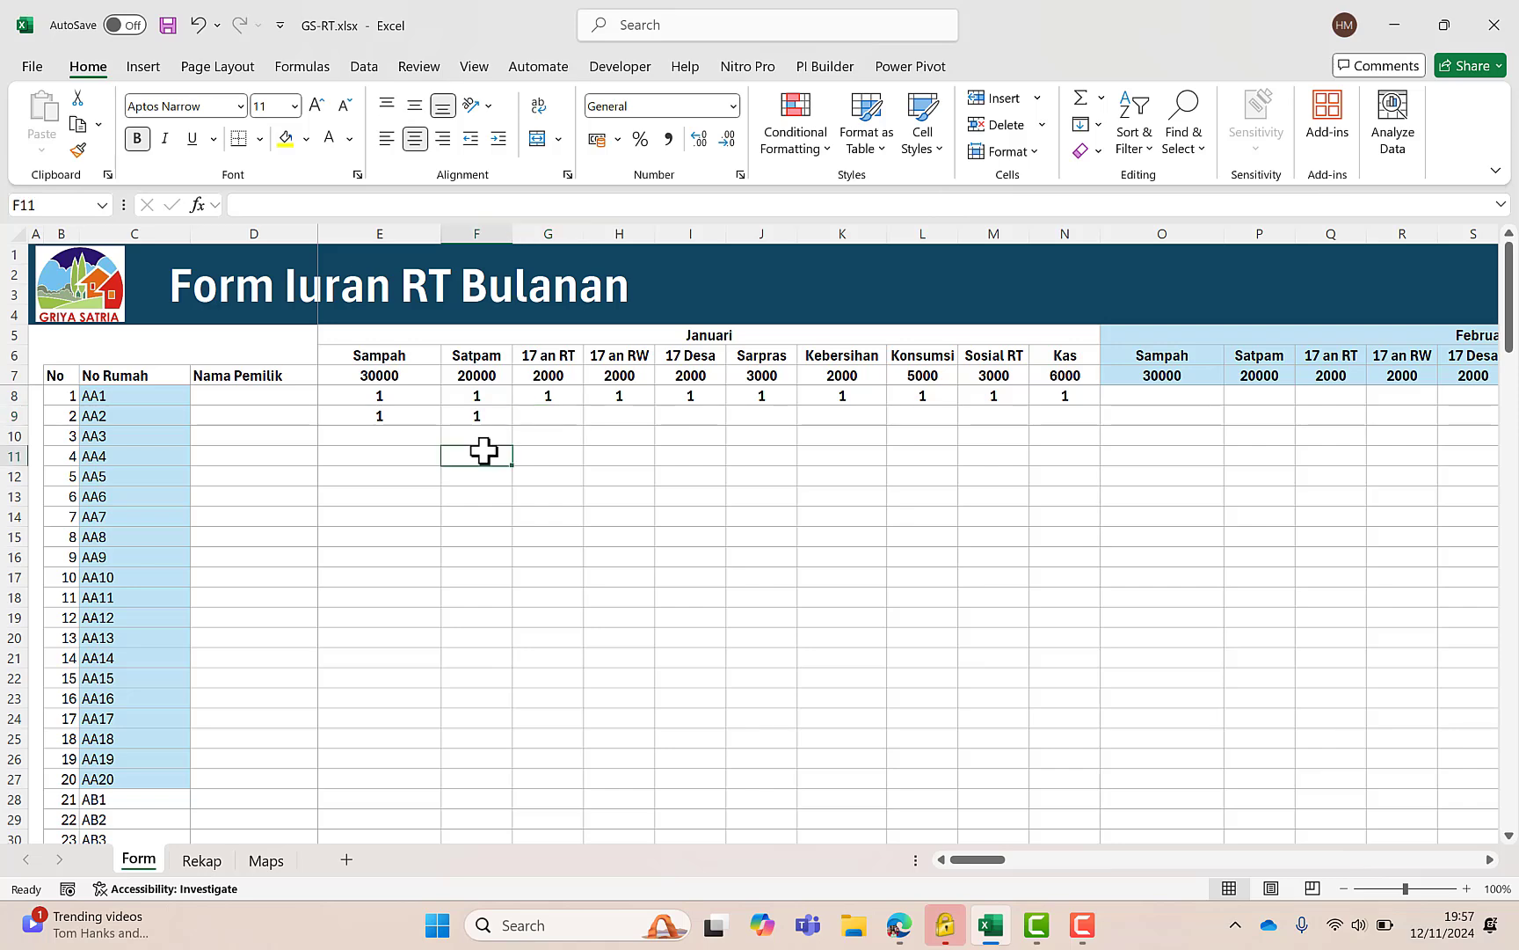
{"action": "type", "text": "1"}
{"action": "key", "text": "Return"}
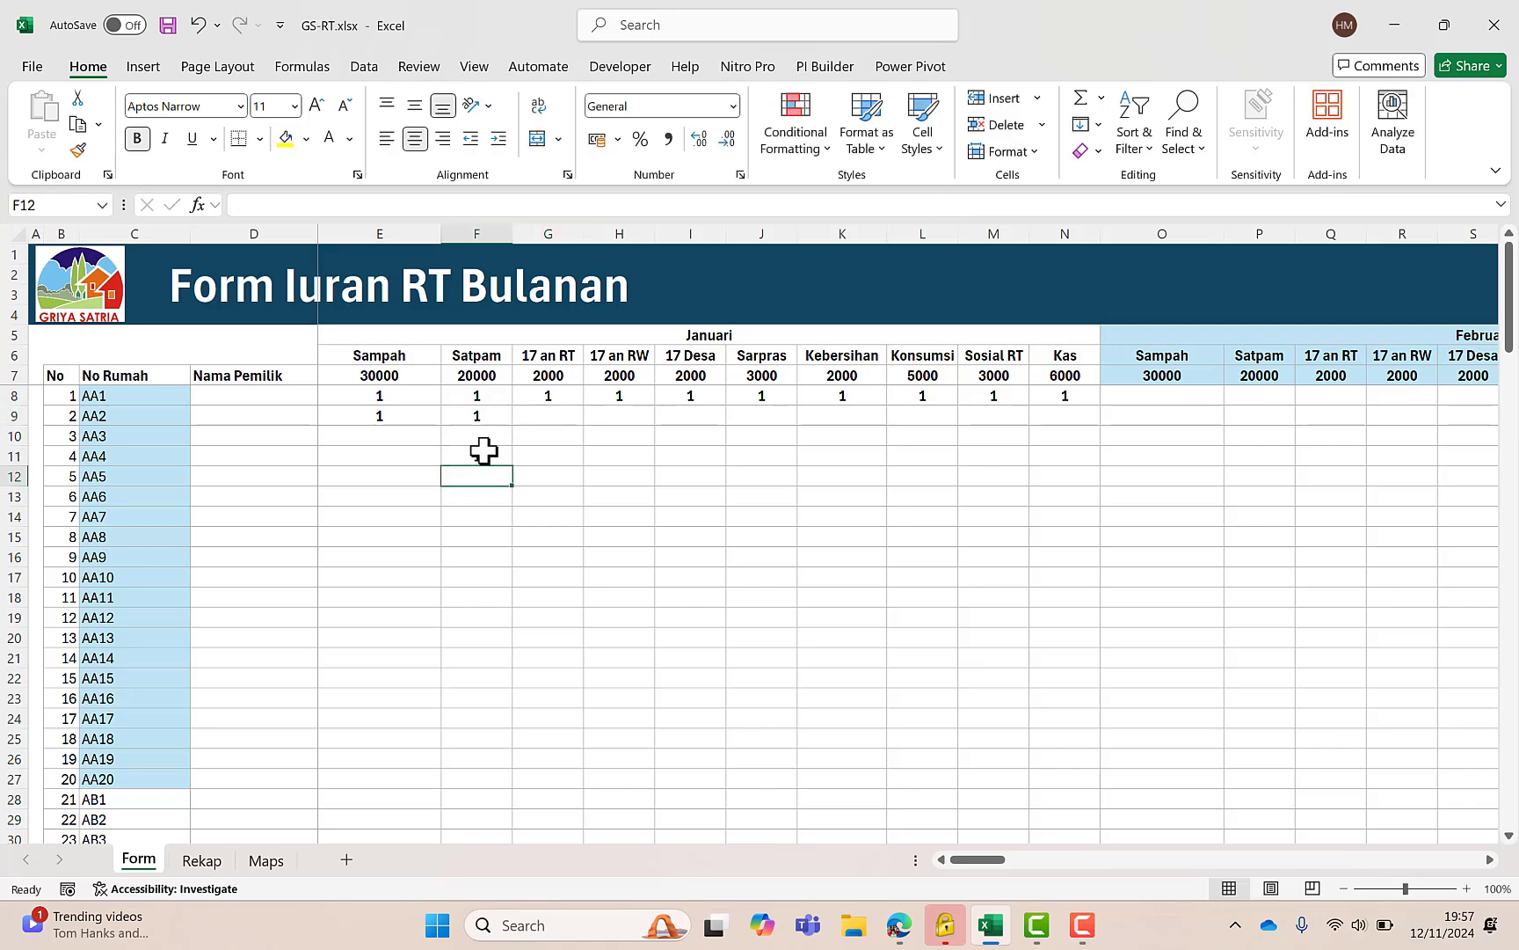
{"action": "type", "text": "1"}
{"action": "key", "text": "Left"}
{"action": "type", "text": "1"}
{"action": "key", "text": "Return"}
Enter 1 for the January 17 an RW item of houses AA6 and AA5 (H13 and H12)
{"action": "key", "text": "Right"}
{"action": "key", "text": "Right"}
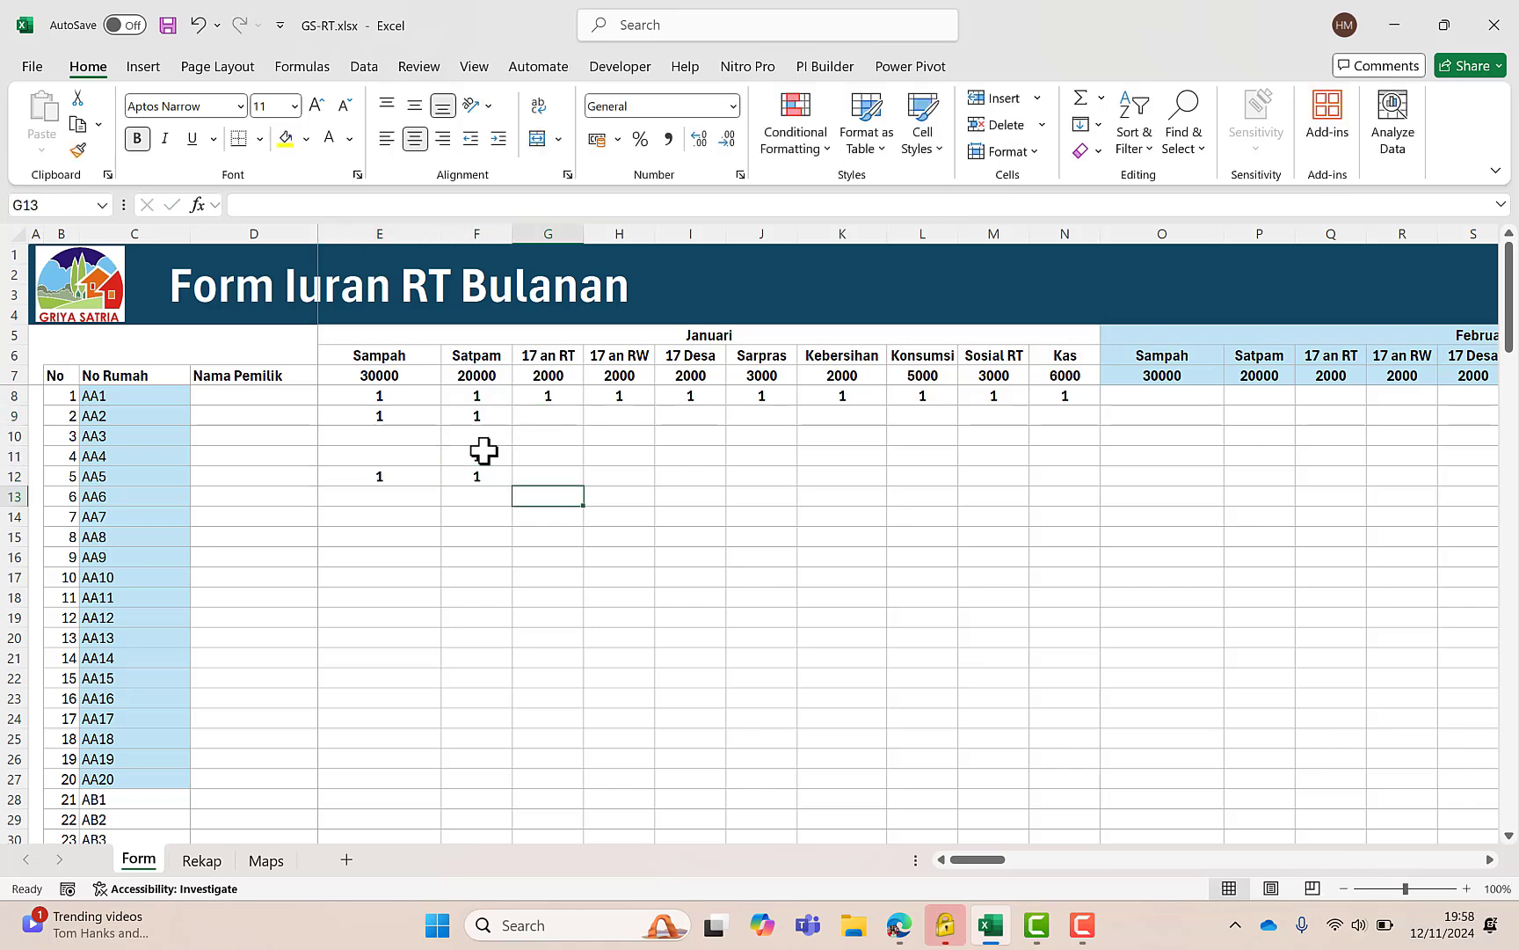
{"action": "key", "text": "Right"}
{"action": "type", "text": "1"}
{"action": "key", "text": "Up"}
{"action": "type", "text": "1"}
{"action": "key", "text": "Right"}
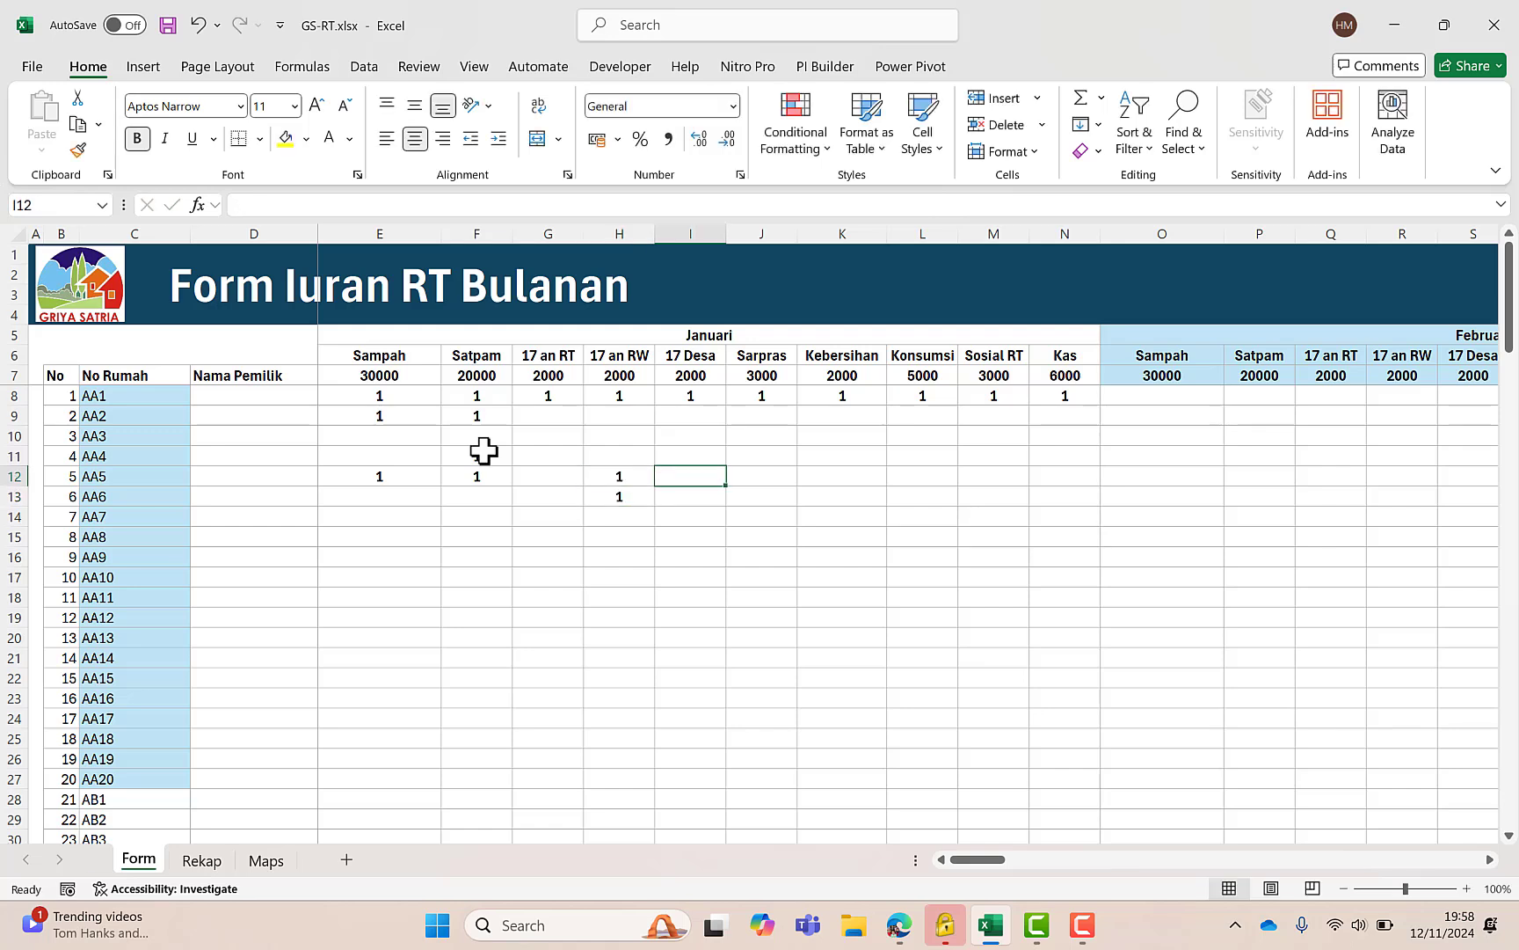
Enter 1 for house AA7's January 17 Desa and Konsumsi items (I14 and L14)
{"action": "key", "text": "Down"}
{"action": "key", "text": "Down"}
{"action": "type", "text": "1"}
{"action": "key", "text": "Right"}
{"action": "key", "text": "Right"}
{"action": "key", "text": "Right"}
{"action": "type", "text": "1"}
{"action": "key", "text": "Return"}
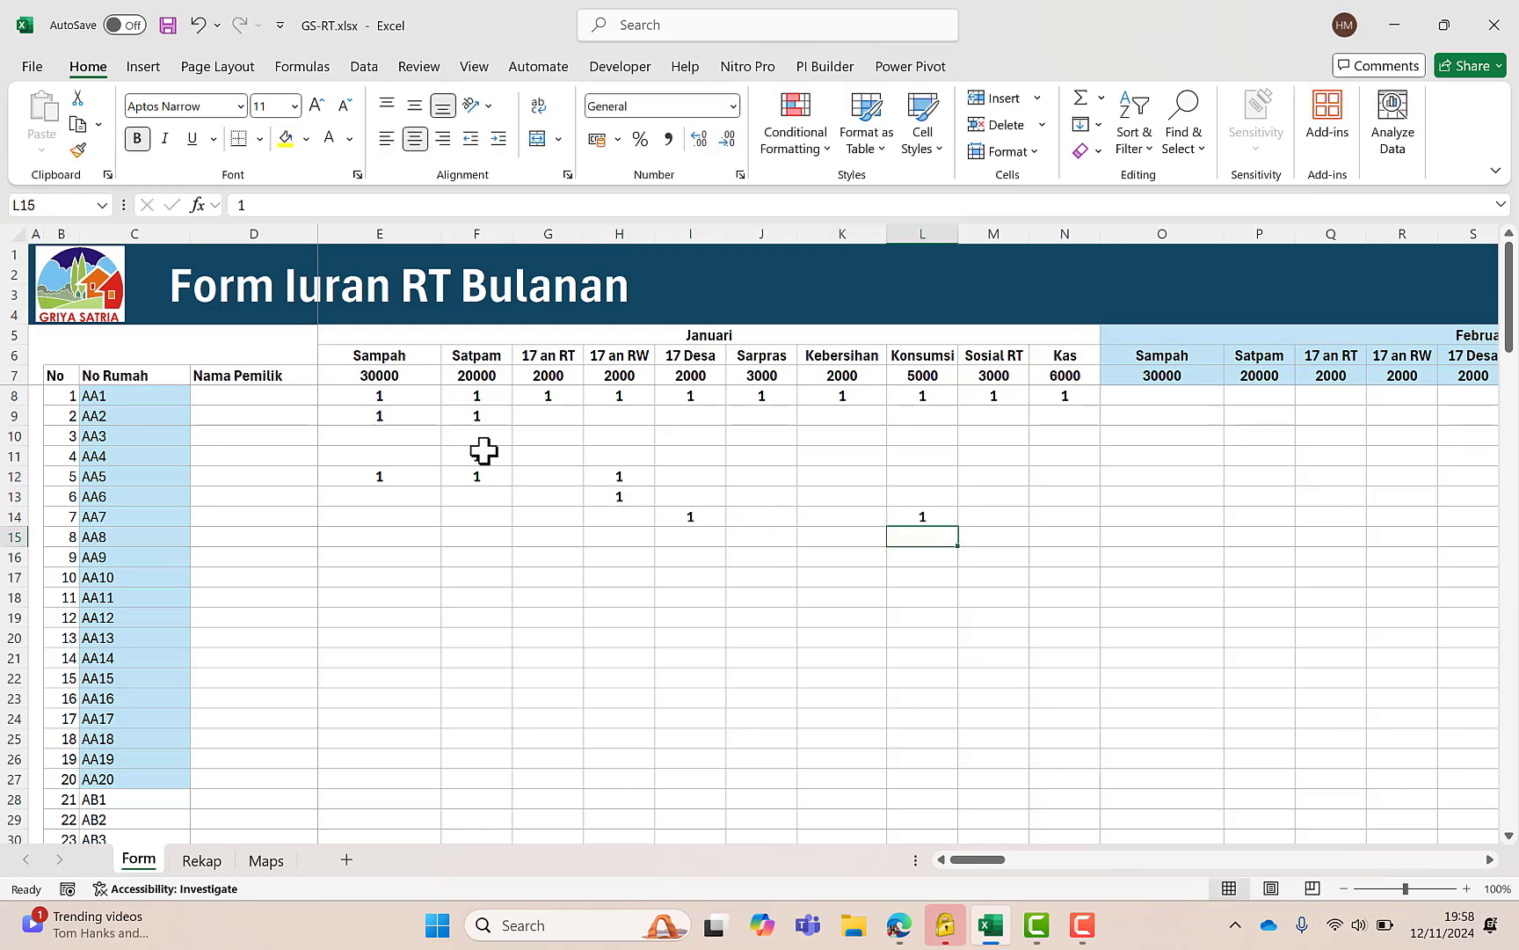
Enter 1 for January Konsumsi of AA5 and AA4 and Kebersihan of AA4 (L12, L11, K11), and view the Rekap sheet
{"action": "key", "text": "Up"}
{"action": "key", "text": "Up"}
{"action": "key", "text": "Up"}
{"action": "type", "text": "1"}
{"action": "key", "text": "Up"}
{"action": "type", "text": "1"}
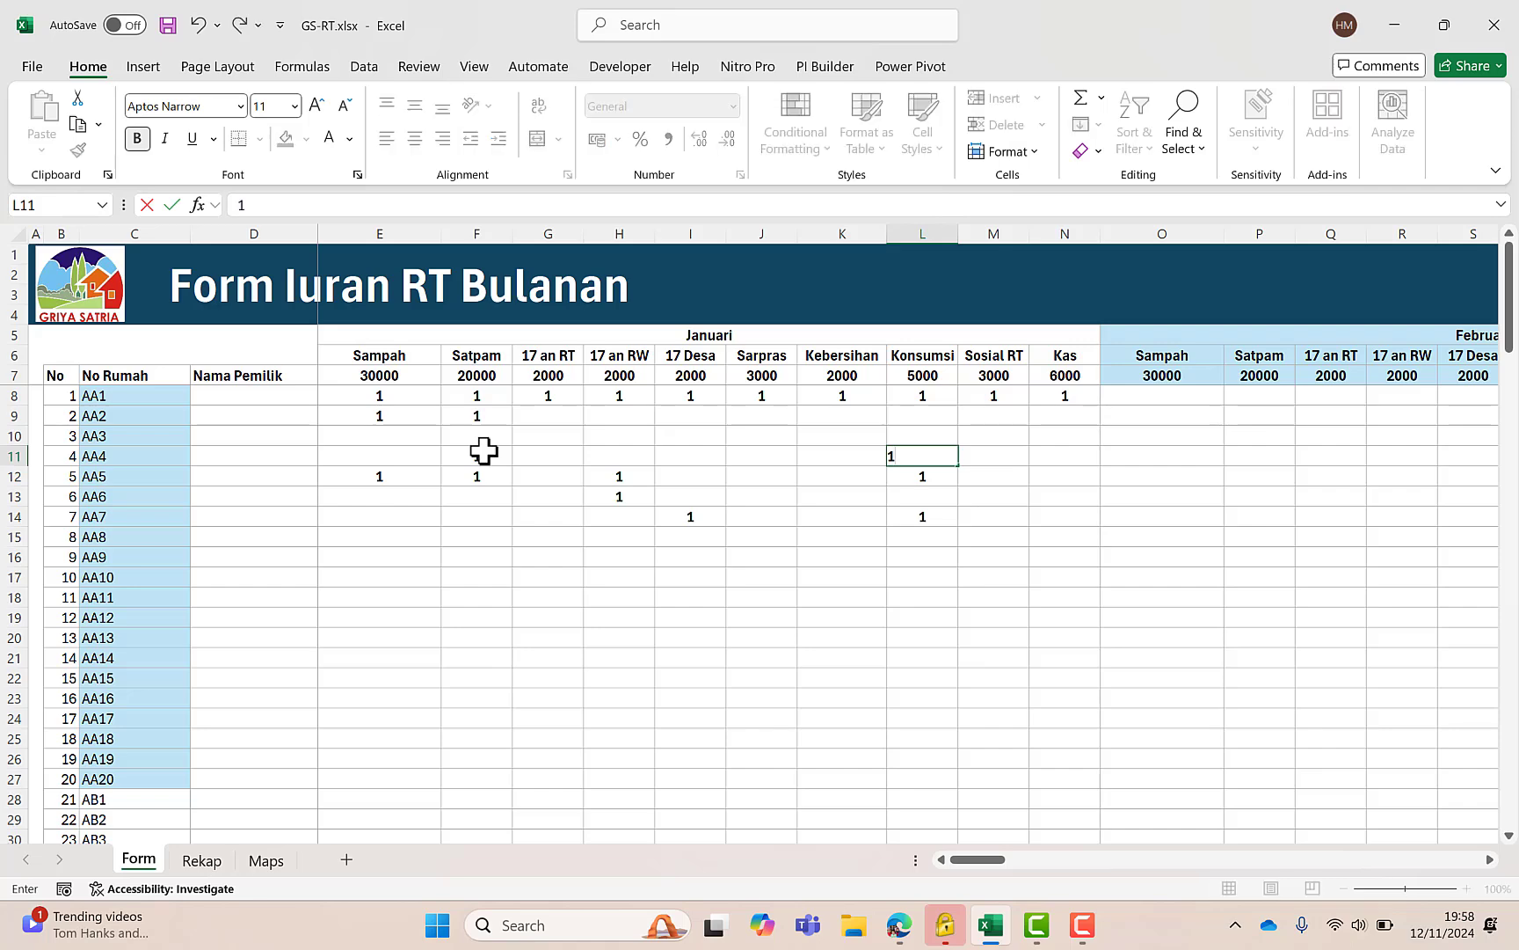
{"action": "key", "text": "Left"}
{"action": "type", "text": "1"}
{"action": "key", "text": "Return"}
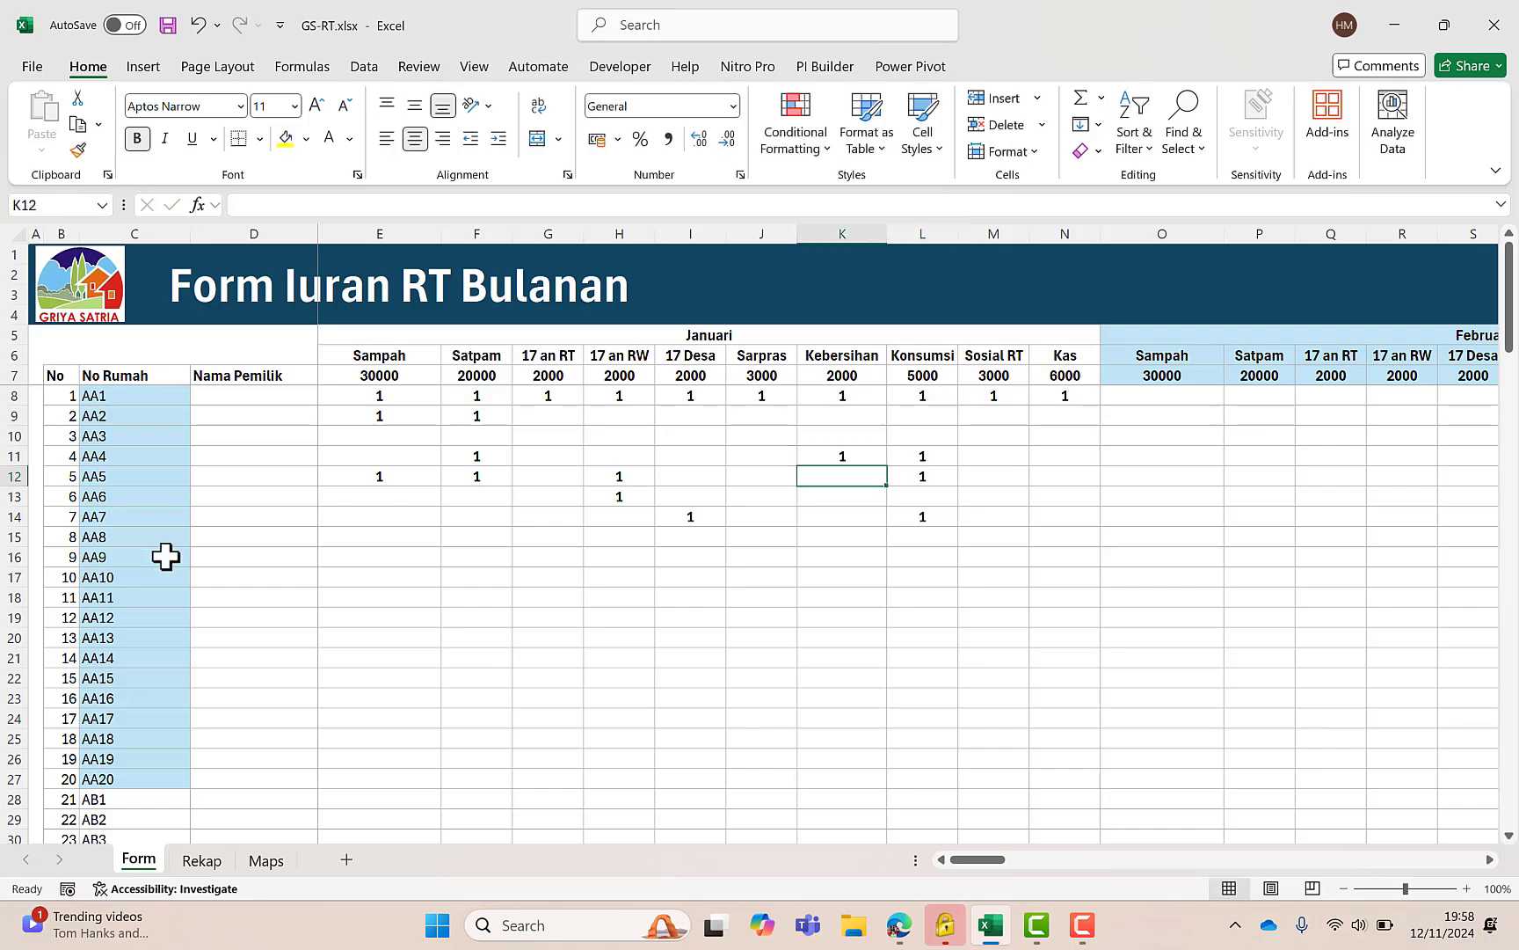
{"action": "left_click", "coordinate": [201, 861]}
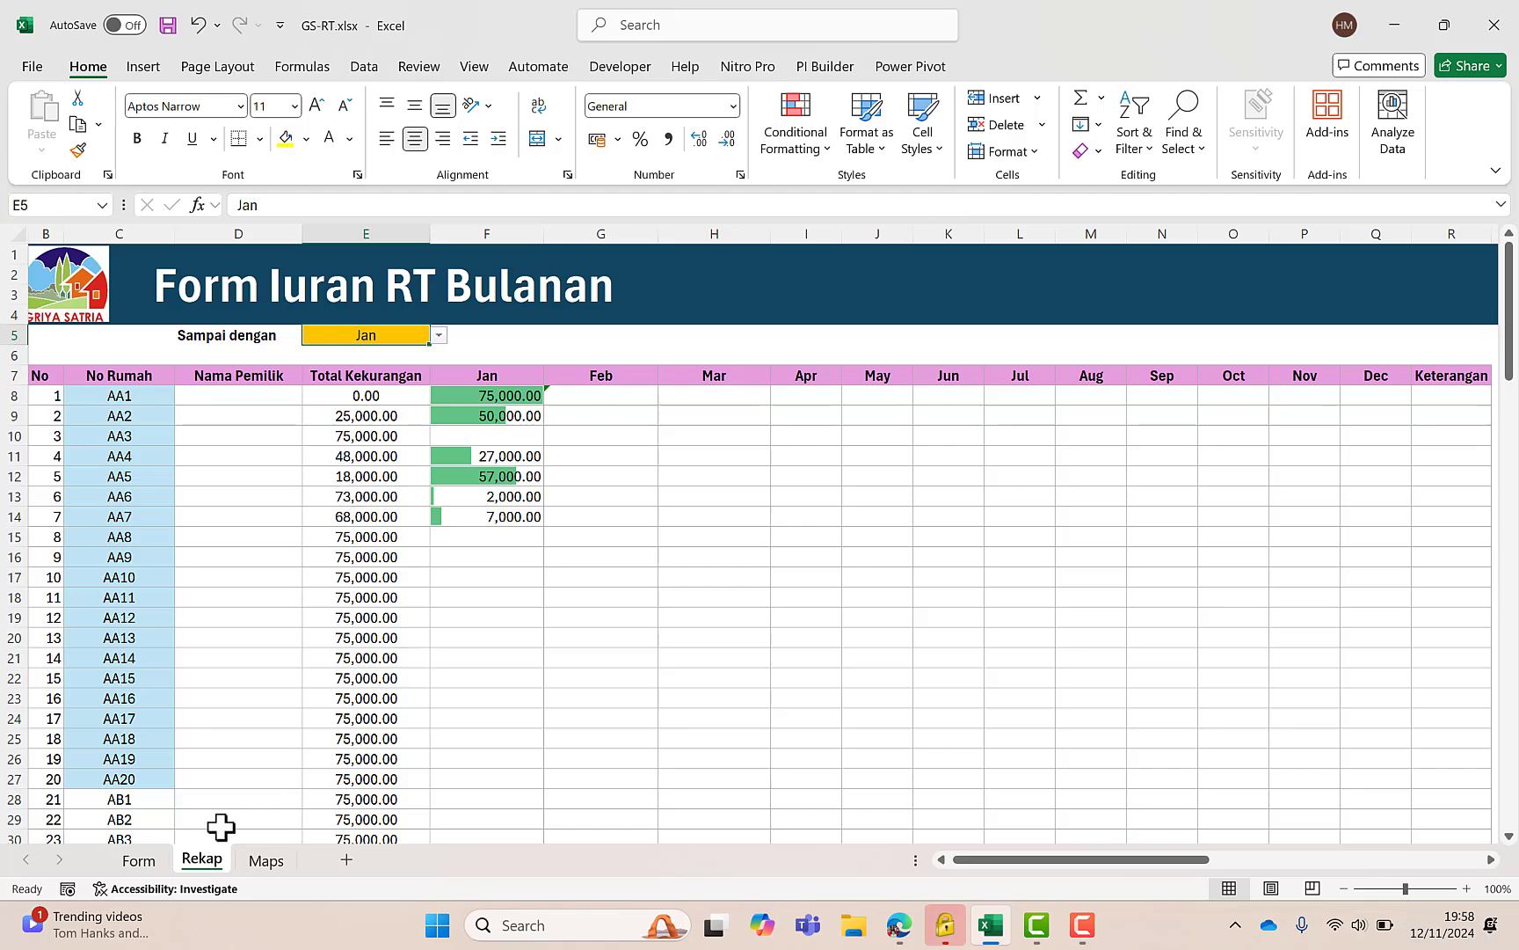
On the Form sheet, enter 1 for every February item of house AA1 (O8:X8)
{"action": "left_click", "coordinate": [139, 860]}
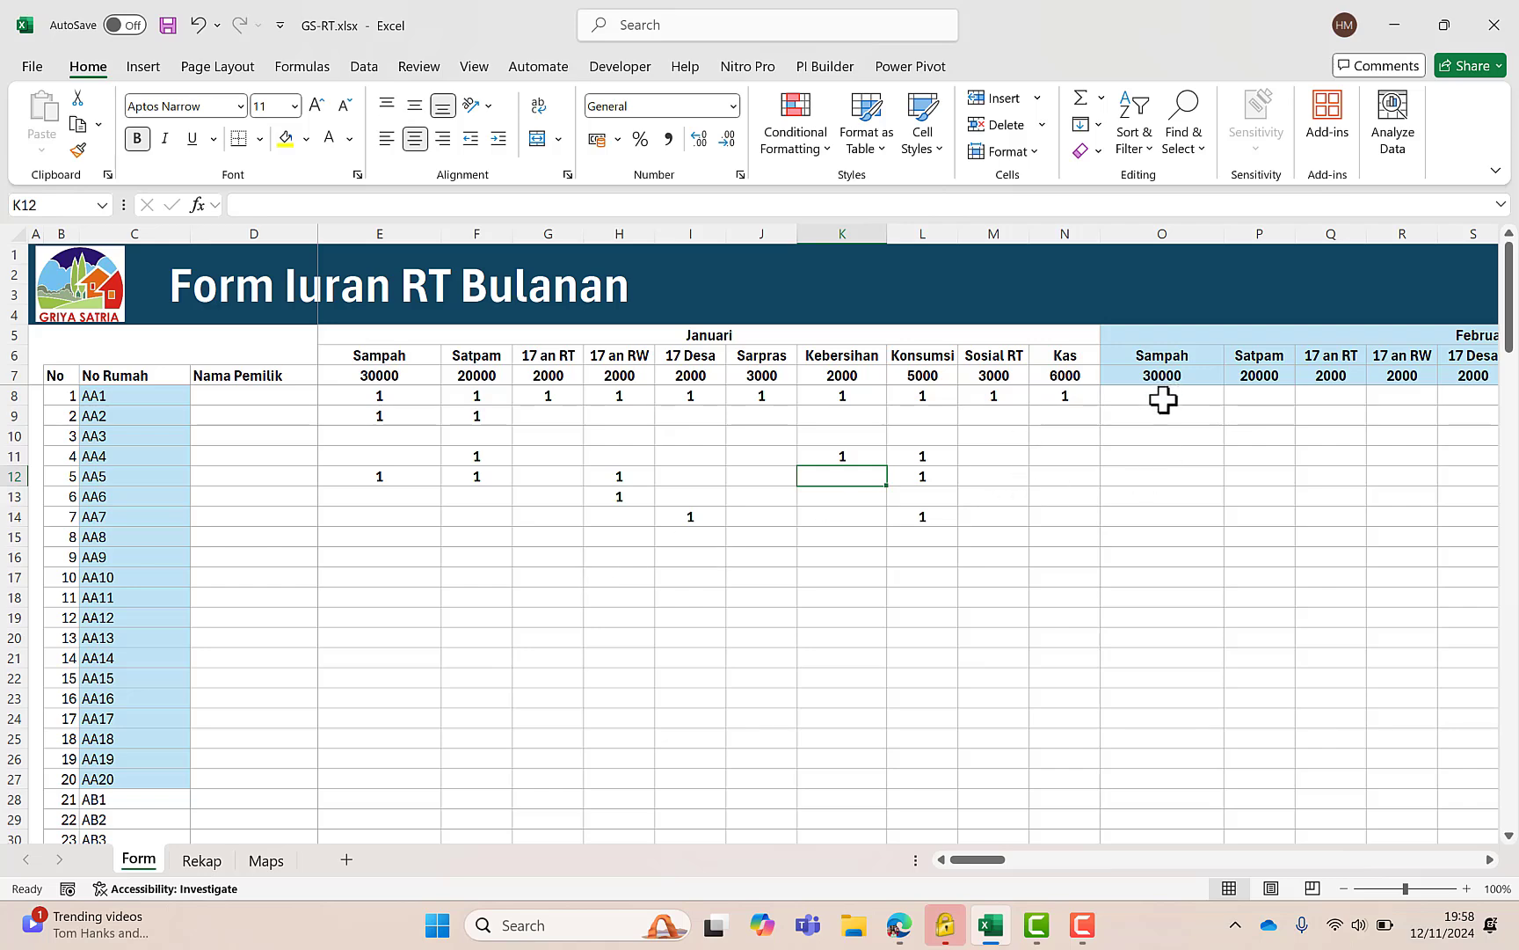
{"action": "left_click", "coordinate": [1187, 339]}
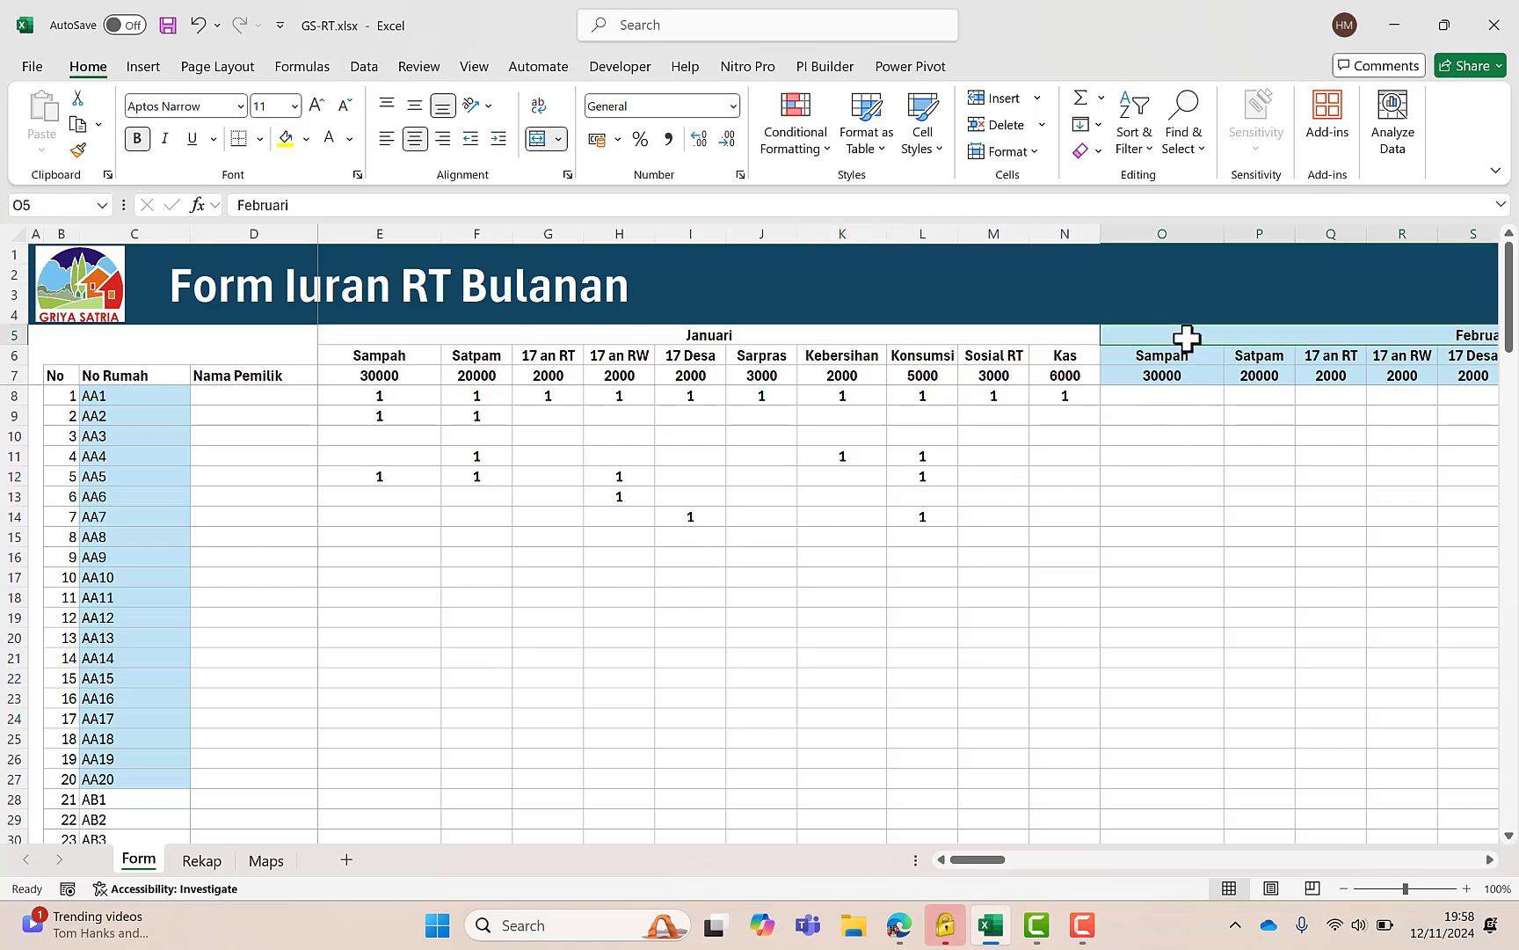
{"action": "key", "text": "Right"}
{"action": "key", "text": "Left"}
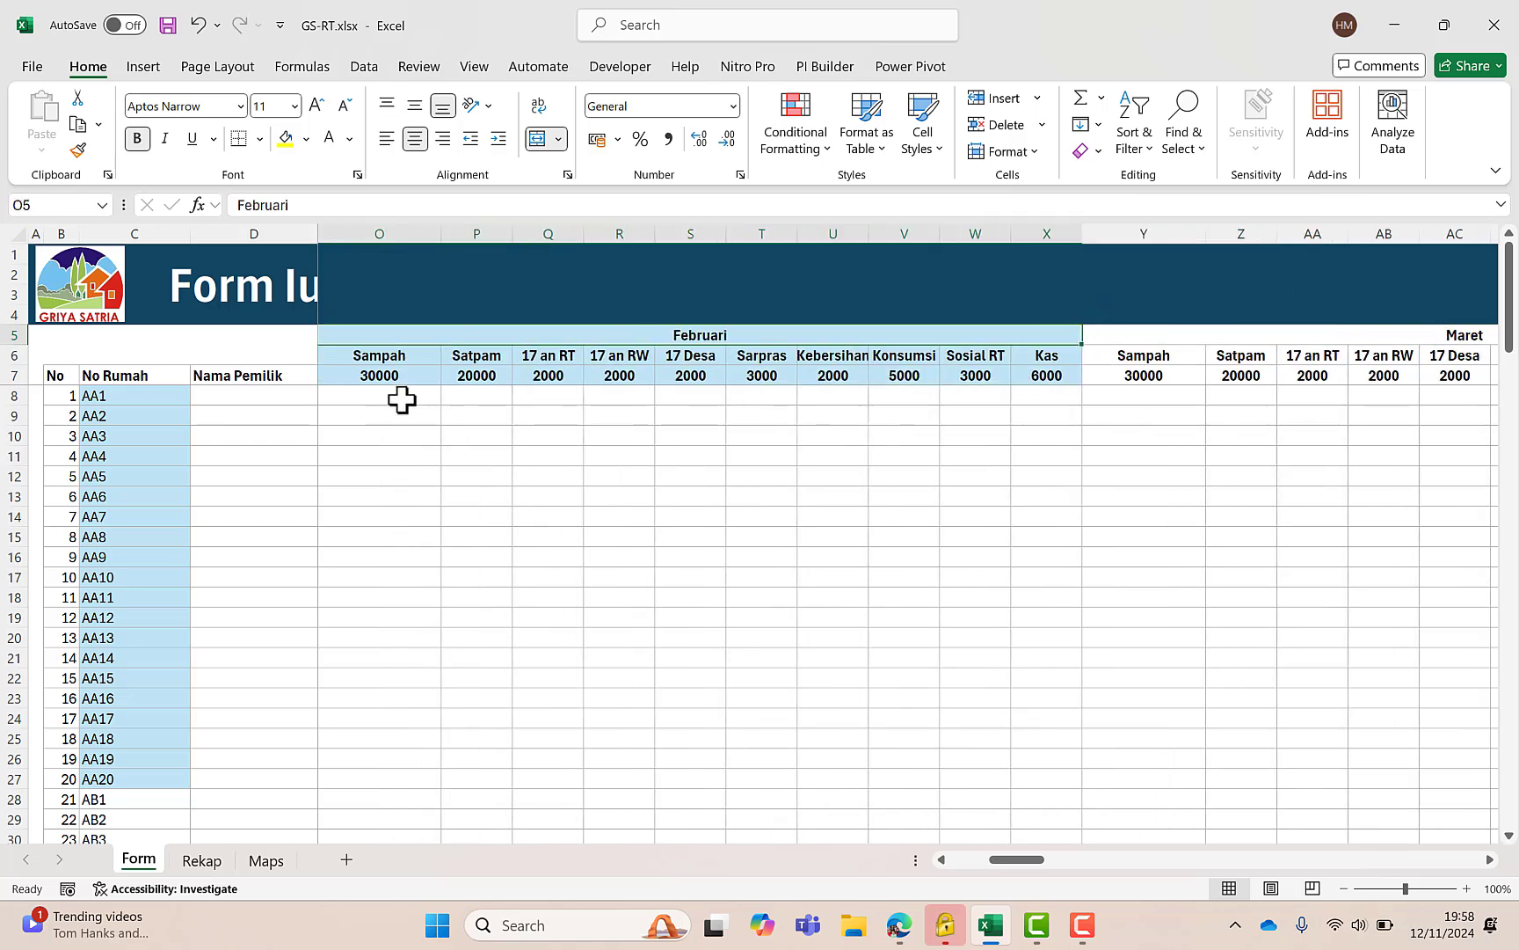
{"action": "left_click", "coordinate": [855, 655]}
{"action": "key", "text": "Left"}
{"action": "key", "text": "Left"}
{"action": "key", "text": "Left"}
{"action": "key", "text": "Left"}
{"action": "key", "text": "Left"}
{"action": "key", "text": "Left"}
{"action": "key", "text": "Left"}
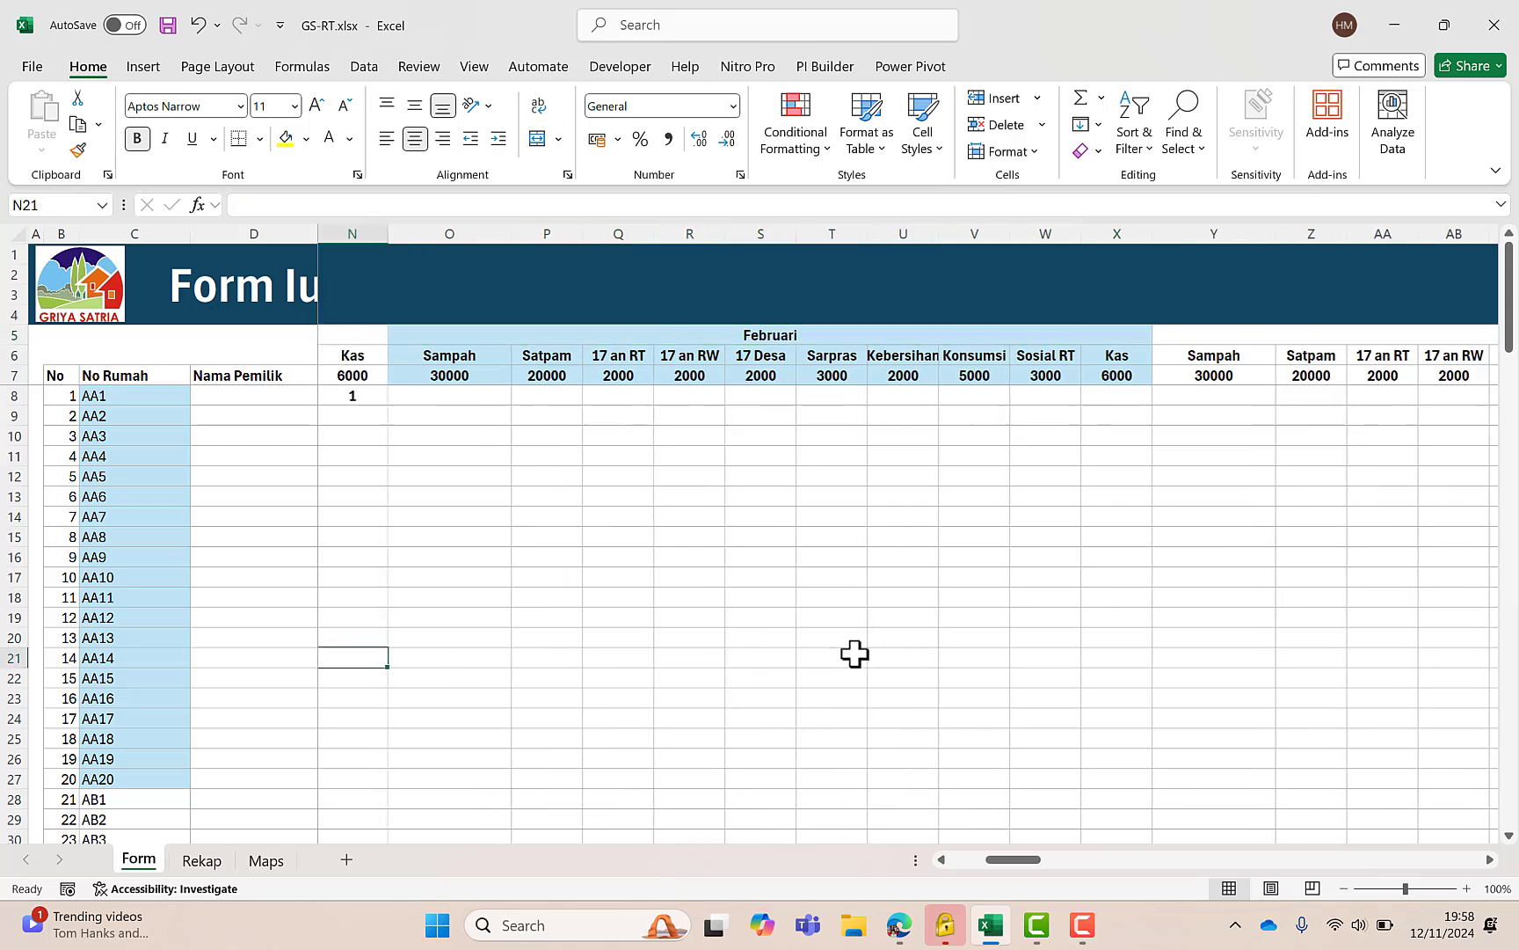
{"action": "left_click", "coordinate": [446, 397]}
{"action": "left_click_drag", "start_coordinate": [446, 397], "coordinate": [1107, 396]}
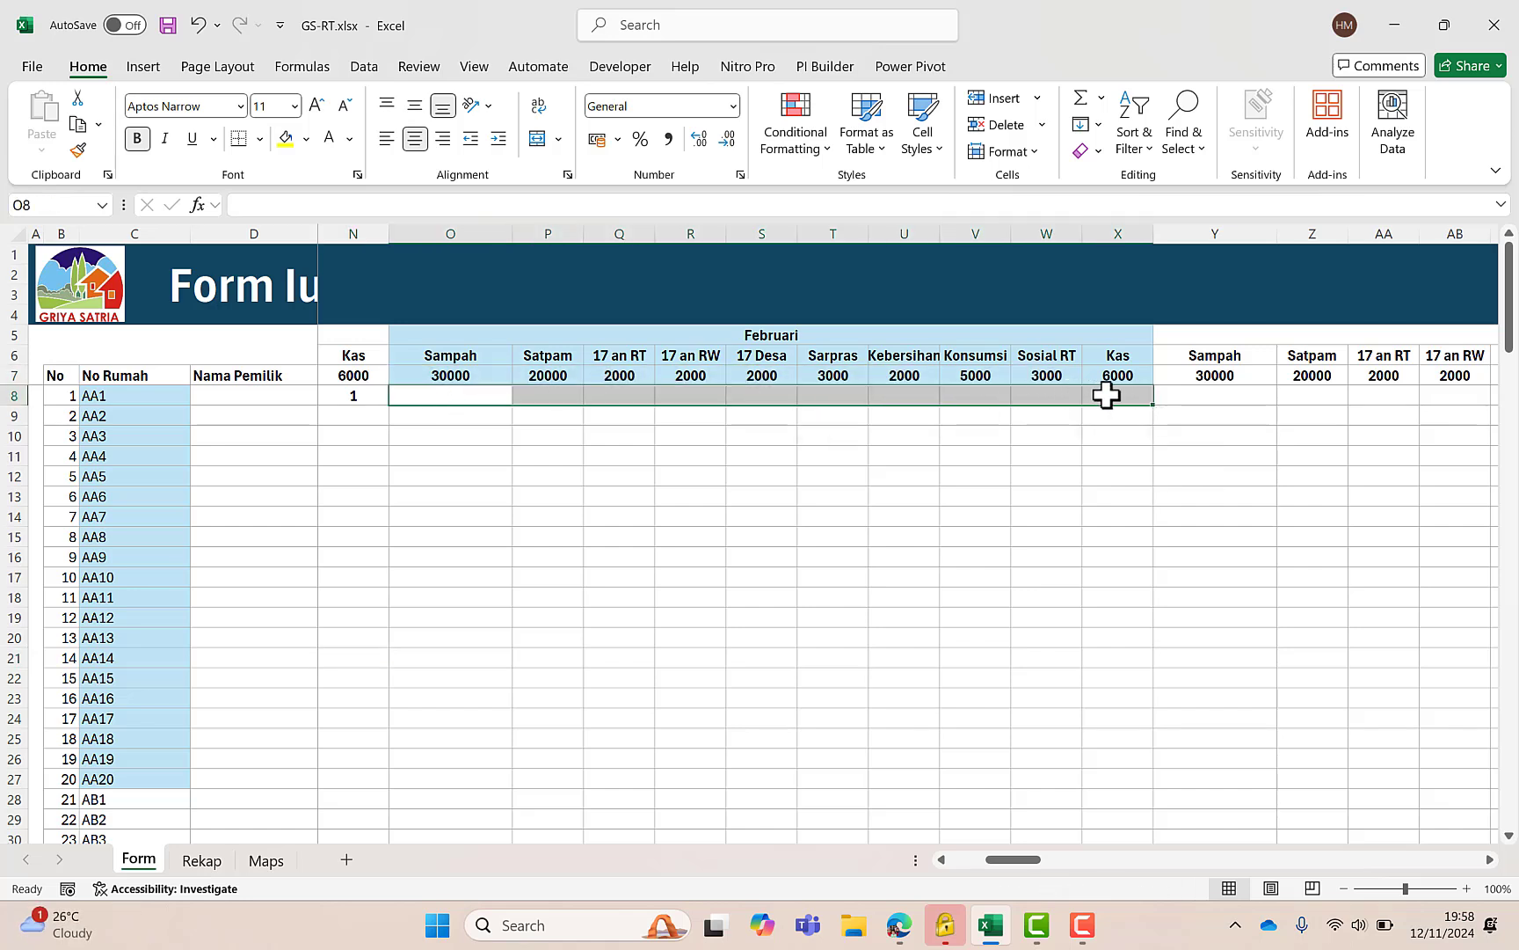
{"action": "type", "text": "1"}
{"action": "key", "text": "ctrl+Return"}
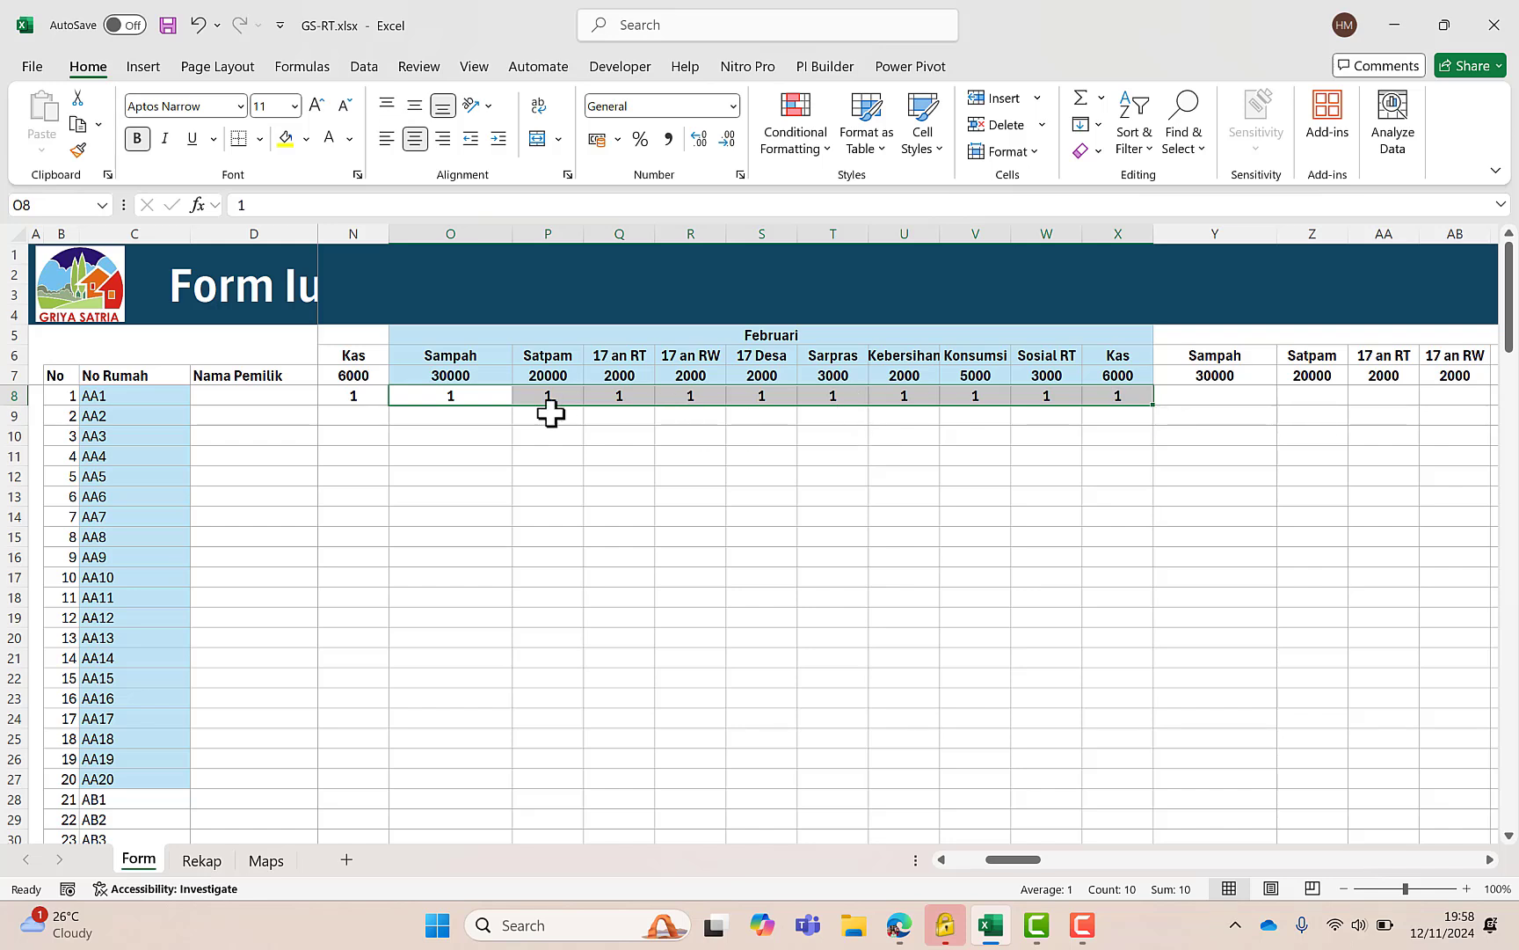
Enter 1 for house AA2's February items from Sampah through Sosial RT (O9:W9), leaving Kas blank
{"action": "left_click_drag", "start_coordinate": [493, 417], "coordinate": [1066, 419]}
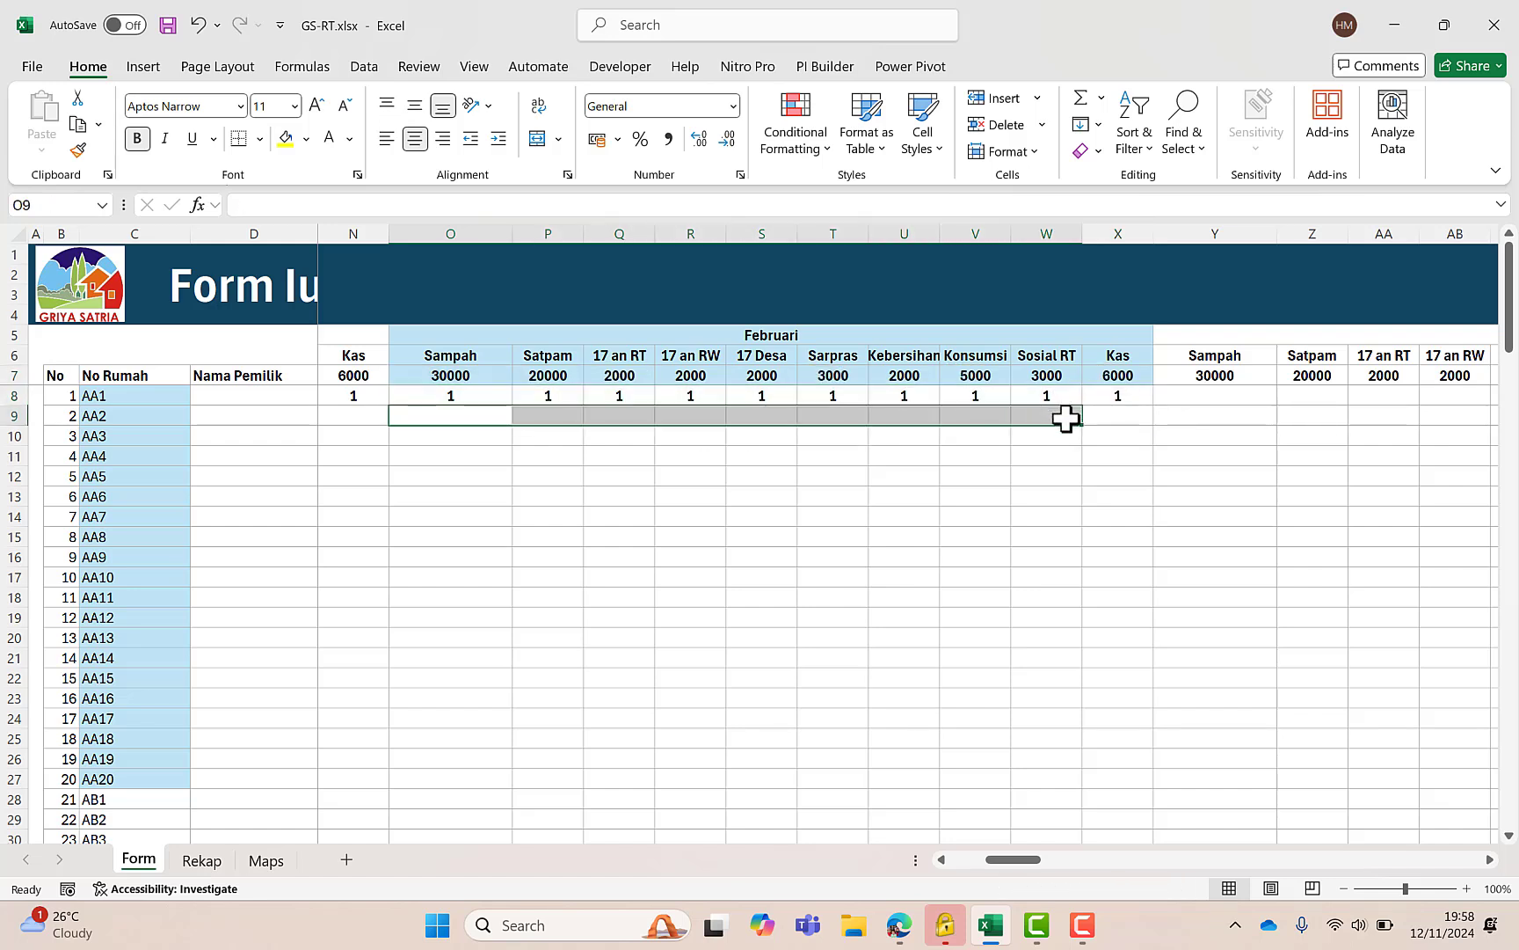
{"action": "type", "text": "1"}
{"action": "key", "text": "ctrl+Return"}
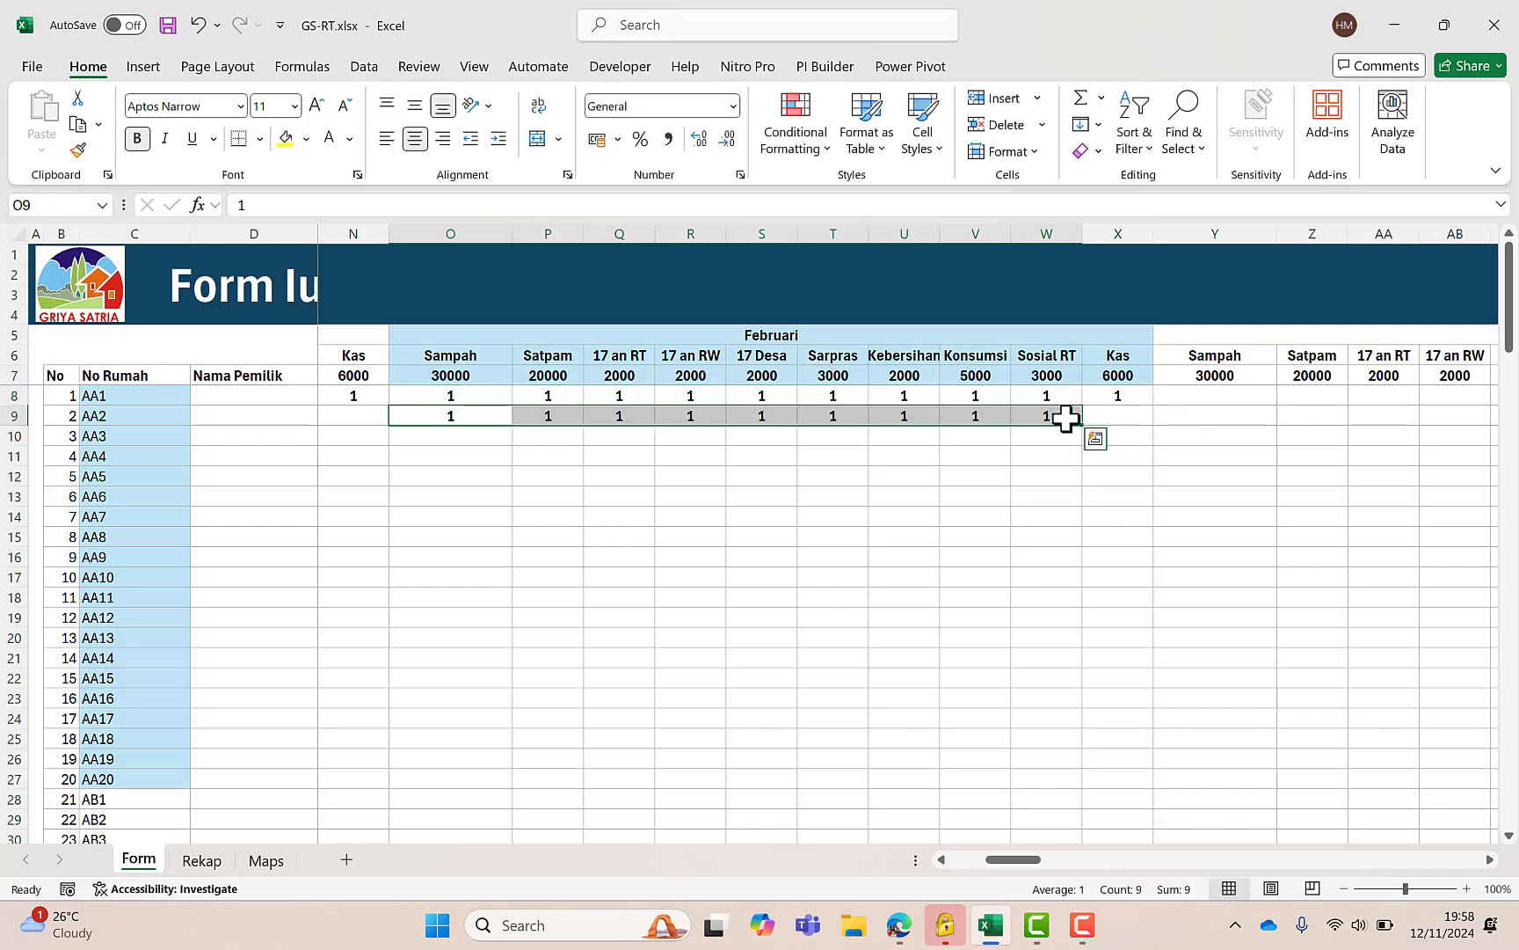
{"action": "left_click", "coordinate": [998, 491]}
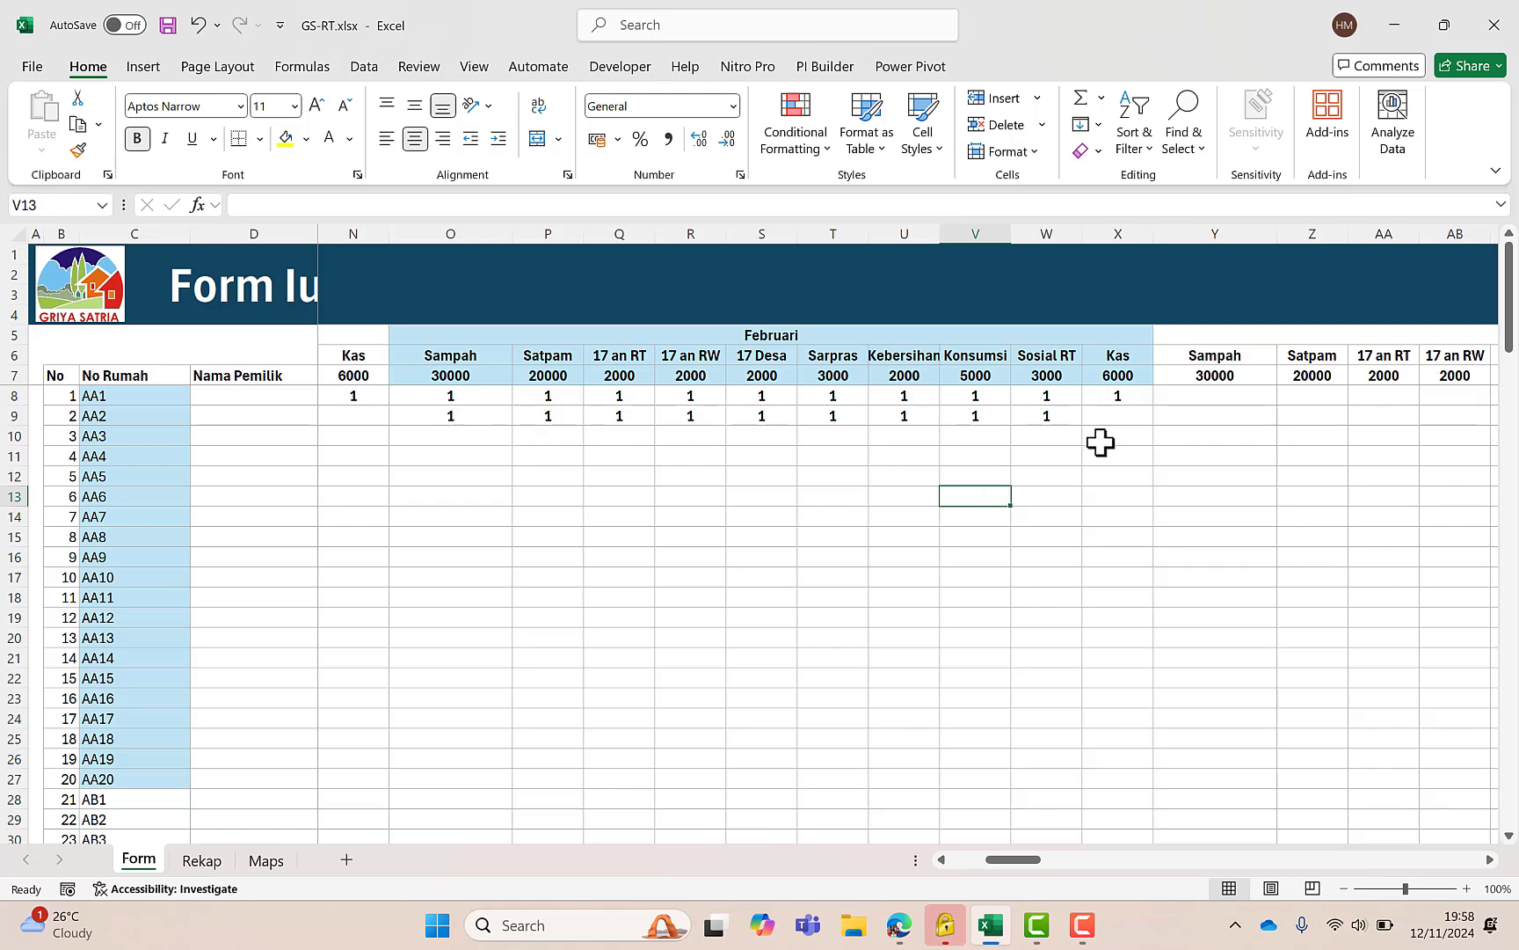
On the Rekap sheet, set the "Sampai dengan" month to Feb and inspect AA2's Total Kekurangan cell and a March cell
{"action": "left_click", "coordinate": [206, 862]}
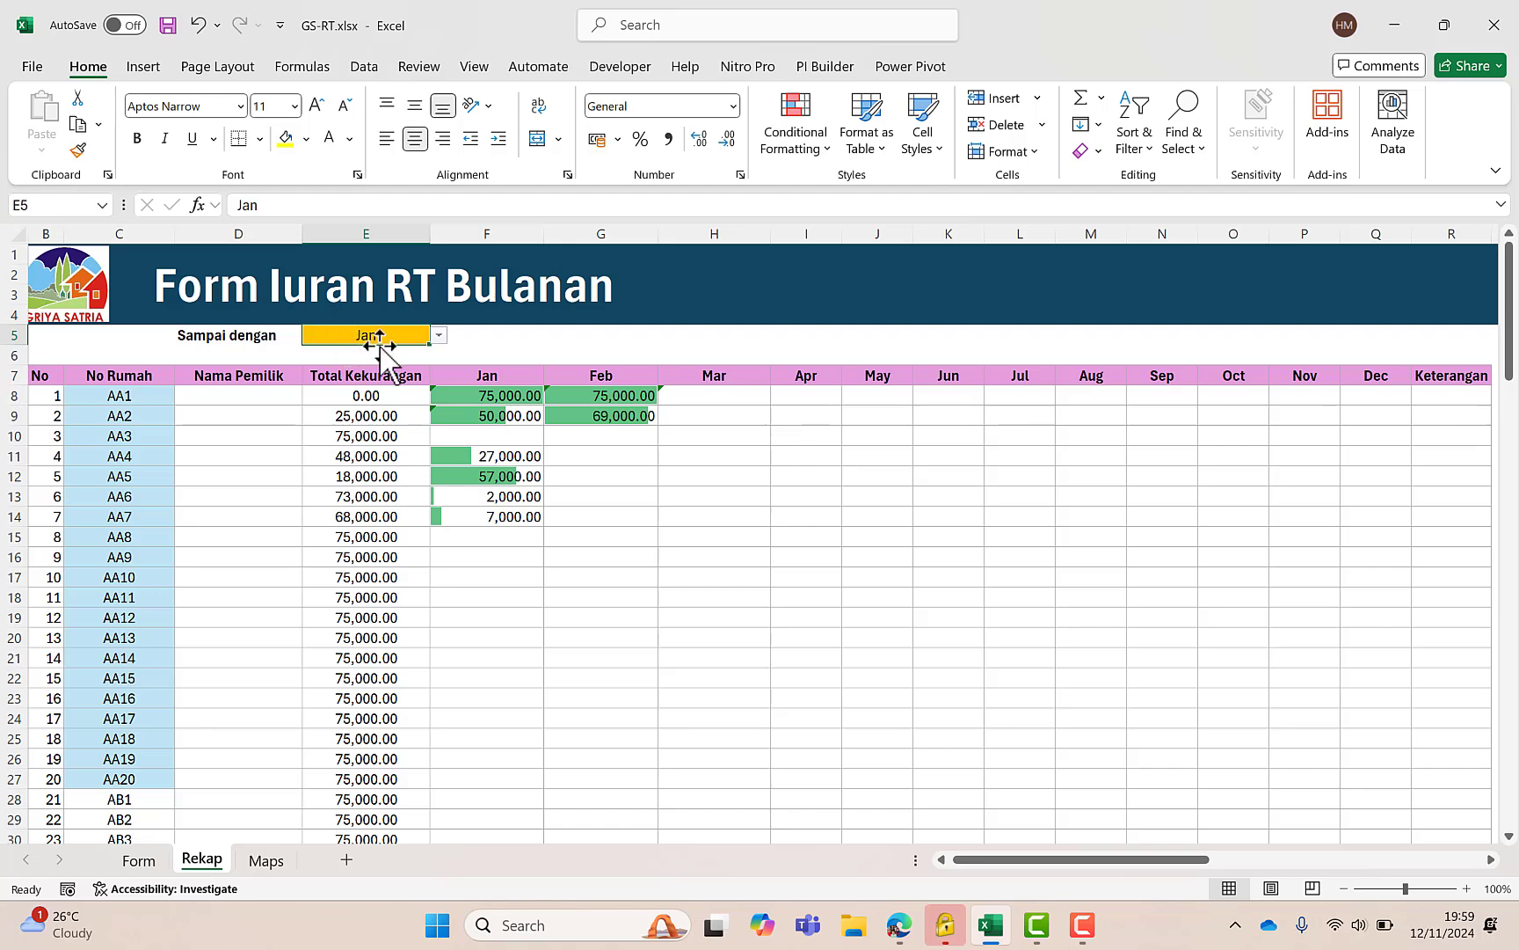
{"action": "left_click", "coordinate": [437, 335]}
{"action": "left_click", "coordinate": [393, 372]}
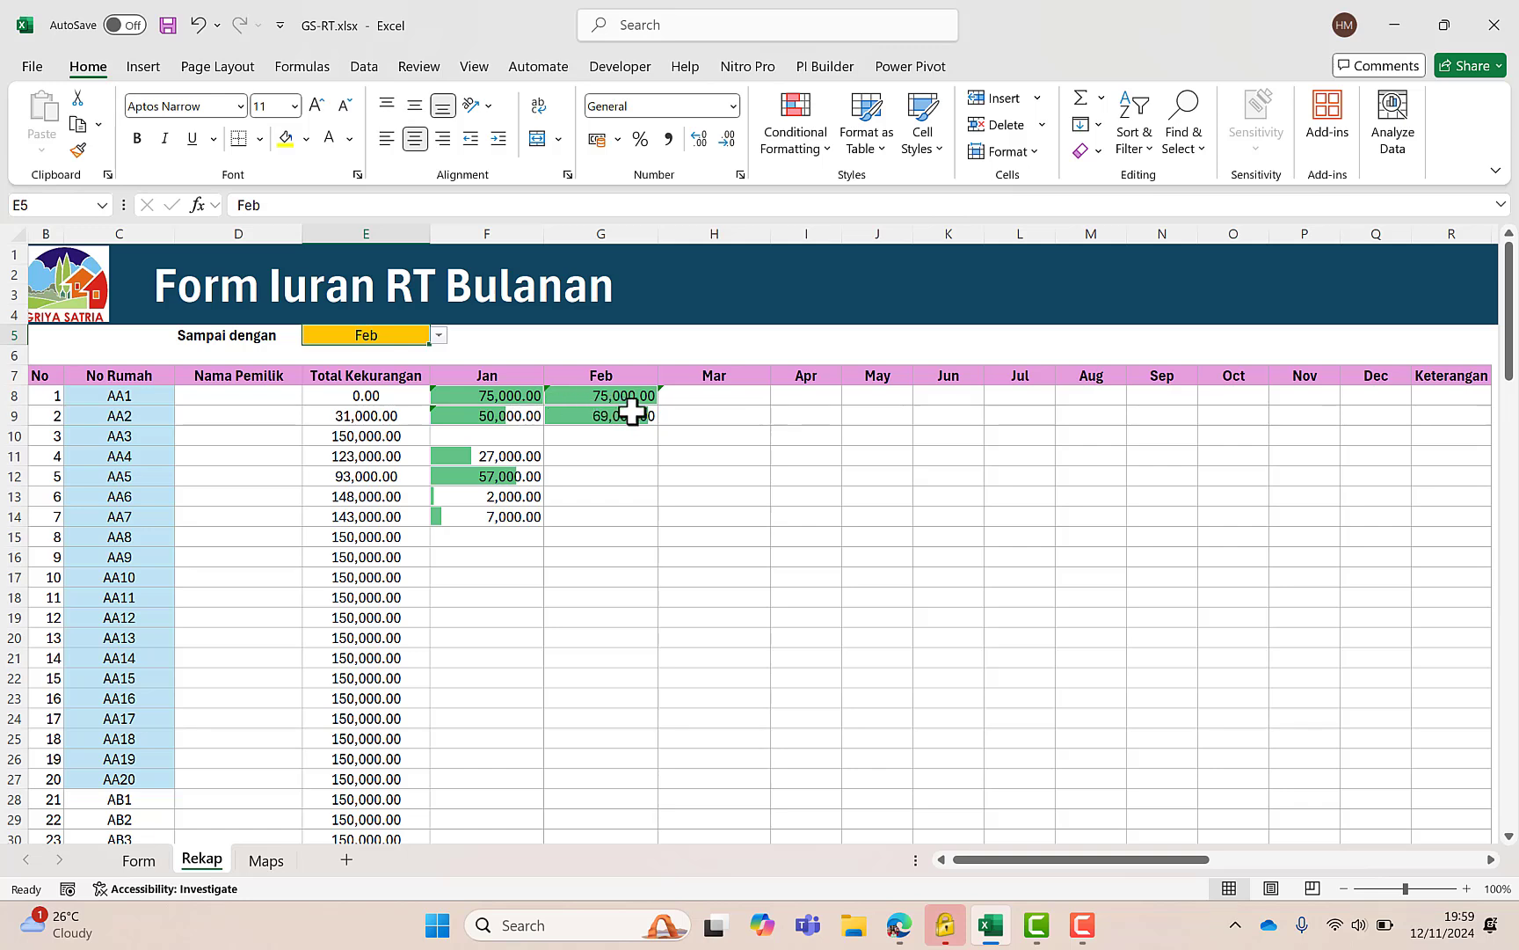
{"action": "left_click", "coordinate": [412, 414]}
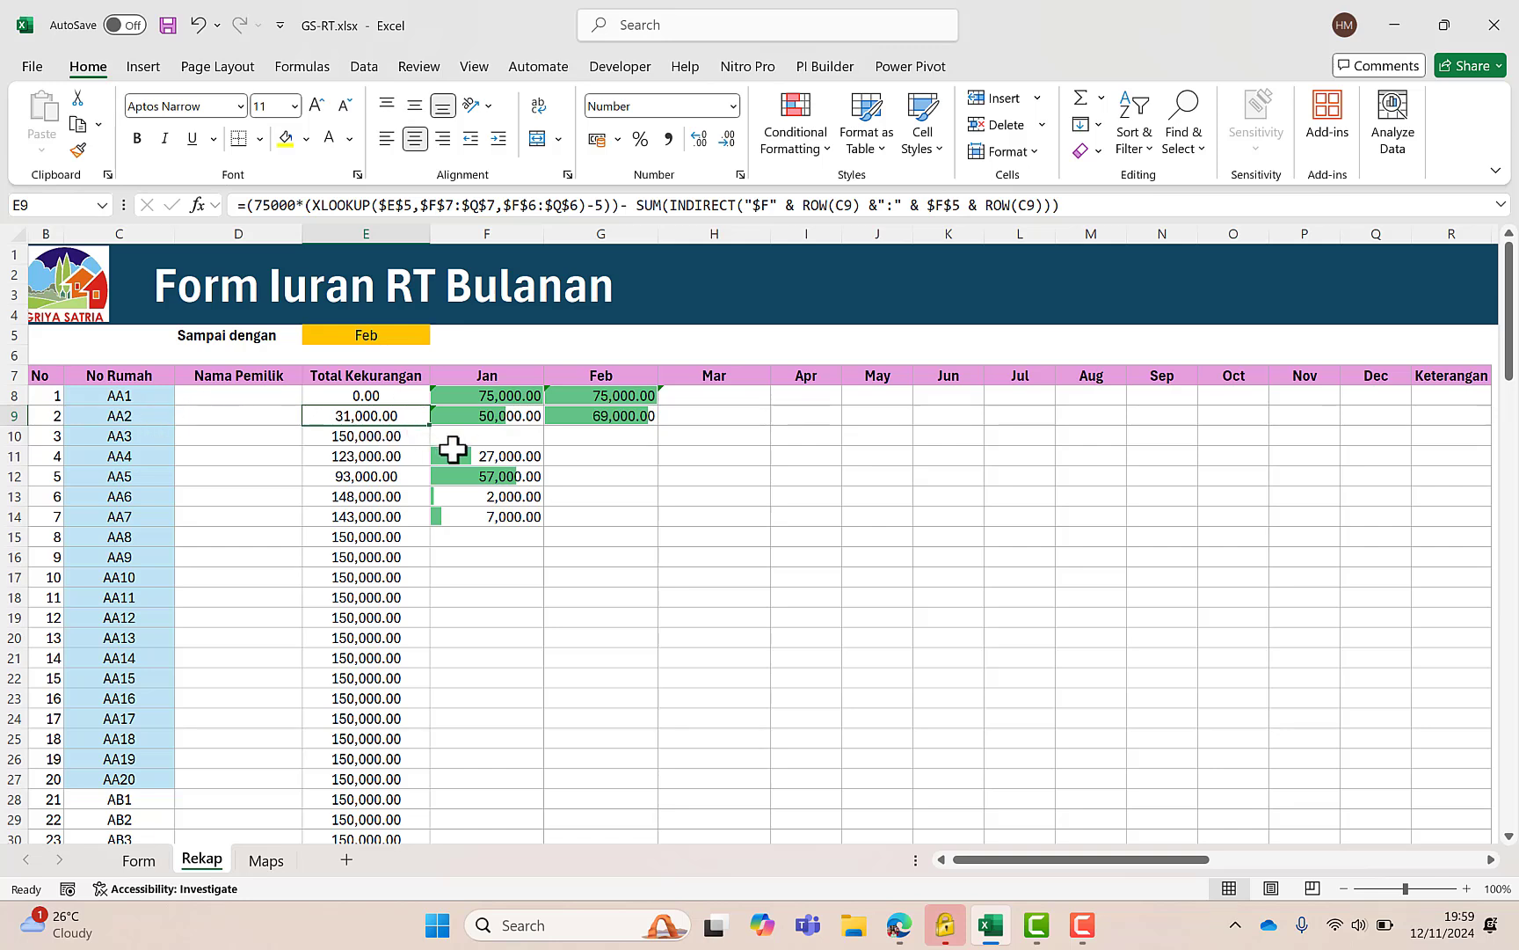
{"action": "left_click", "coordinate": [708, 434]}
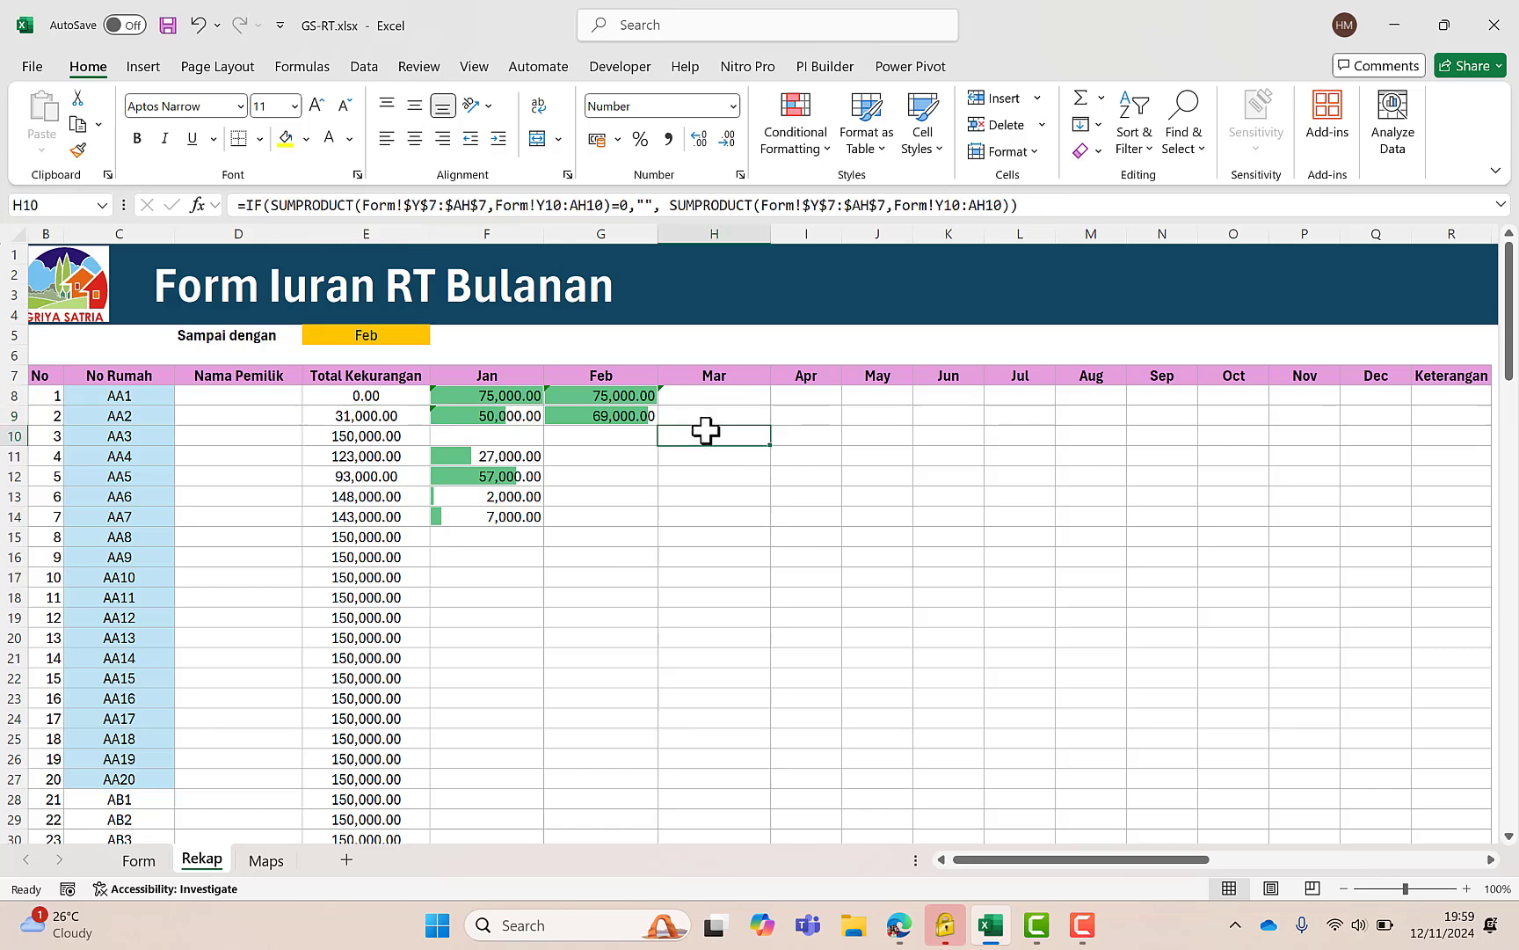
Select the January and February entries of houses AA1 to AA8 on the Form sheet (E8:X15), and return to Rekap
{"action": "left_click", "coordinate": [139, 861]}
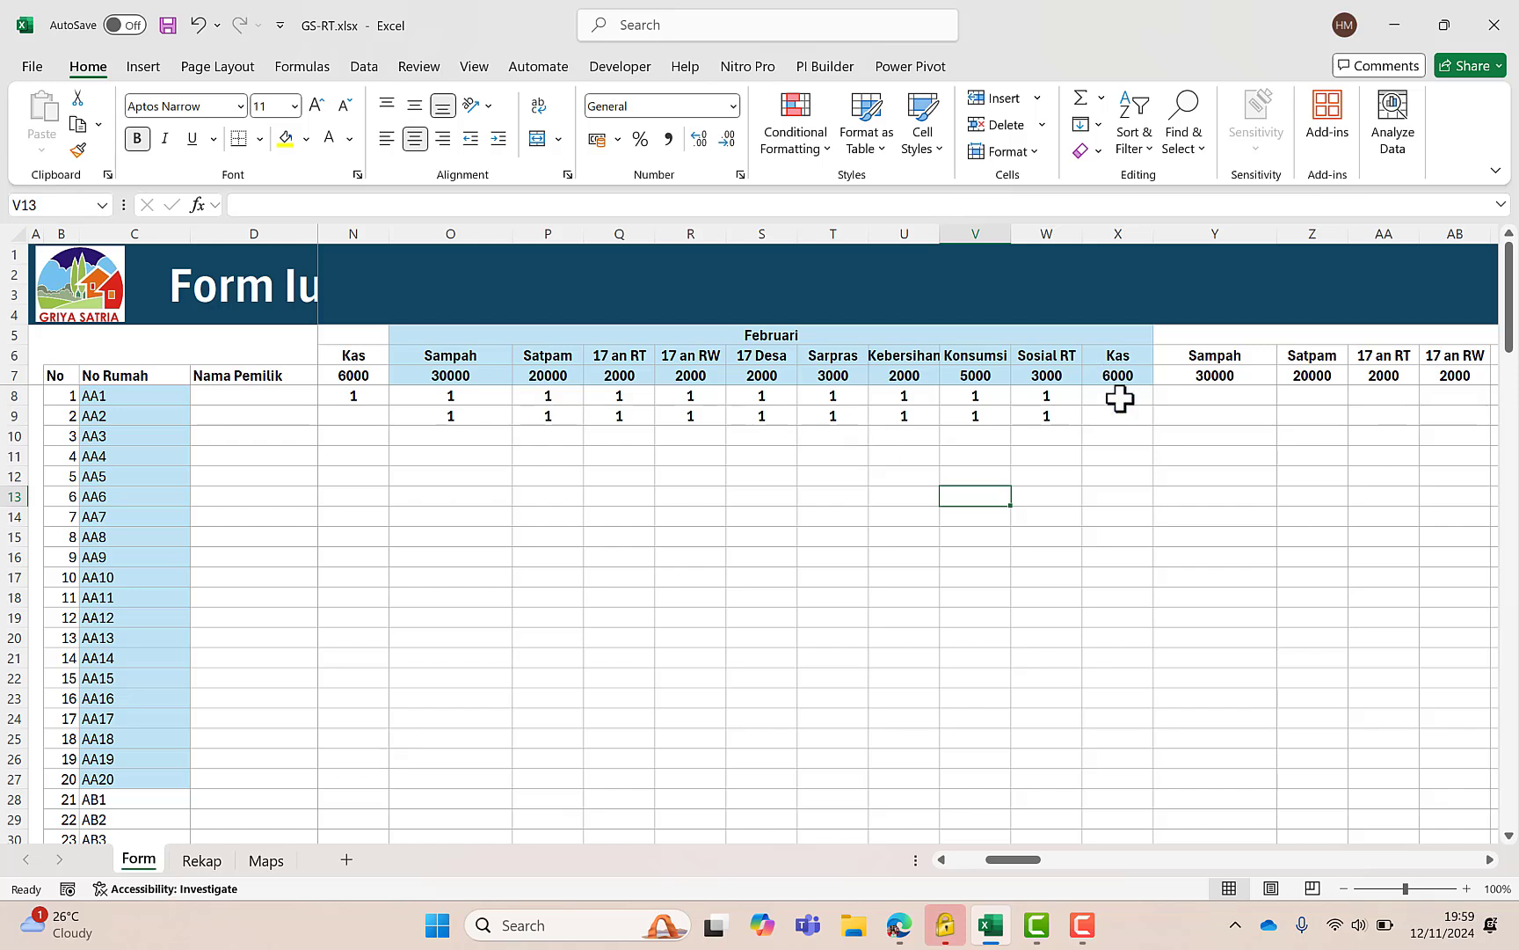
{"action": "left_click_drag", "start_coordinate": [1119, 398], "coordinate": [404, 529]}
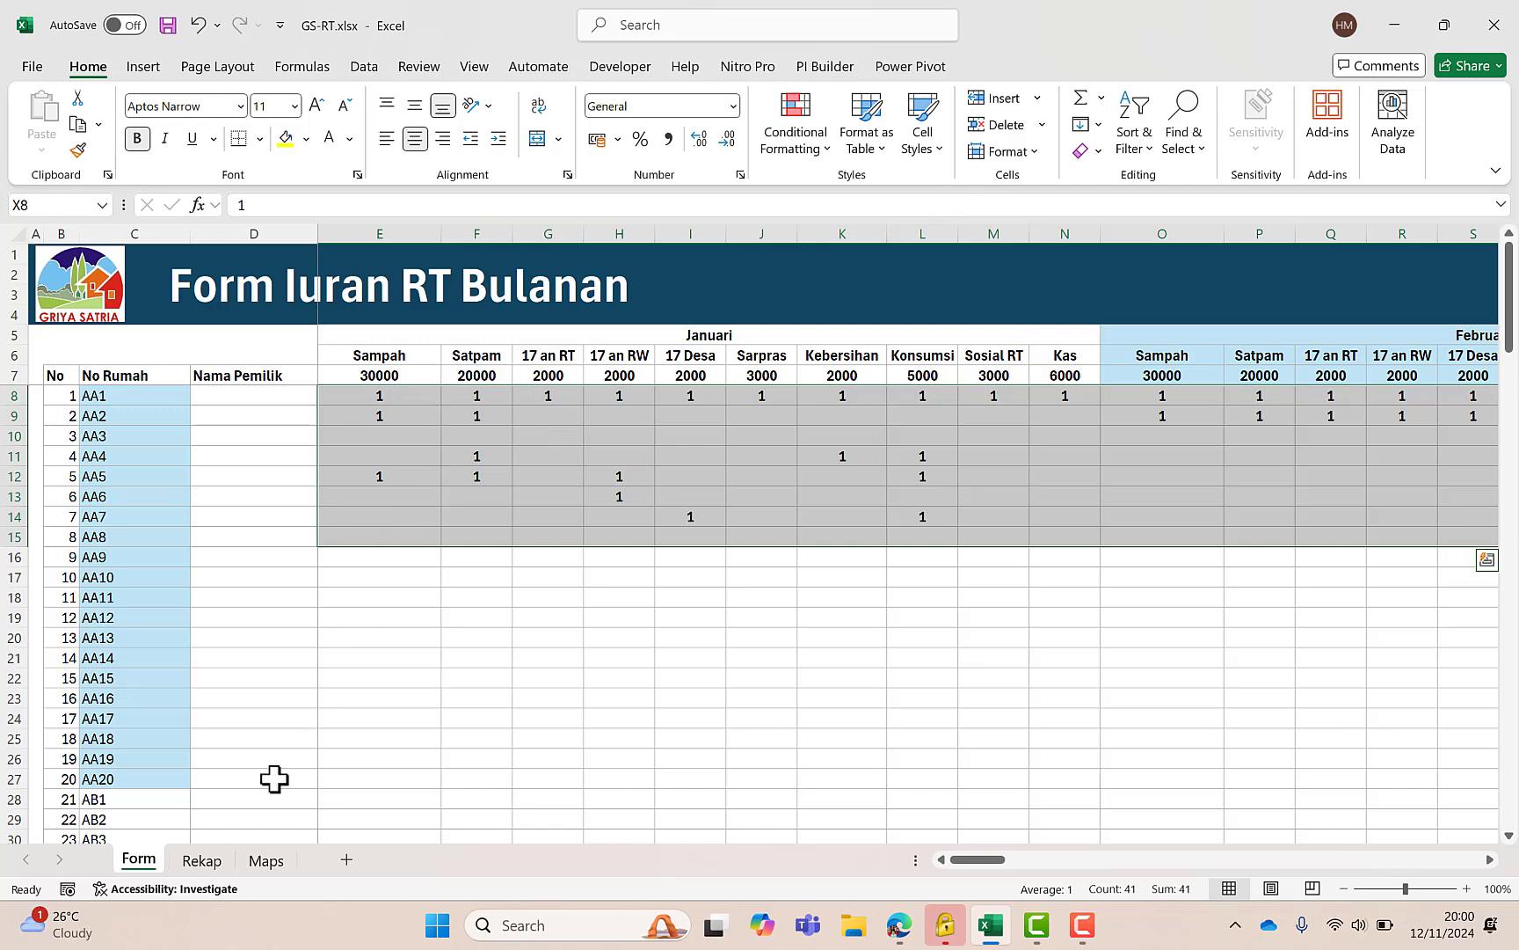
{"action": "left_click", "coordinate": [208, 861]}
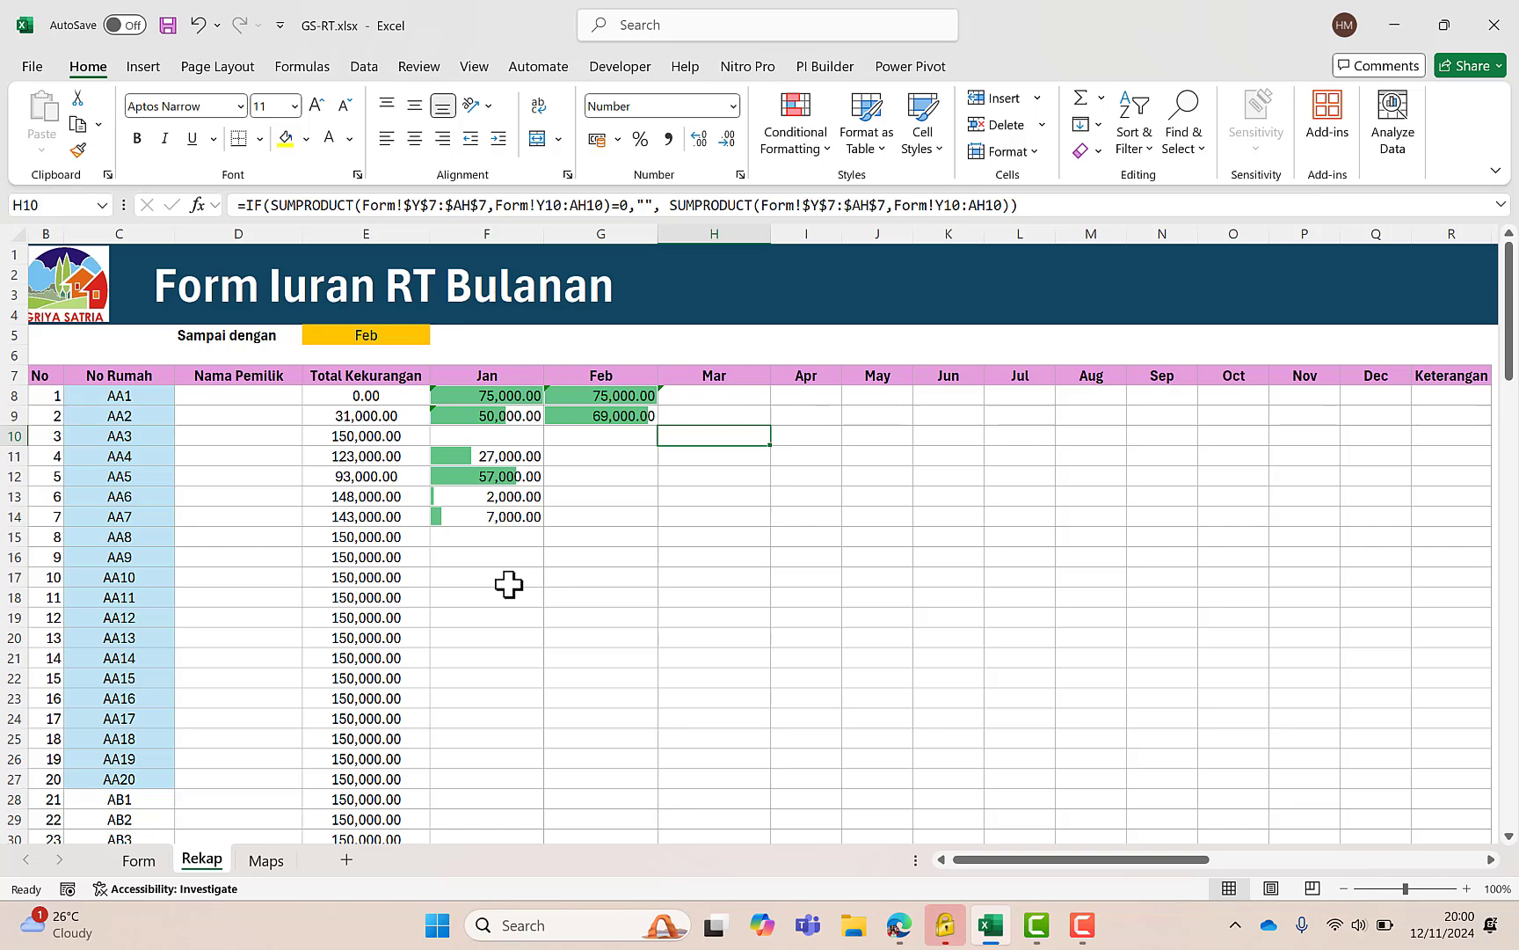
{"action": "left_click", "coordinate": [1087, 927]}
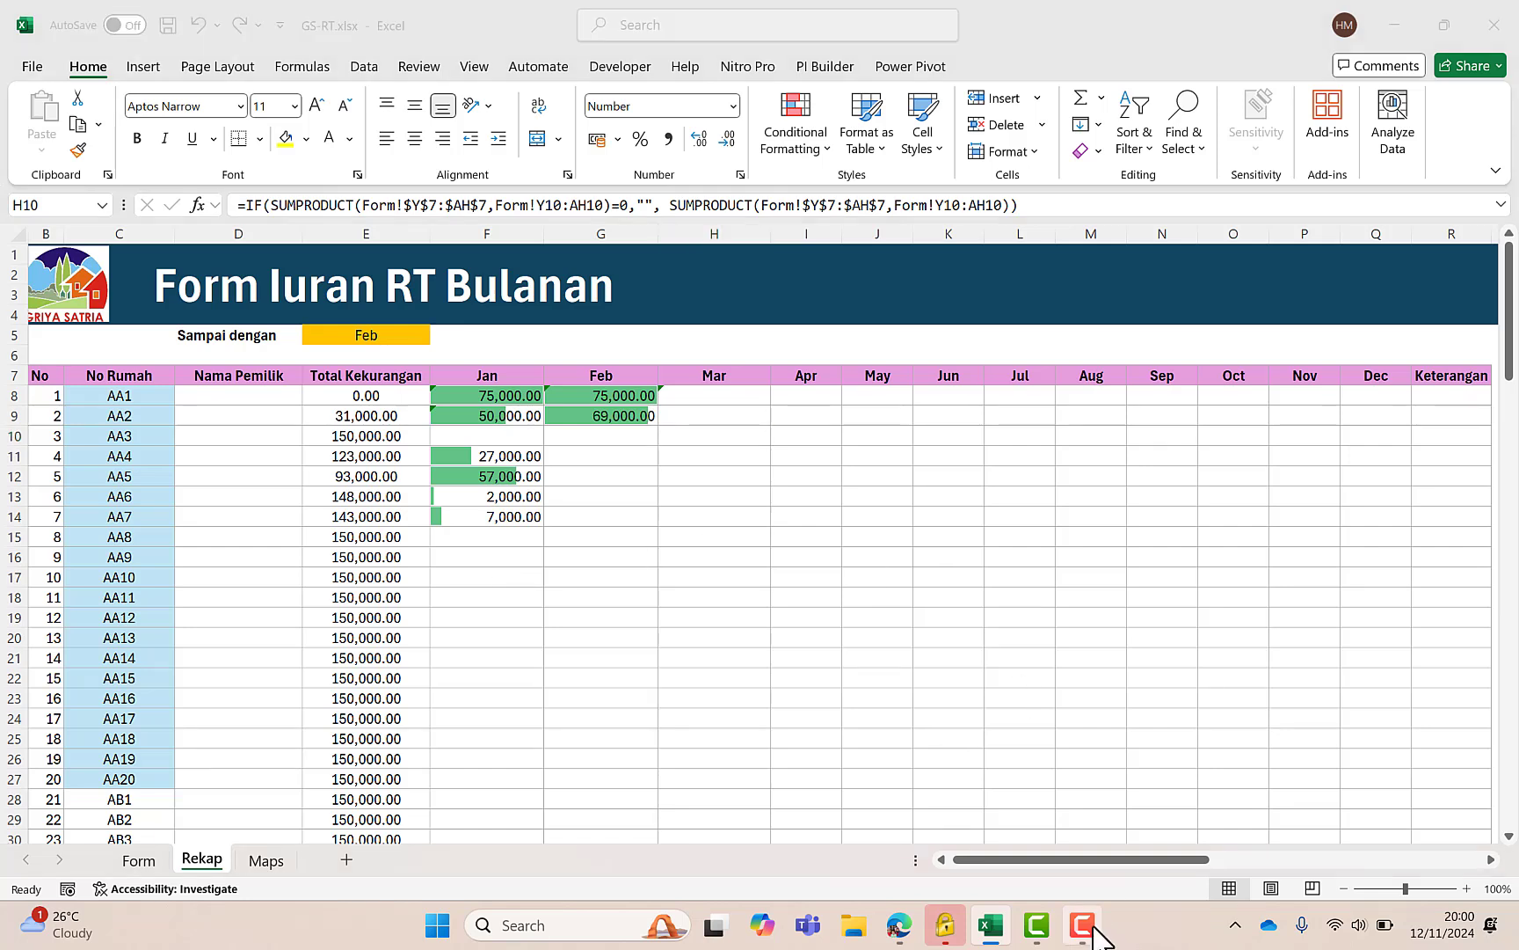